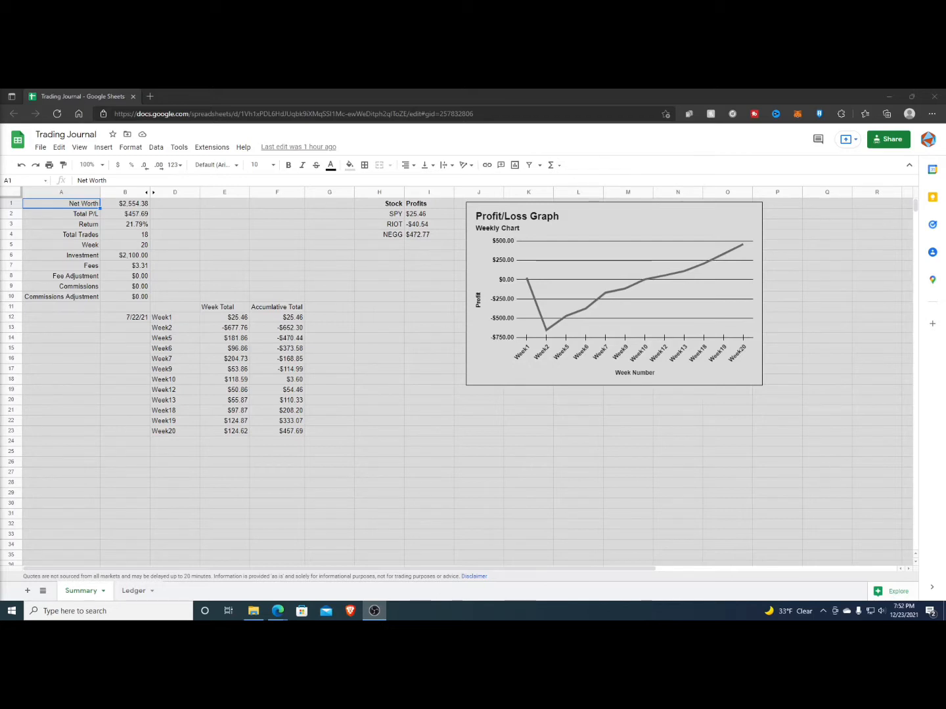
- Open justeasyoptions.com in a new browser tab and go to its YouTube Giveaways page
left_click(150, 96)
type("just")
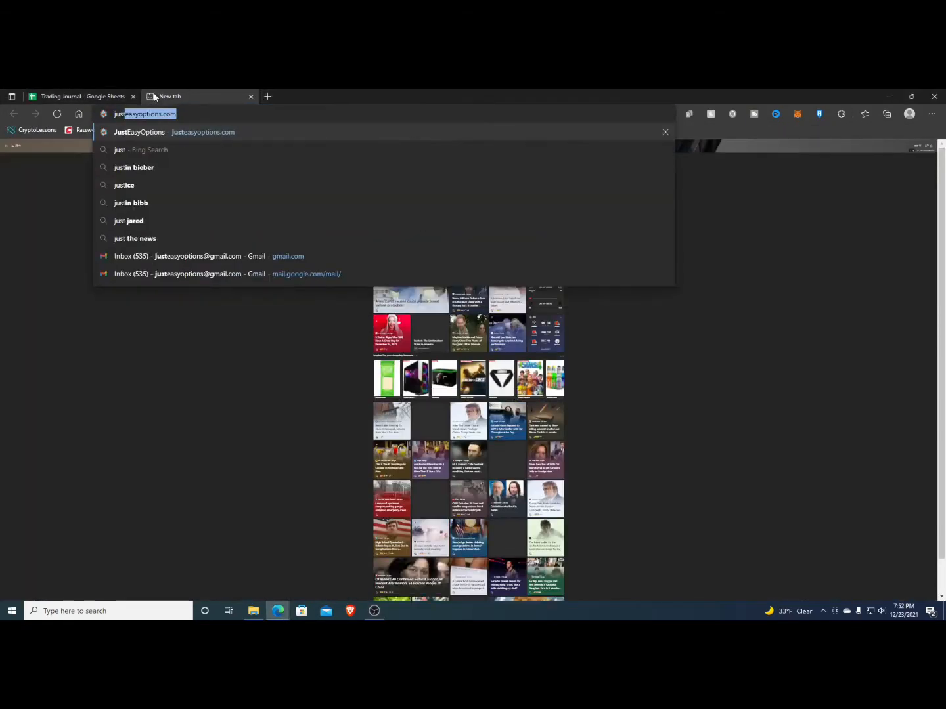
type("easy")
key("Return")
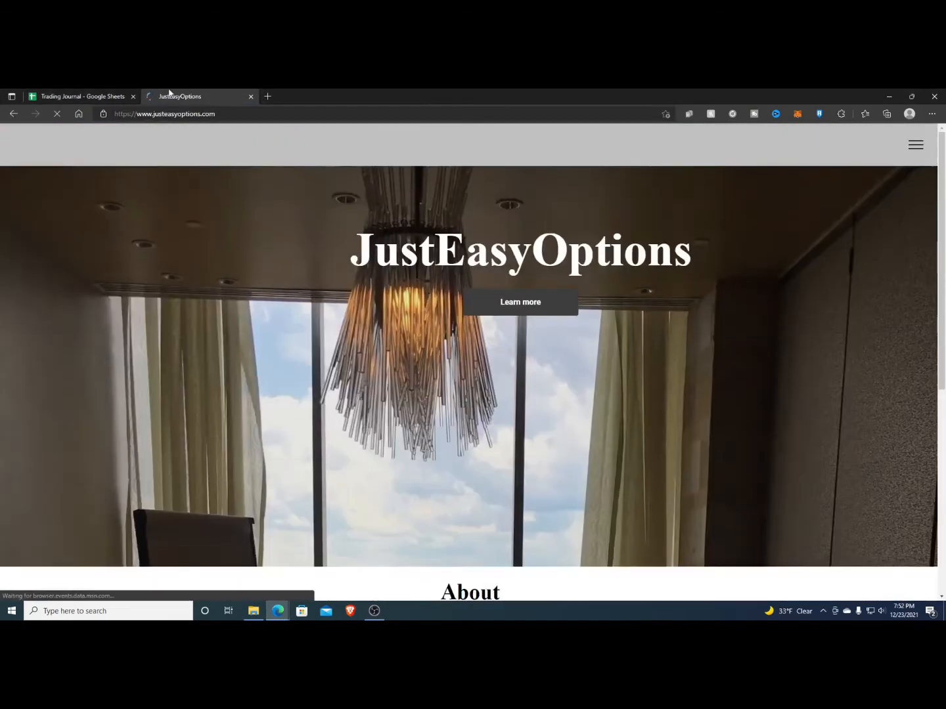
left_click(916, 144)
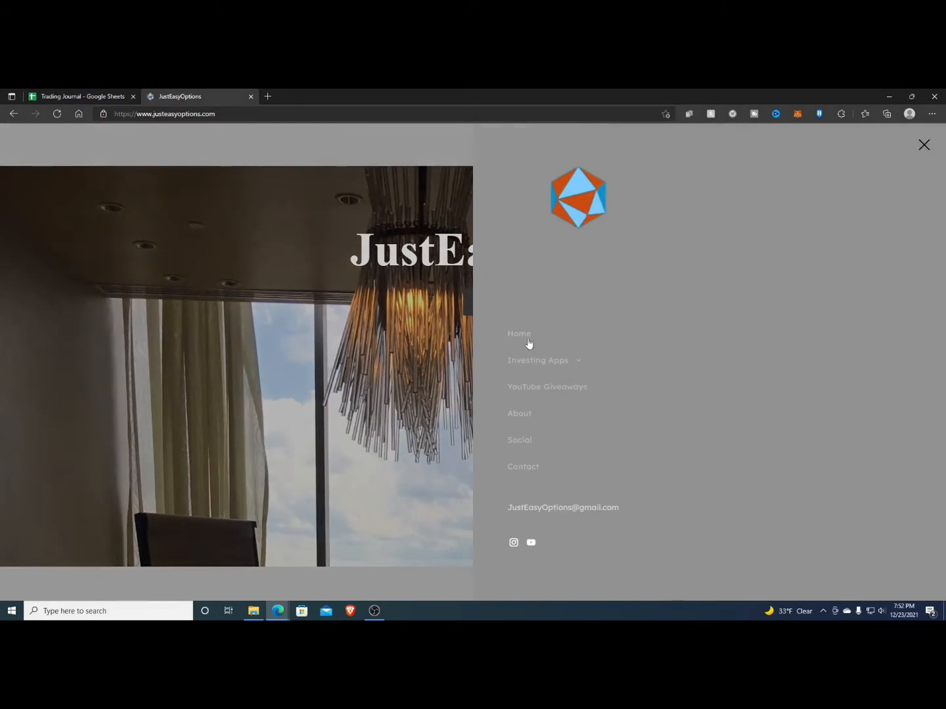
left_click(544, 389)
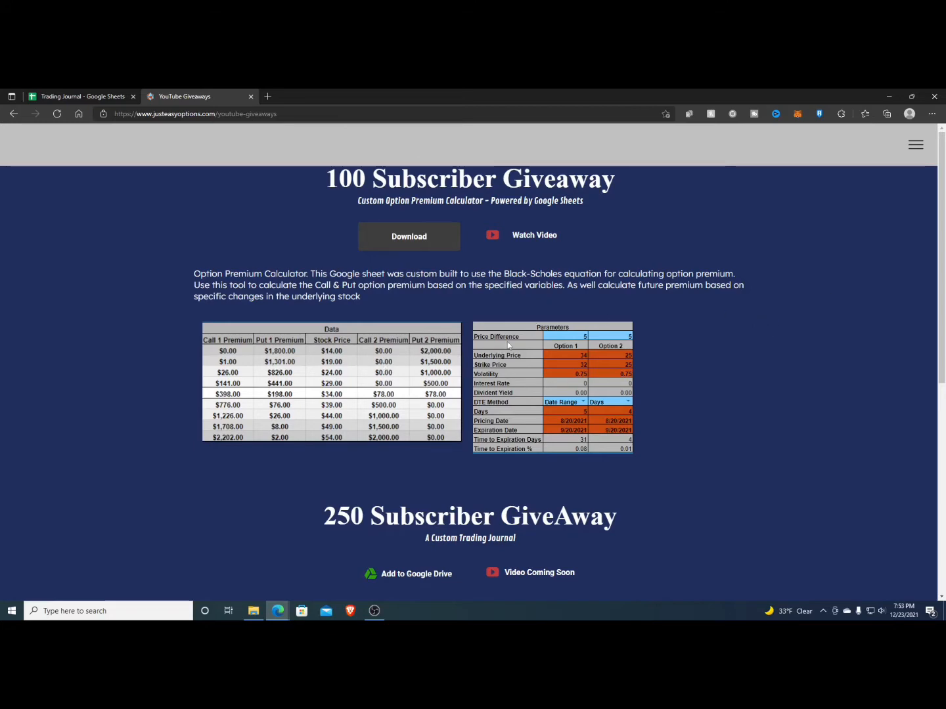
- Open the 250 Subscriber Giveaway trading journal through its Google Drive link and close the giveaways page
scroll(507, 342, "down", 5)
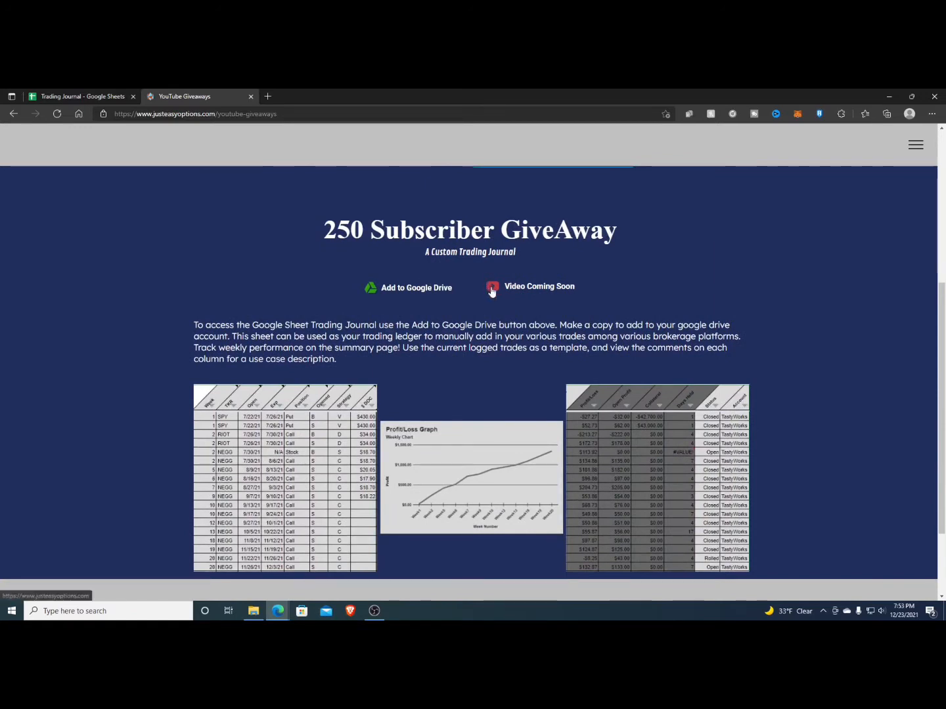
left_click(408, 289)
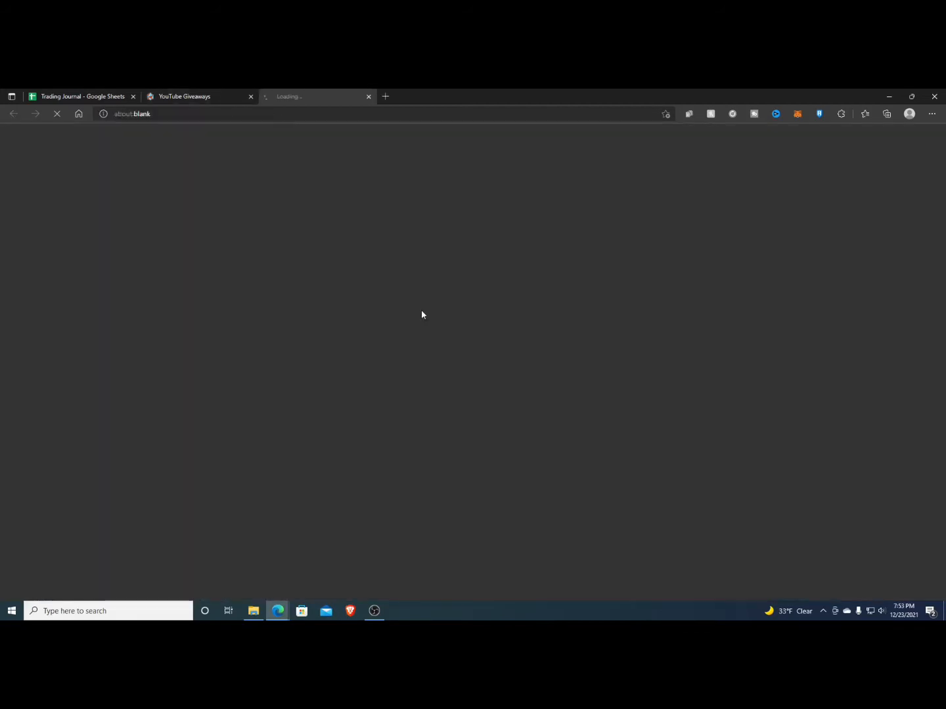
left_click(250, 97)
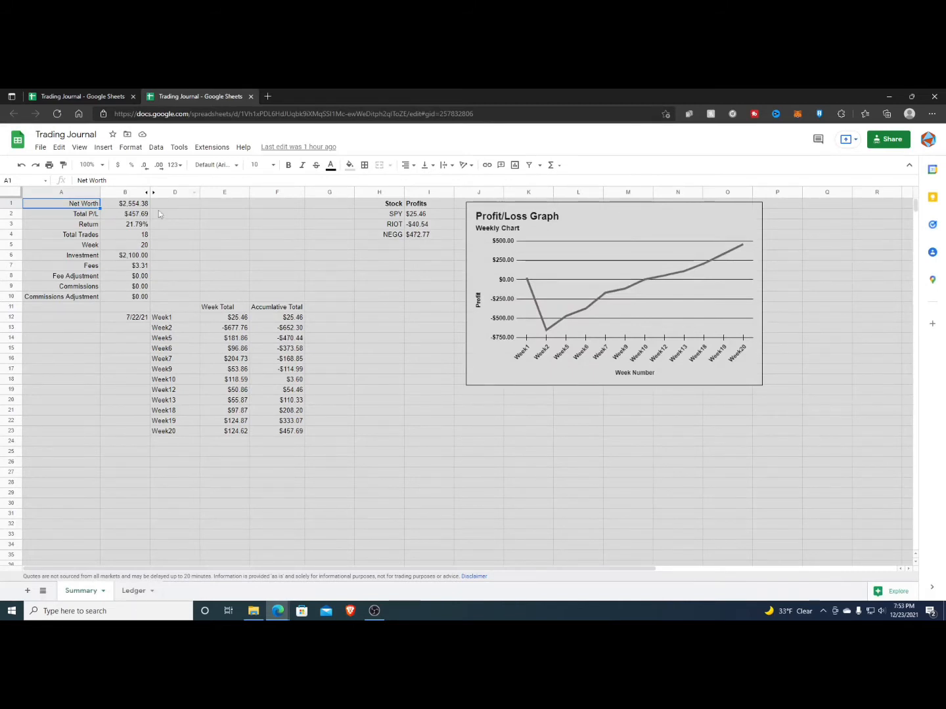
- Start a copy of the Trading Journal spreadsheet and name it "2022 Trading Journal"
left_click(36, 148)
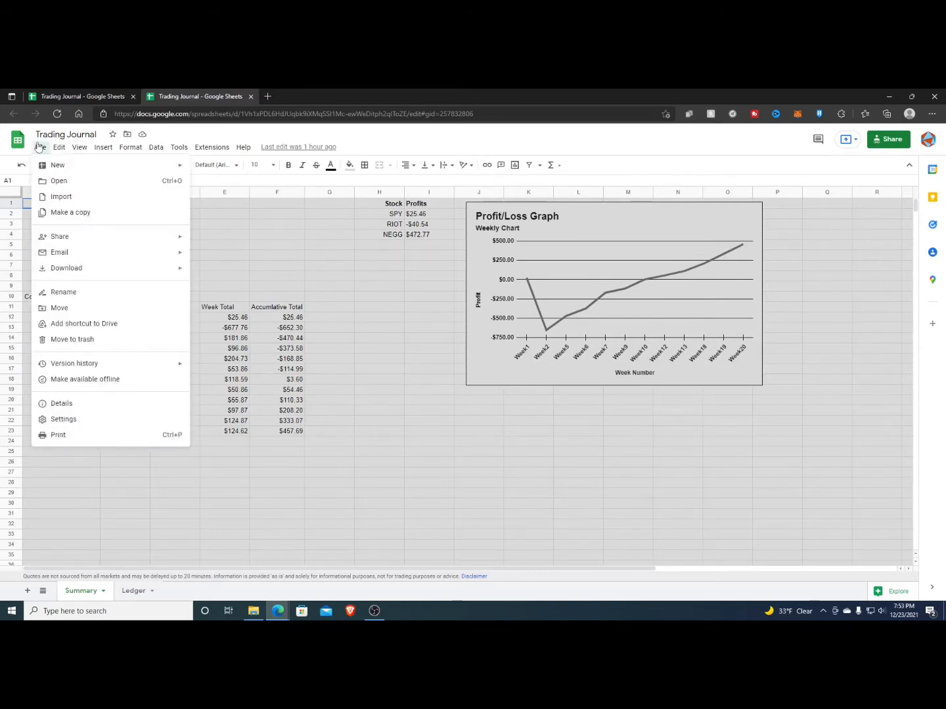
left_click(70, 212)
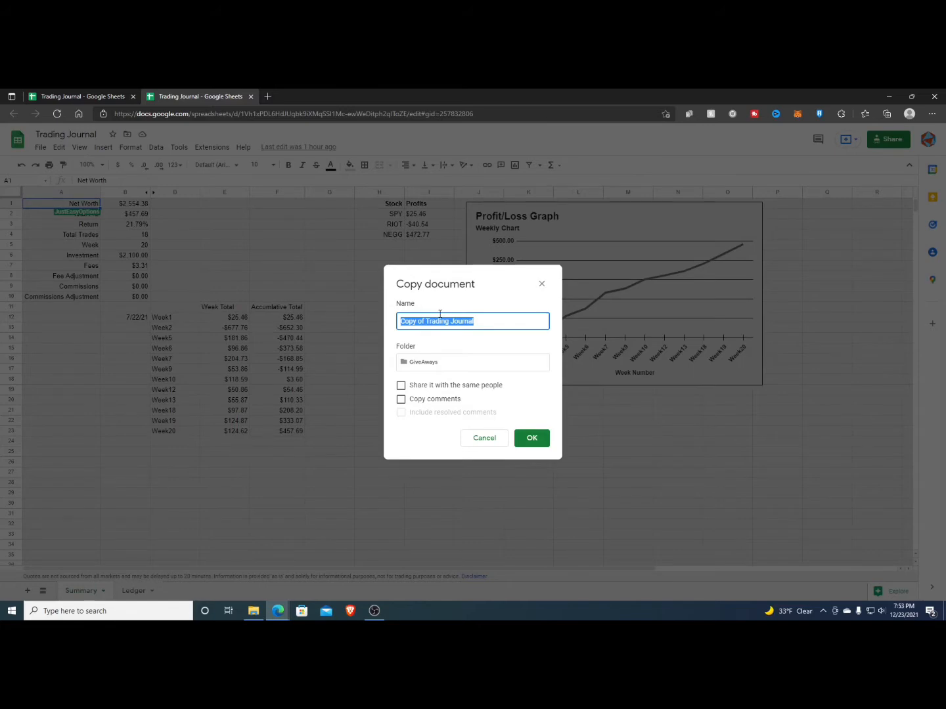
left_click(484, 325)
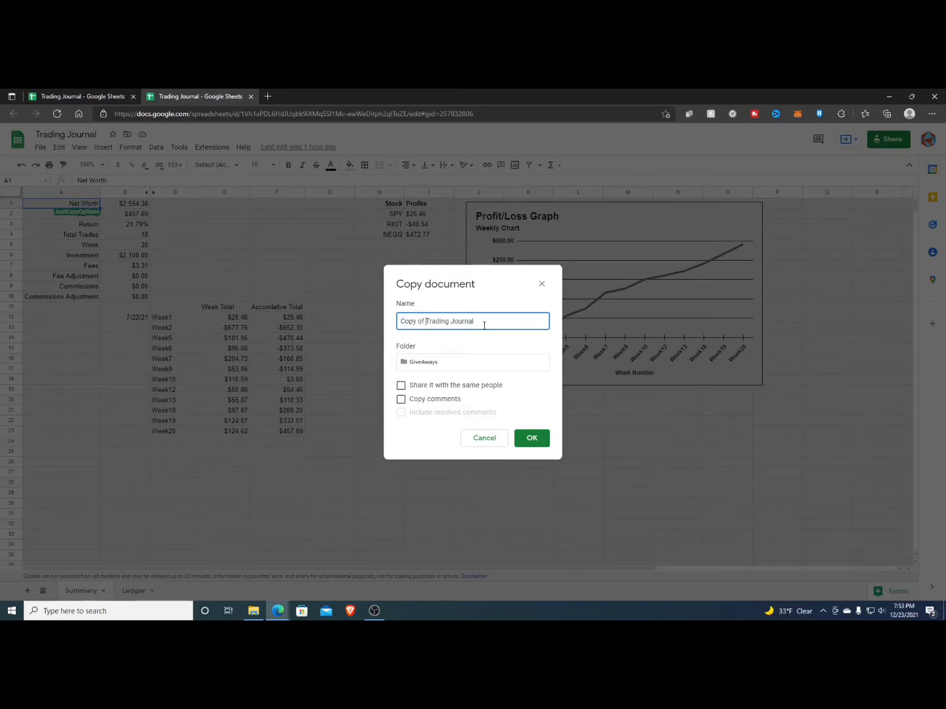
key("ctrl+shift+Left")
key("ctrl+shift+Left")
key("BackSpace")
type("2022")
- Choose the YoutubeTutorials folder in My Drive as the destination and create the copy
left_click(451, 361)
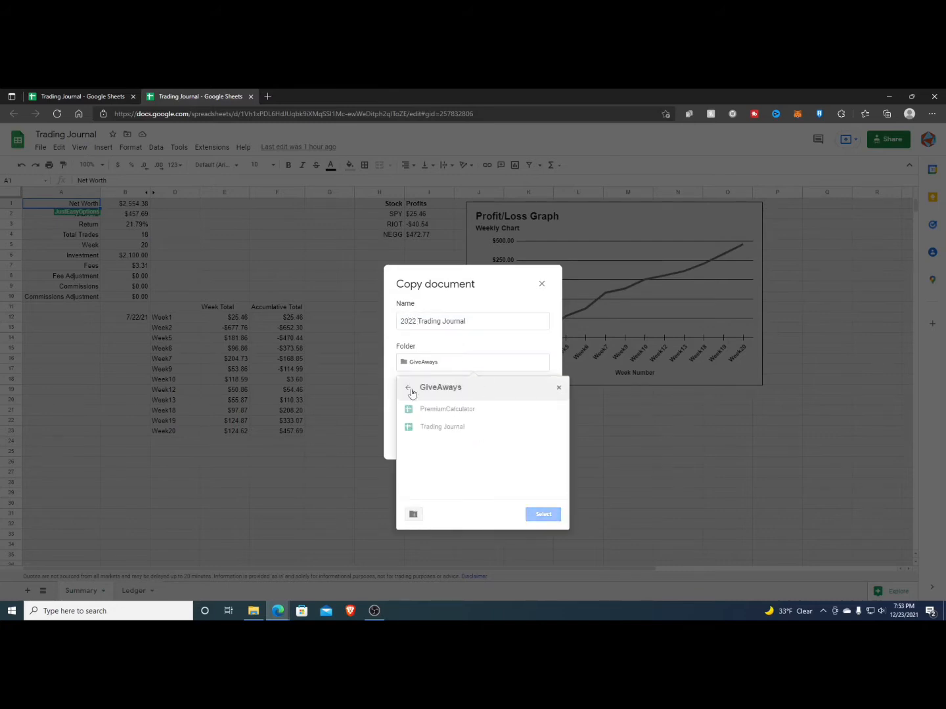
left_click(409, 388)
scroll(471, 479, "down", 1)
left_click(473, 490)
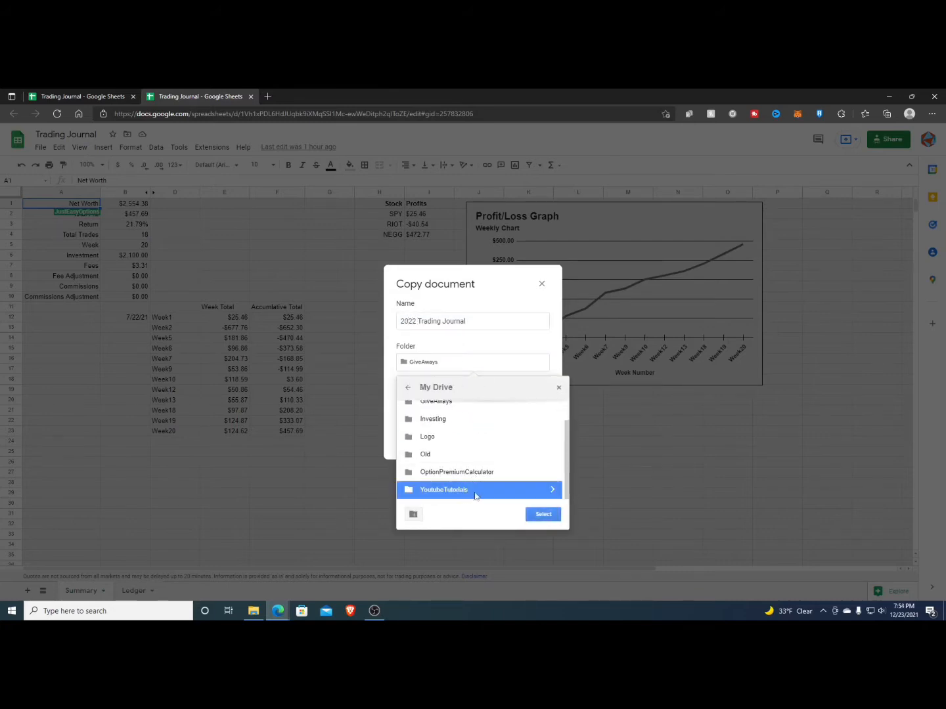
left_click(543, 517)
left_click(533, 438)
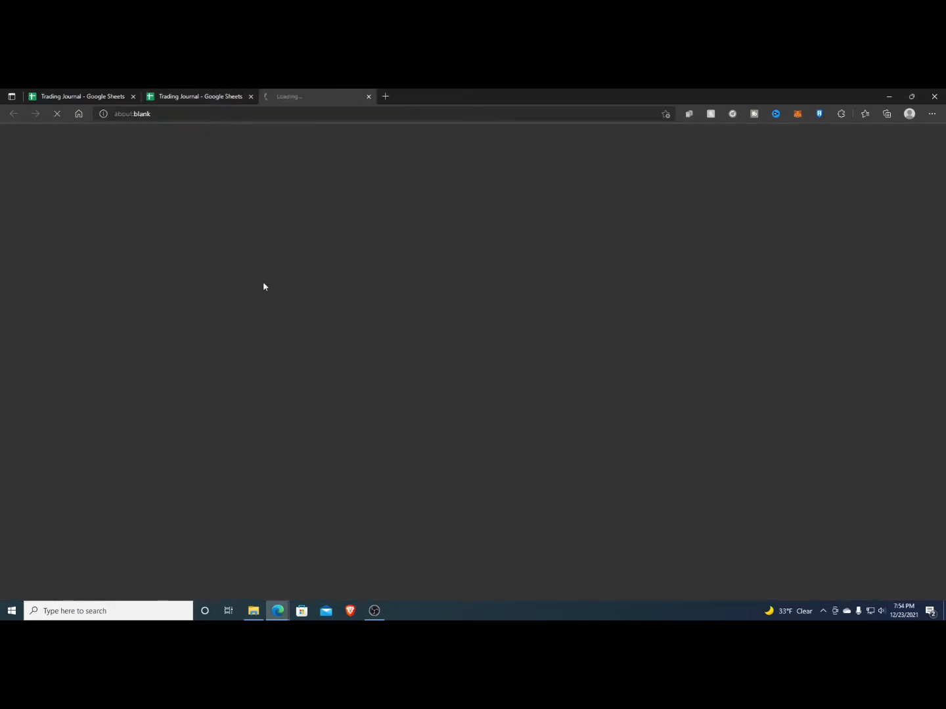
- Close both browser tabs of the original Trading Journal, keeping only the 2022 copy open
left_click(99, 97)
left_click(133, 97)
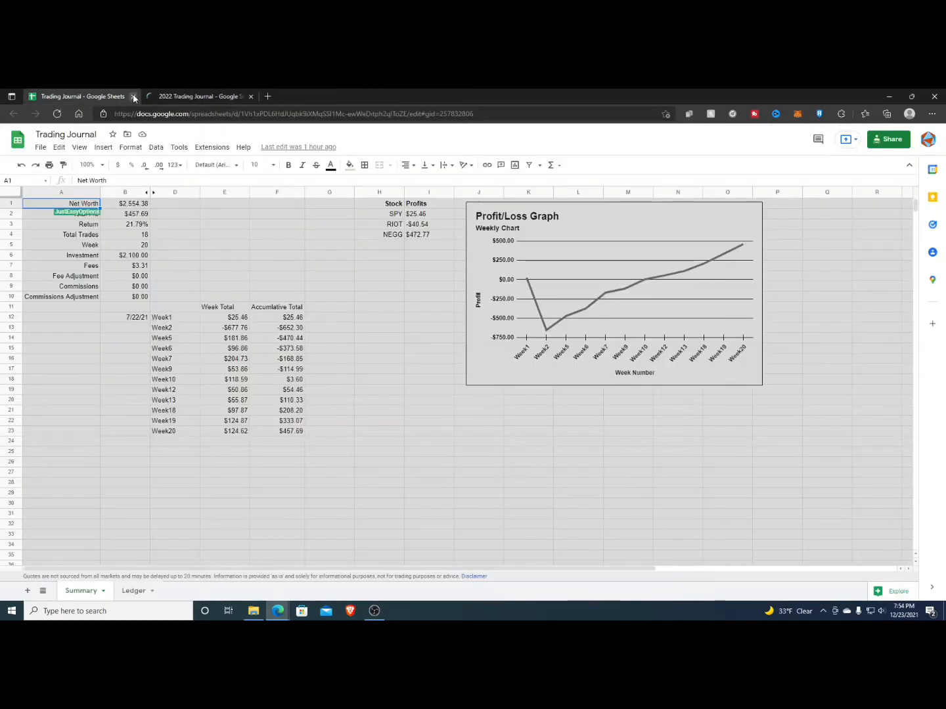
left_click(133, 97)
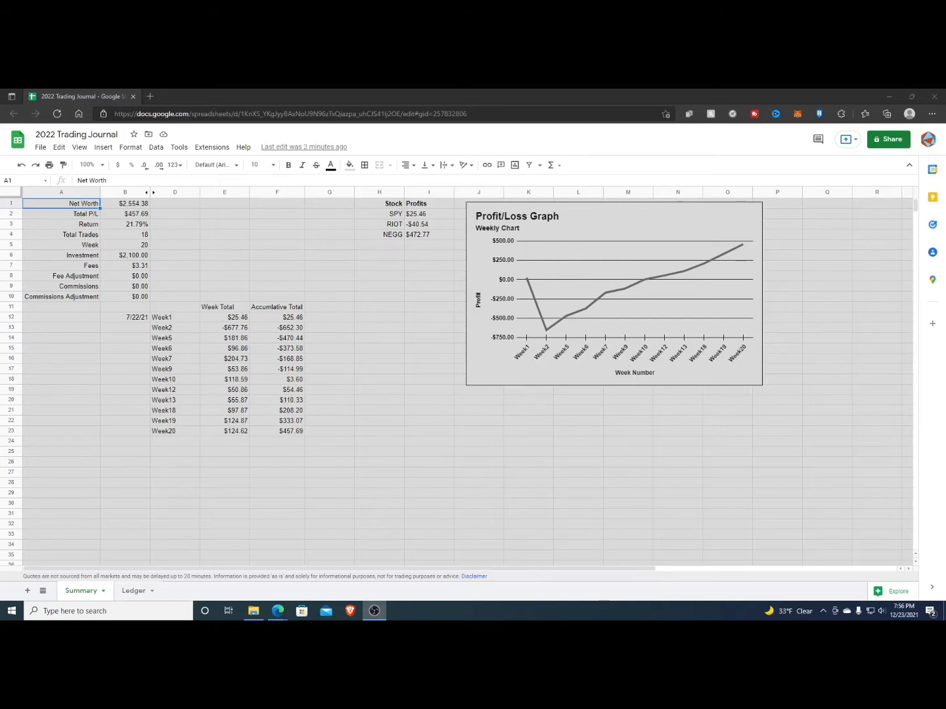
- Set the Investment amount on the Summary sheet to 5000
left_click(135, 256)
type("5000")
key("Return")
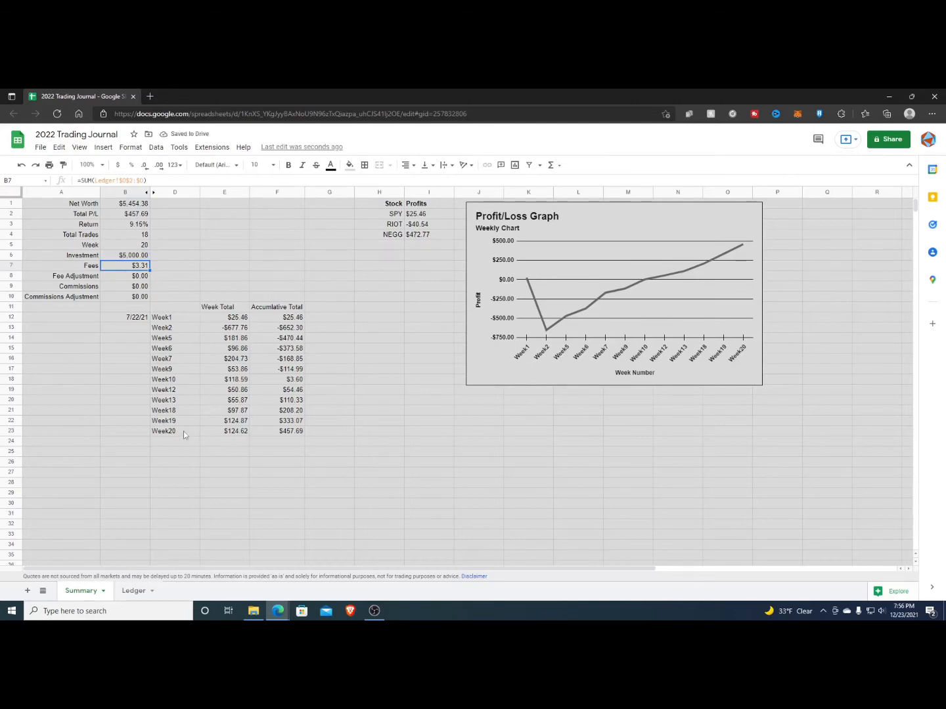
- On the Ledger sheet, clear the sample trades from the Week through $ DOC columns, rows 2 to 19
left_click(133, 591)
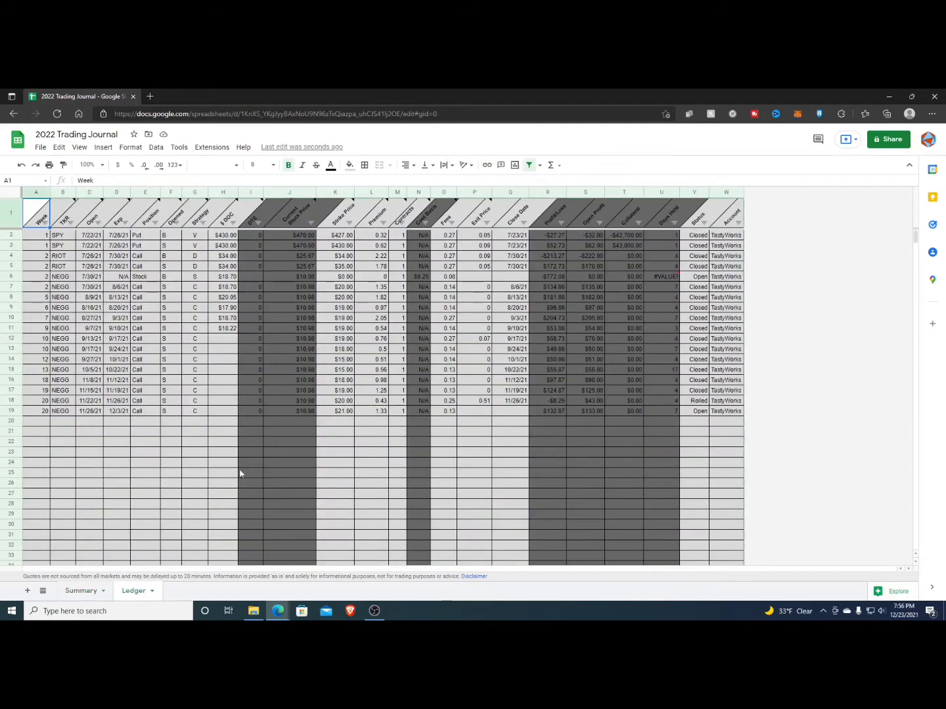
left_click(140, 321)
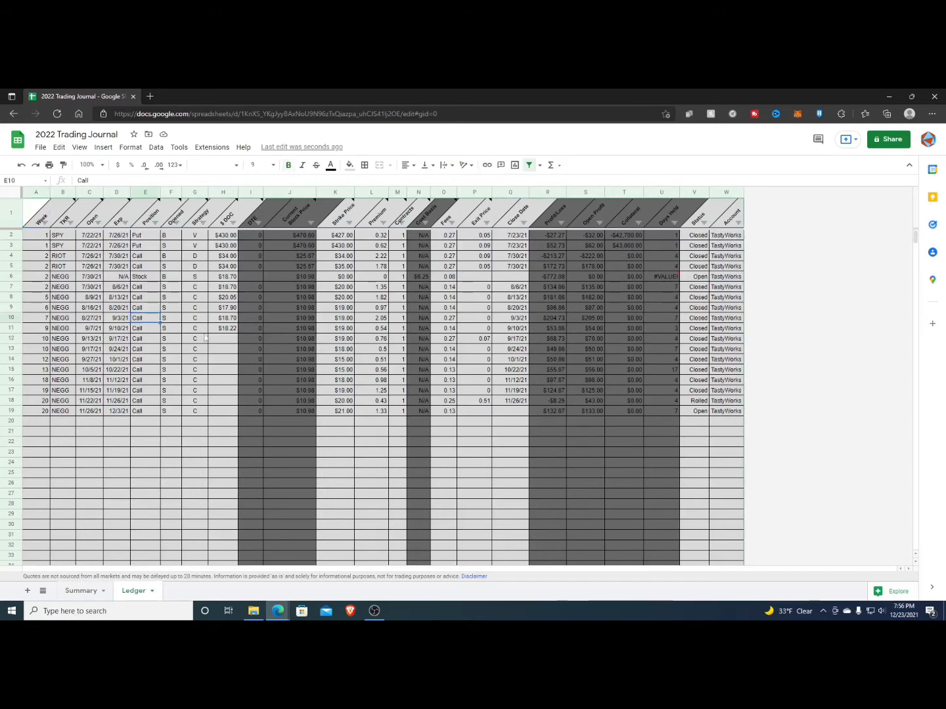
left_click_drag(39, 235, 222, 415)
key("Delete")
- Clear the sample values in the Ledger's Strike Price, Premium and Contracts columns
key("Right")
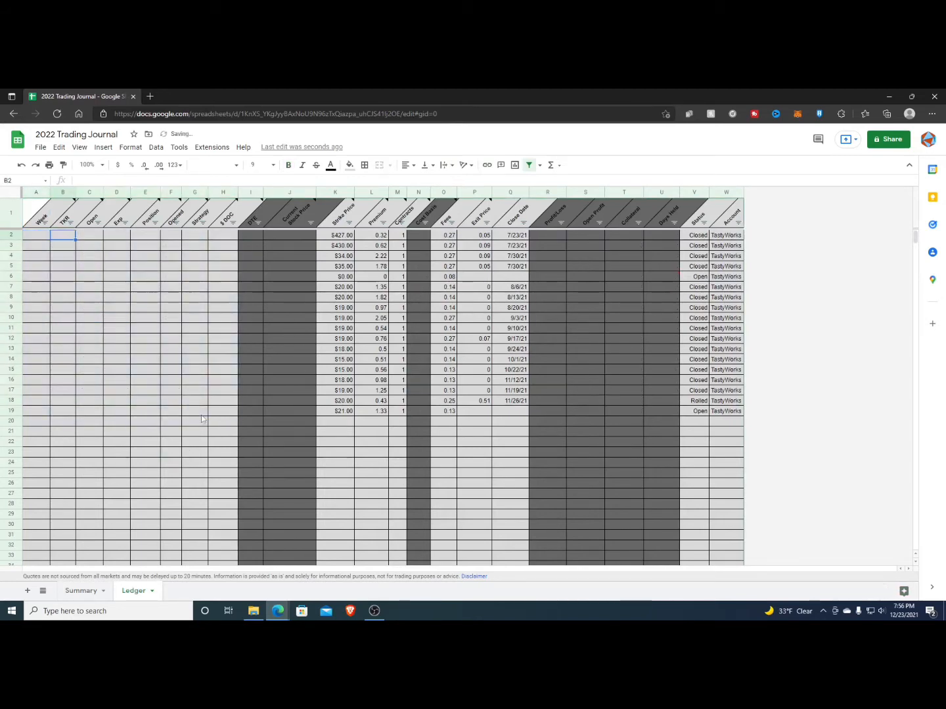
key("Right")
key("Right")
key("Right")
key("Right")
key("Right")
key("Right")
key("Right")
key("Right")
key("Right")
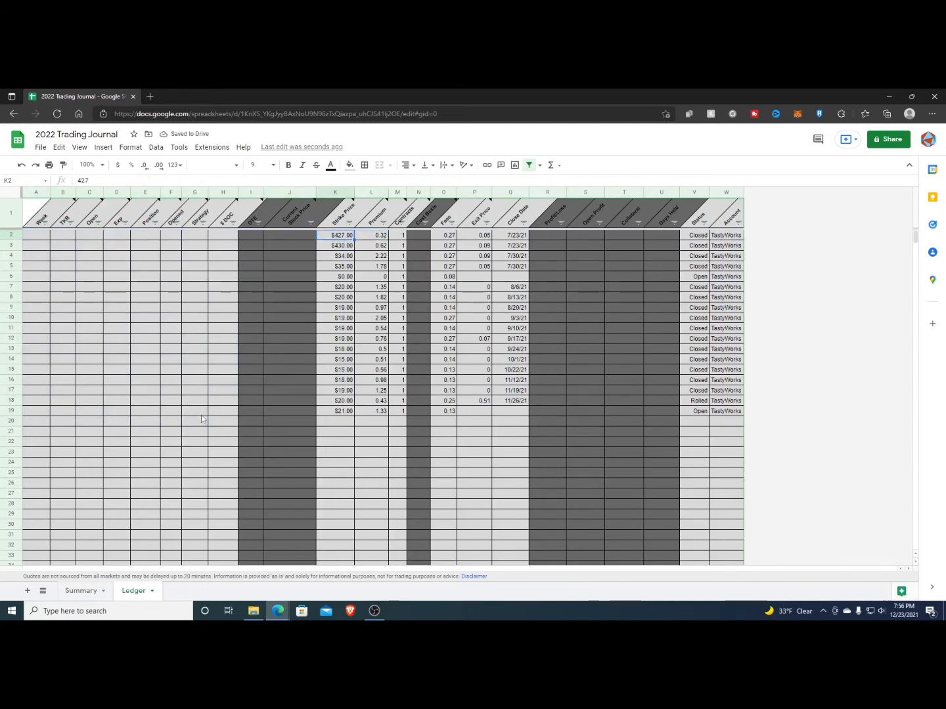
key("shift+Right")
key("shift+Right")
key("ctrl+shift+Down")
key("Delete")
- Clear the sample values in the Ledger's Fees, Exit Price and Close Date columns
key("Right")
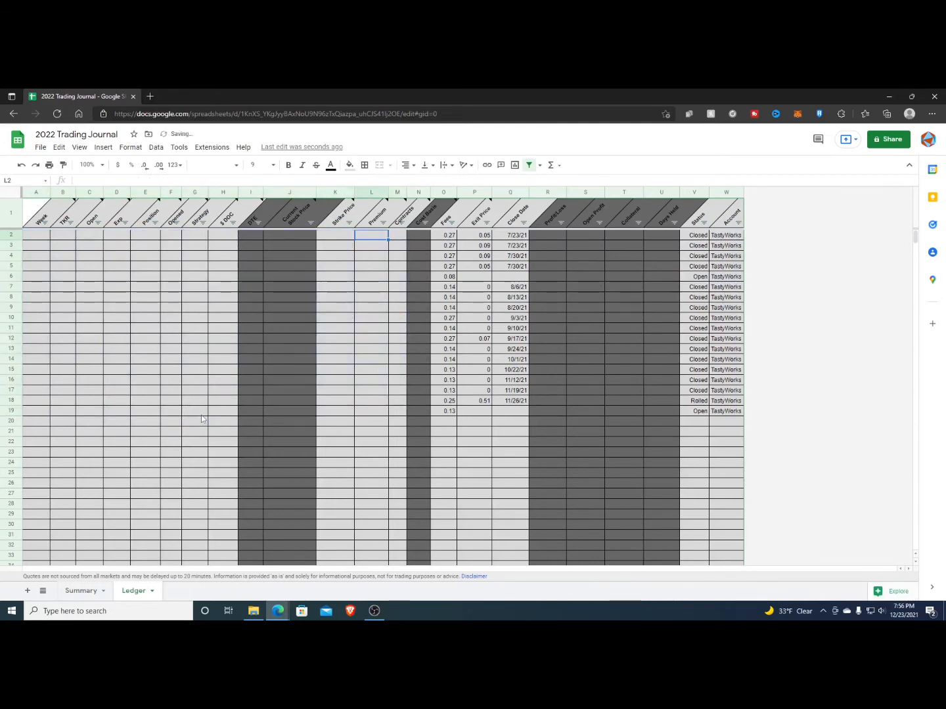
key("Right")
key("Right")
key("Right")
key("shift+Right")
key("shift+Right")
key("shift+Down")
key("shift+Down")
key("shift+Down")
key("shift+Down")
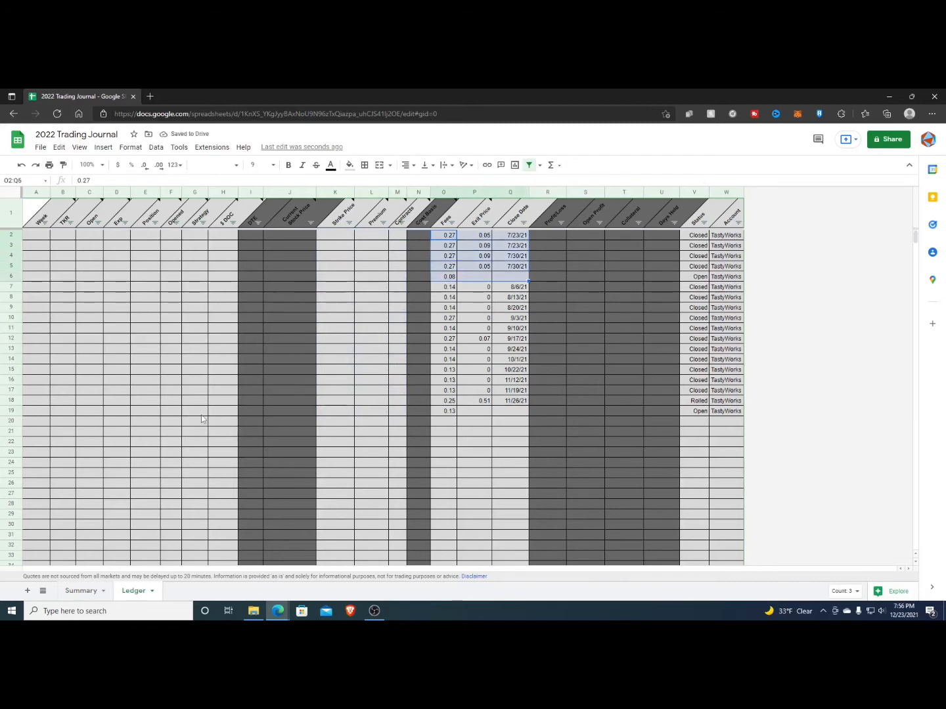
key("ctrl+shift+Down")
key("Delete")
- Clear the sample values in the Ledger's Status and Account columns
key("Right")
key("Right")
key("Right")
key("Right")
key("Right")
key("Right")
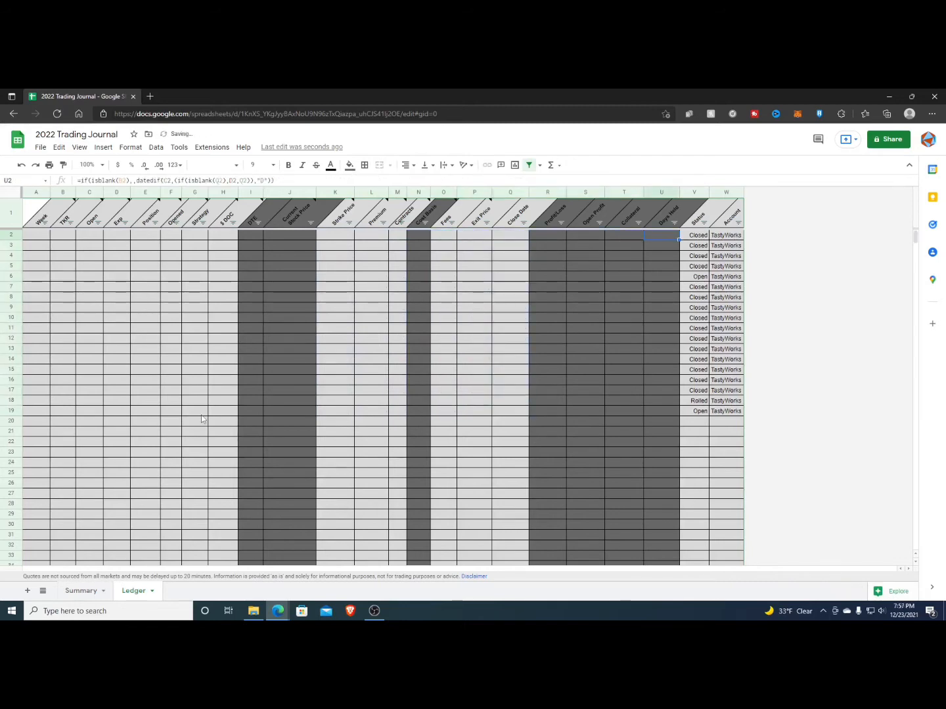
key("Right")
key("shift+Right")
key("ctrl+shift+Down")
key("Delete")
- Read the notes on the TKR, Current Stock Price and $ DOC column headers of the Ledger
key("Left")
key("Up")
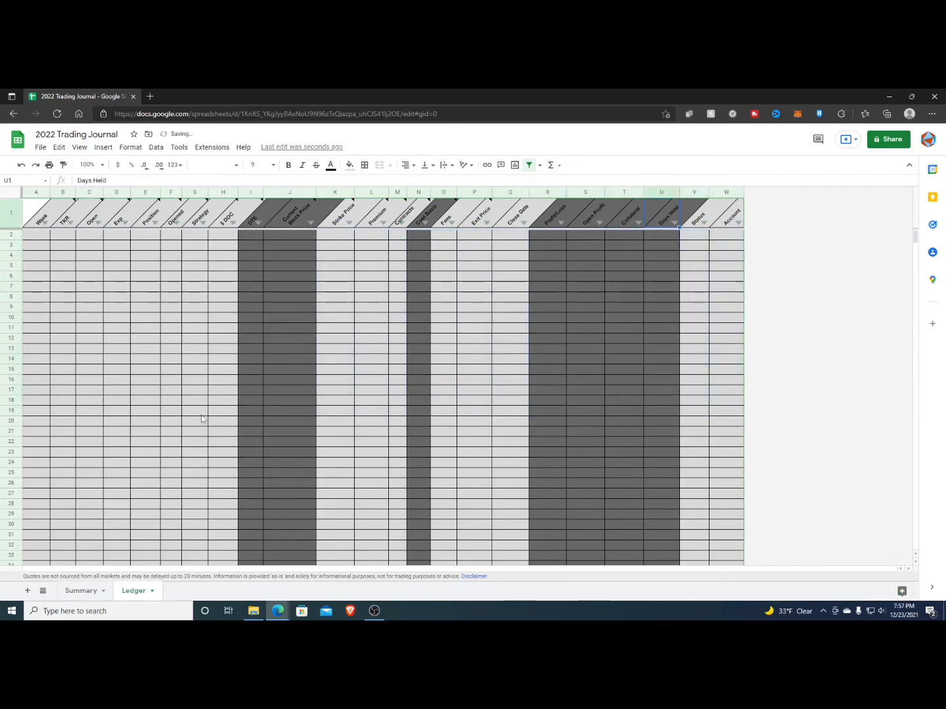
key("Left")
key("Left")
key("Left")
key("Left")
key("Left")
key("Left")
key("Left")
key("Left")
key("Left")
key("Left")
key("Left")
key("Left")
key("Left")
key("Left")
key("Left")
key("Left")
key("Left")
key("Left")
key("Left")
key("Left")
key("Down")
key("Down")
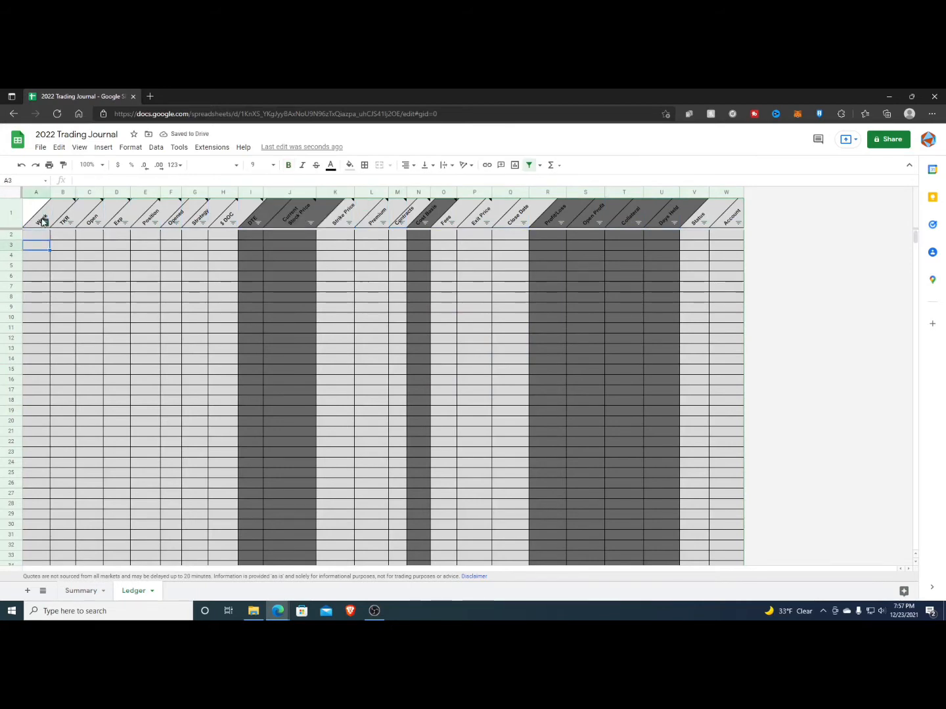
mouse_move(71, 201)
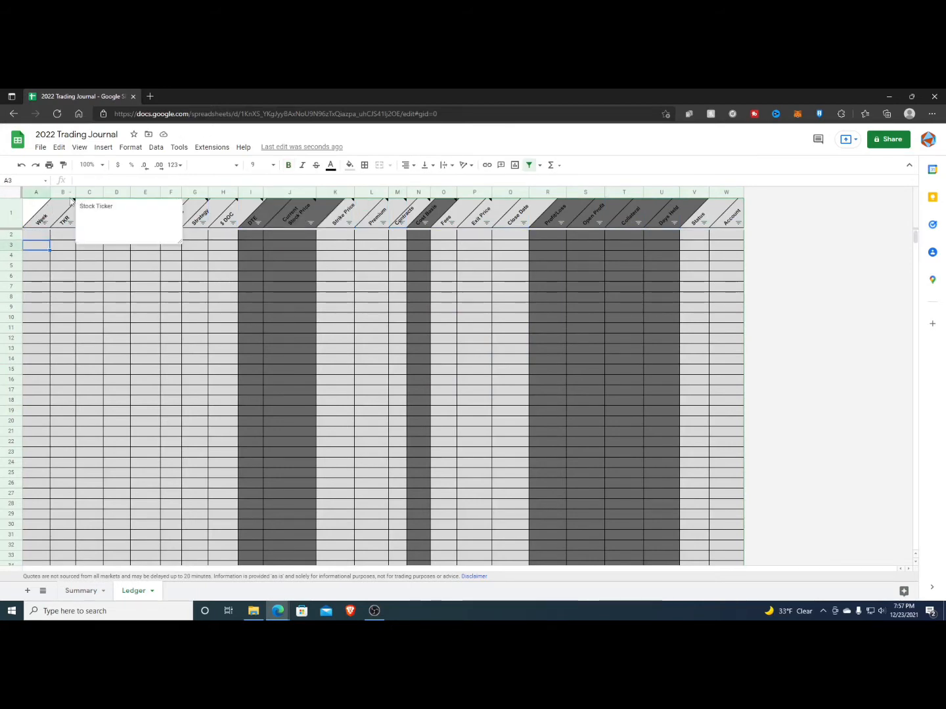
left_click(88, 265)
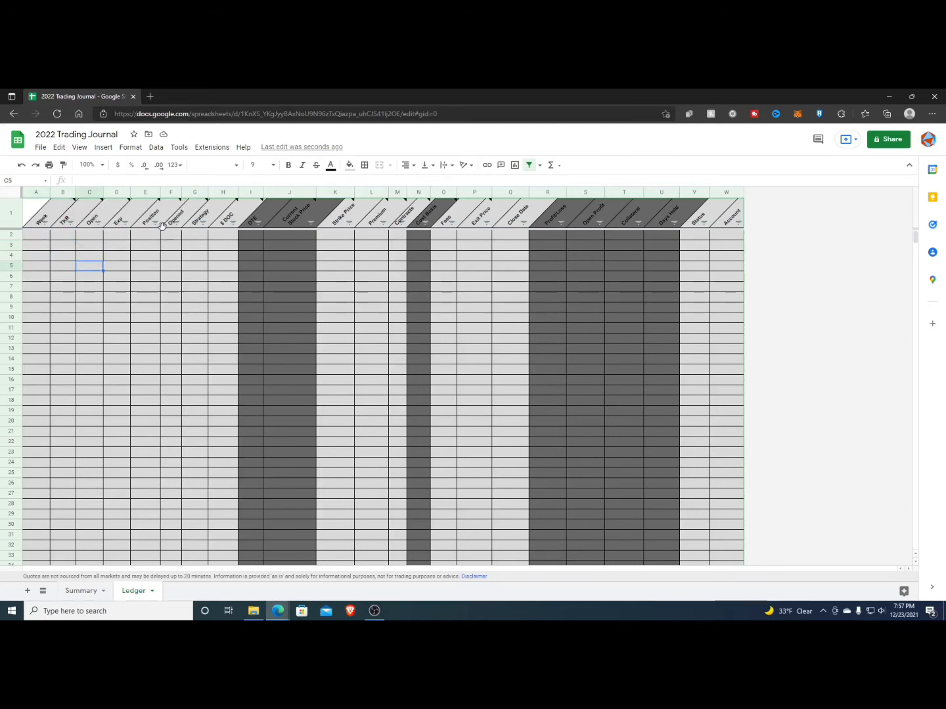
mouse_move(303, 213)
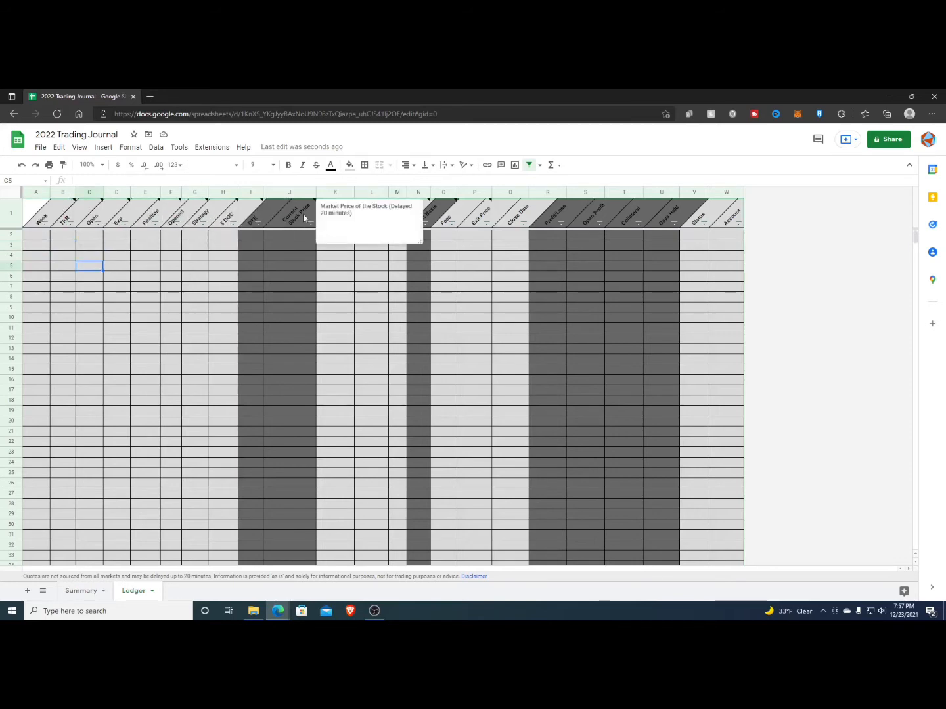
mouse_move(233, 220)
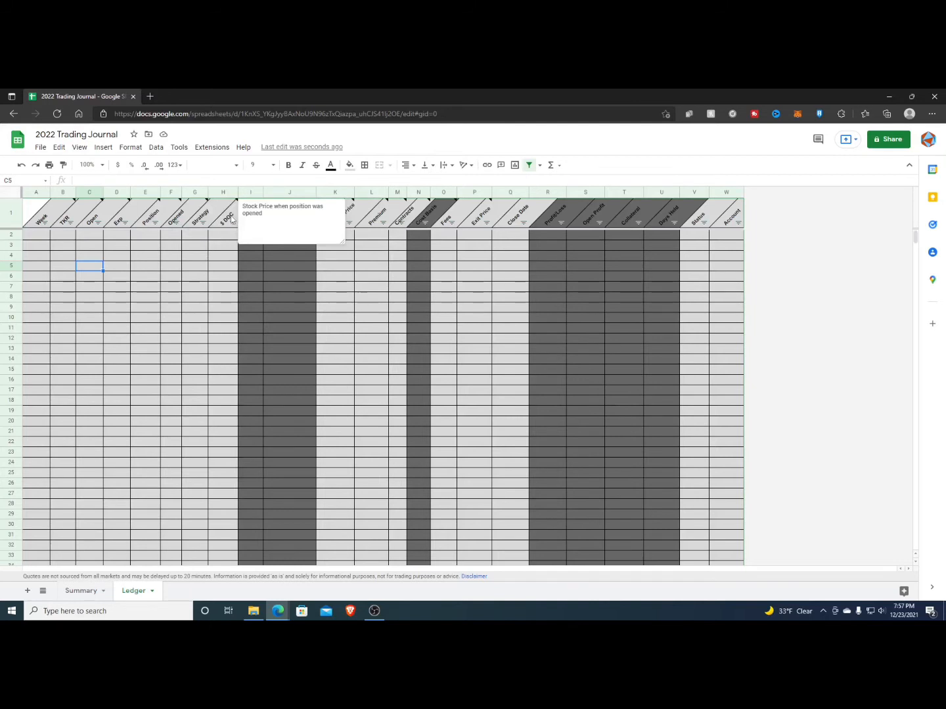
- Begin the first trade in Ledger row 2 with week 1 and ticker SPY
left_click(46, 235)
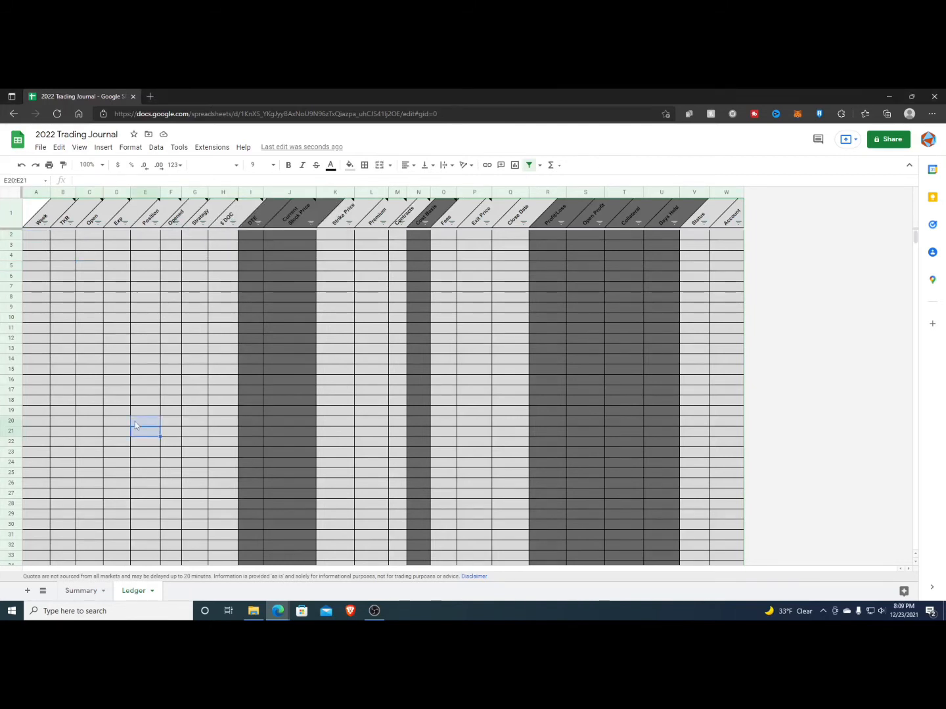
key("Left")
key("Left")
key("Left")
key("Left")
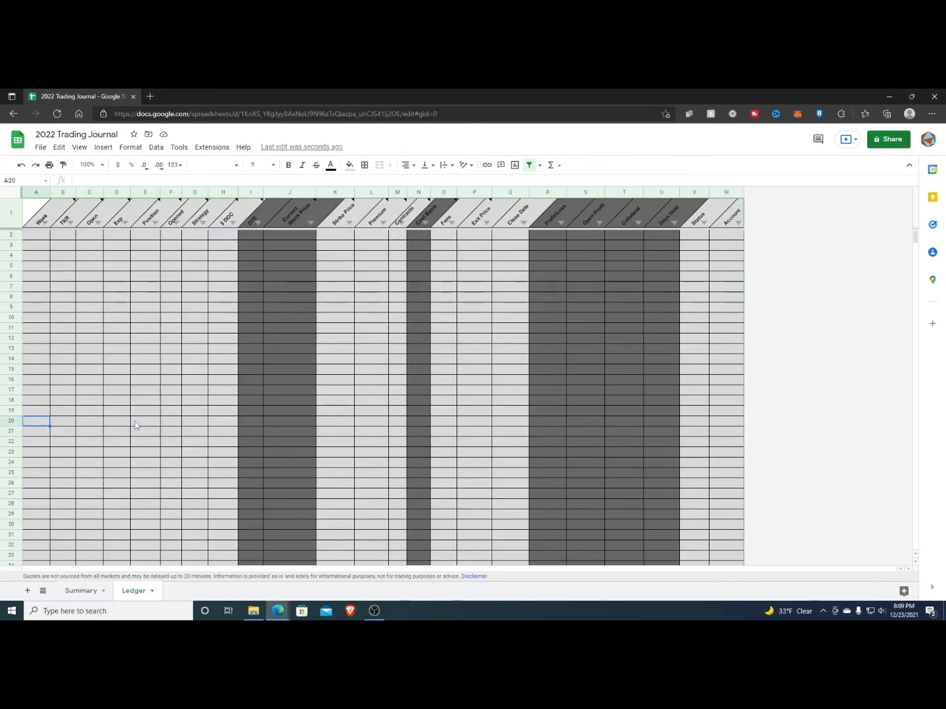
key("Up")
key("Up")
key("Up")
key("Up")
key("Up")
key("Up")
key("Up")
key("Up")
key("Up")
key("Up")
key("Up")
key("Up")
key("Up")
key("Up")
key("Up")
key("Up")
key("Up")
key("Up")
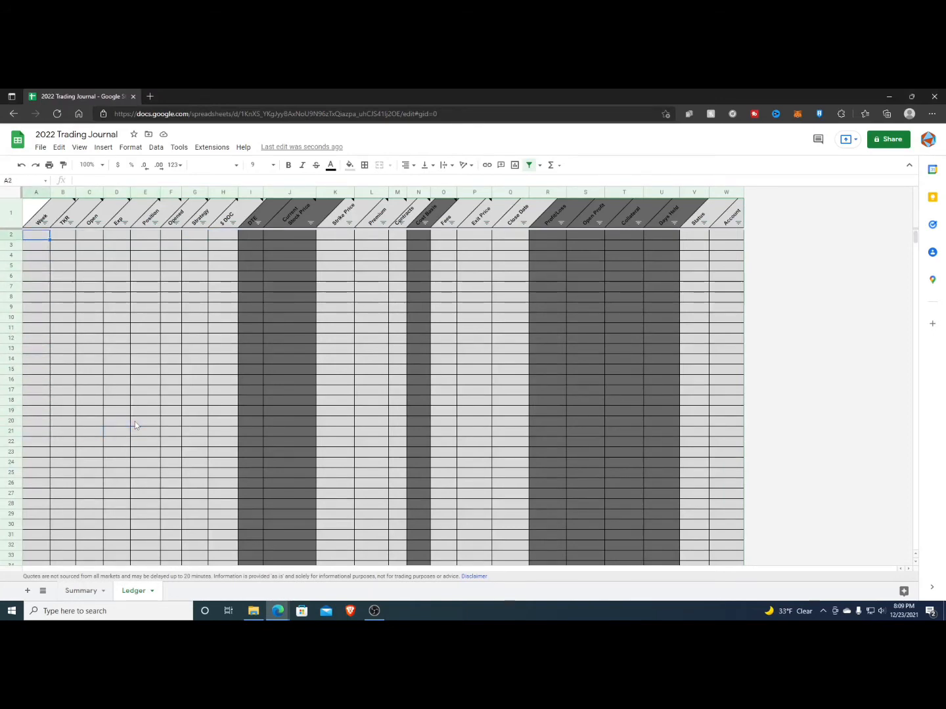
type("1")
key("Tab")
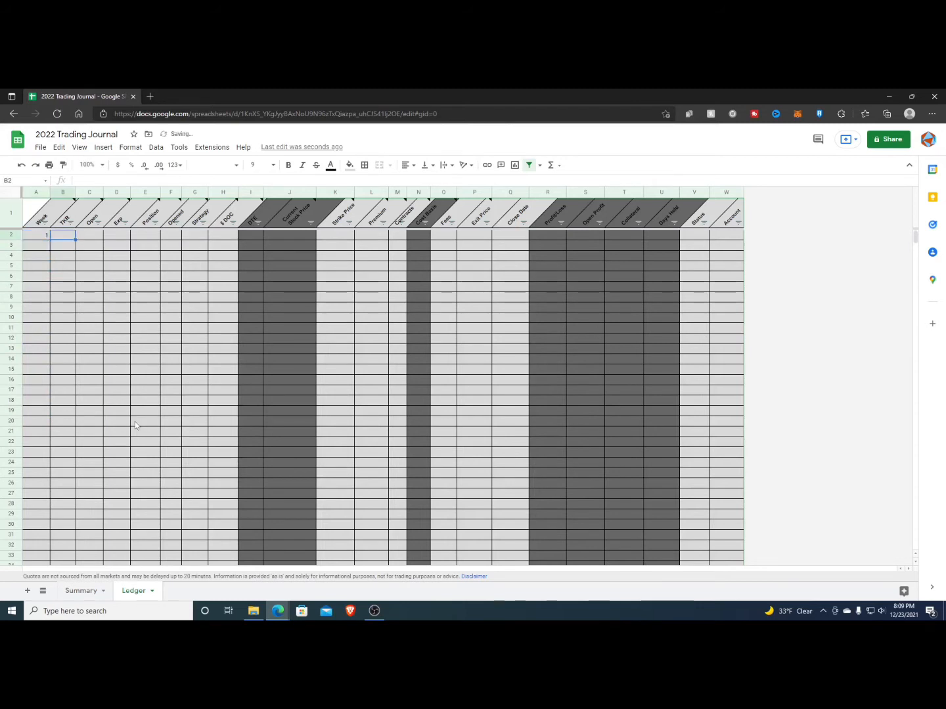
type("SPYT")
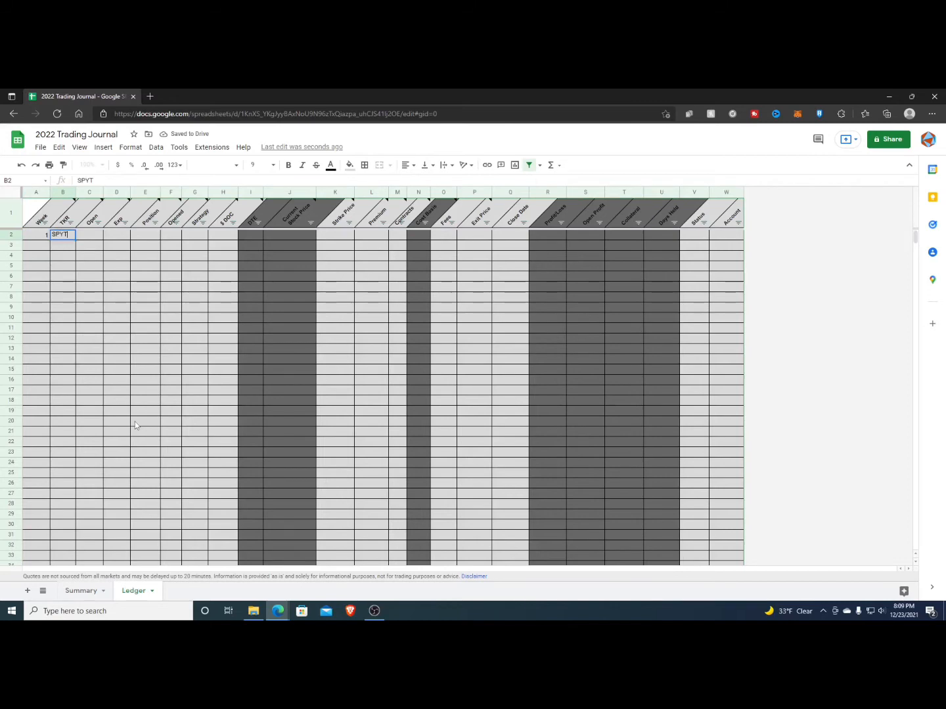
key("Tab")
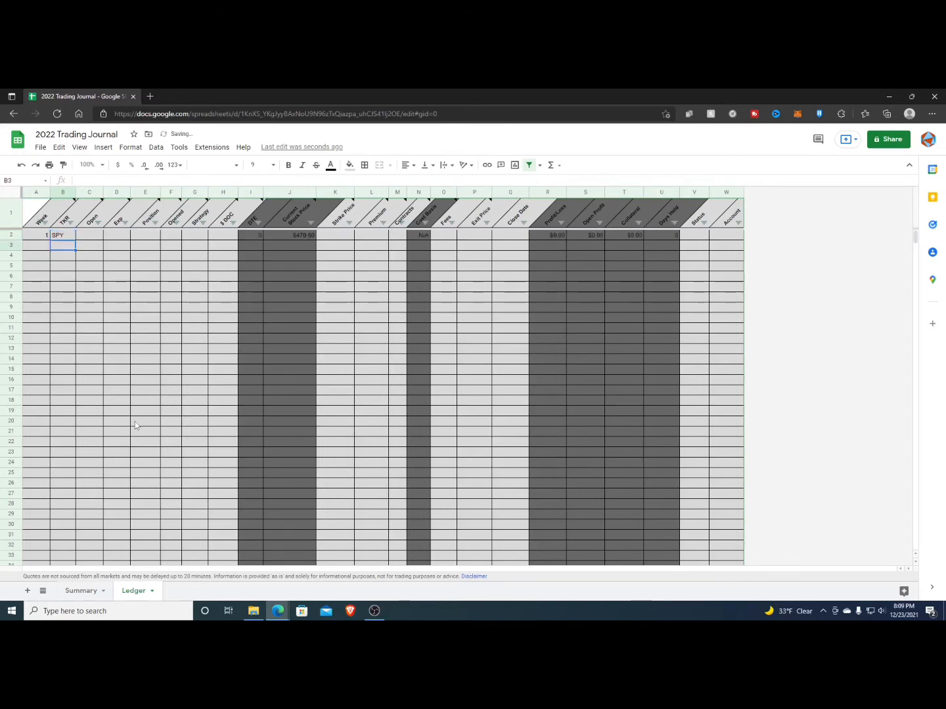
- Enter open date 1/3/22 and expiration date 1/14/22 for the SPY trade in row 2
type("1/3/2")
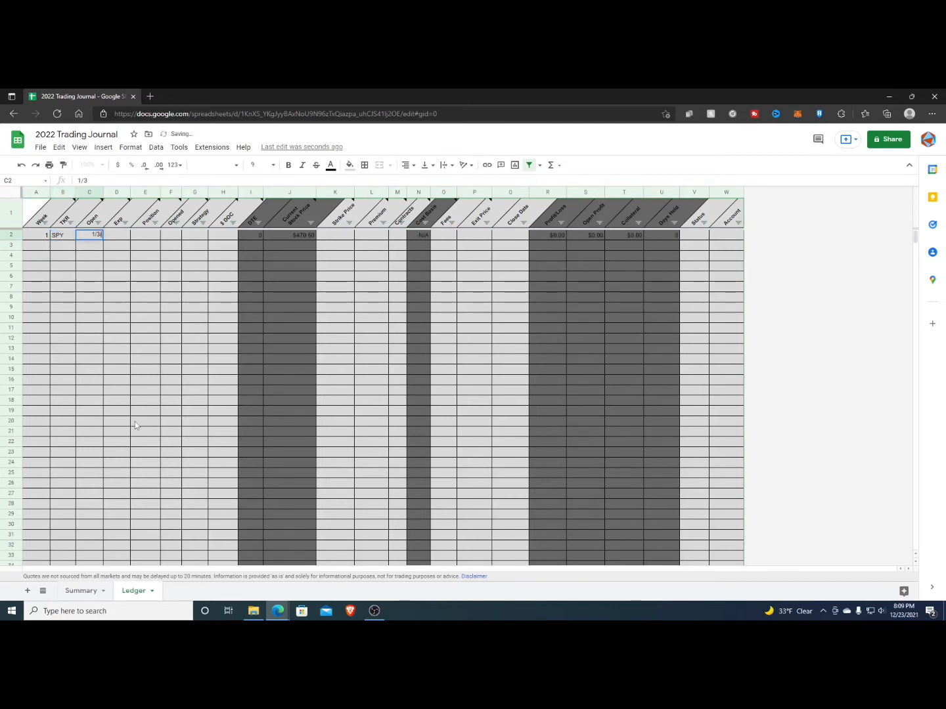
type("2")
key("Tab")
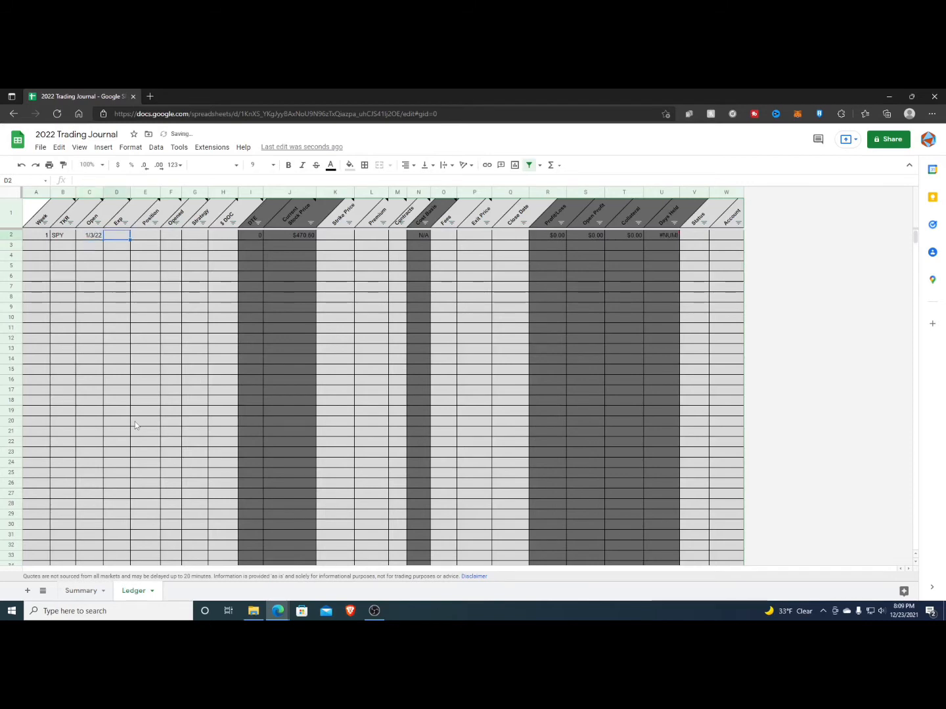
type("1/14/22")
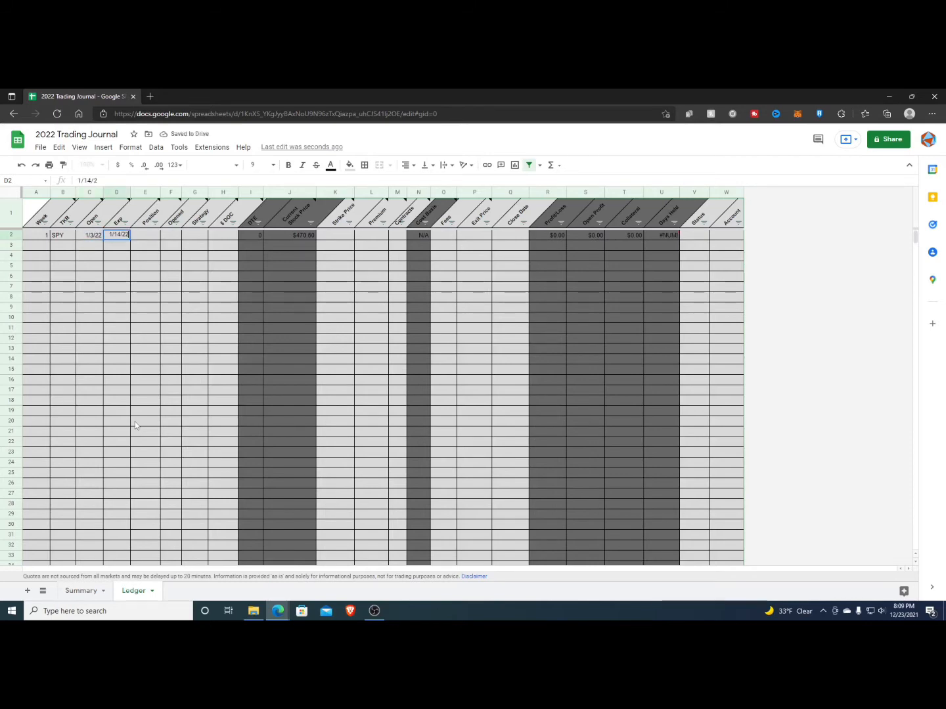
key("Tab")
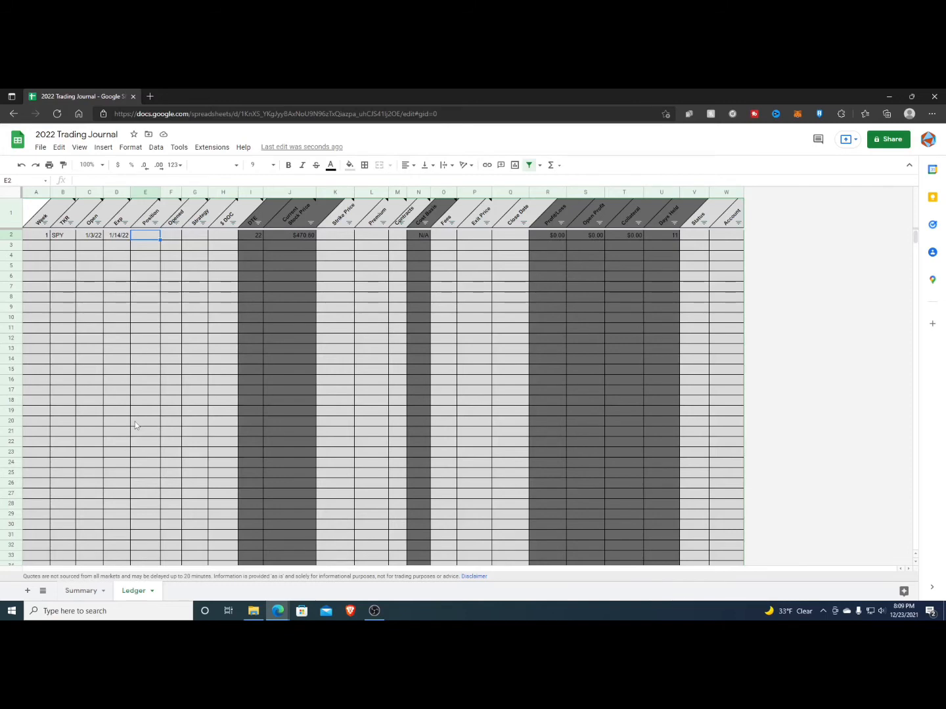
- Set the SPY trade's Position to Call, Opened to B and Strategy to D, and check the Strategy header note
type("Call")
key("Tab")
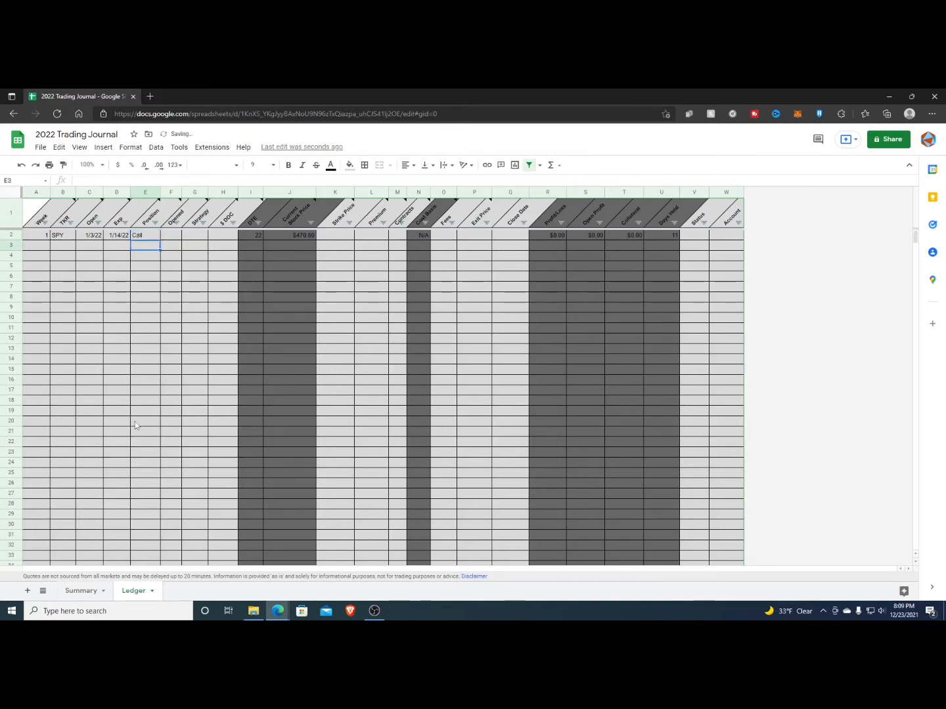
type("B")
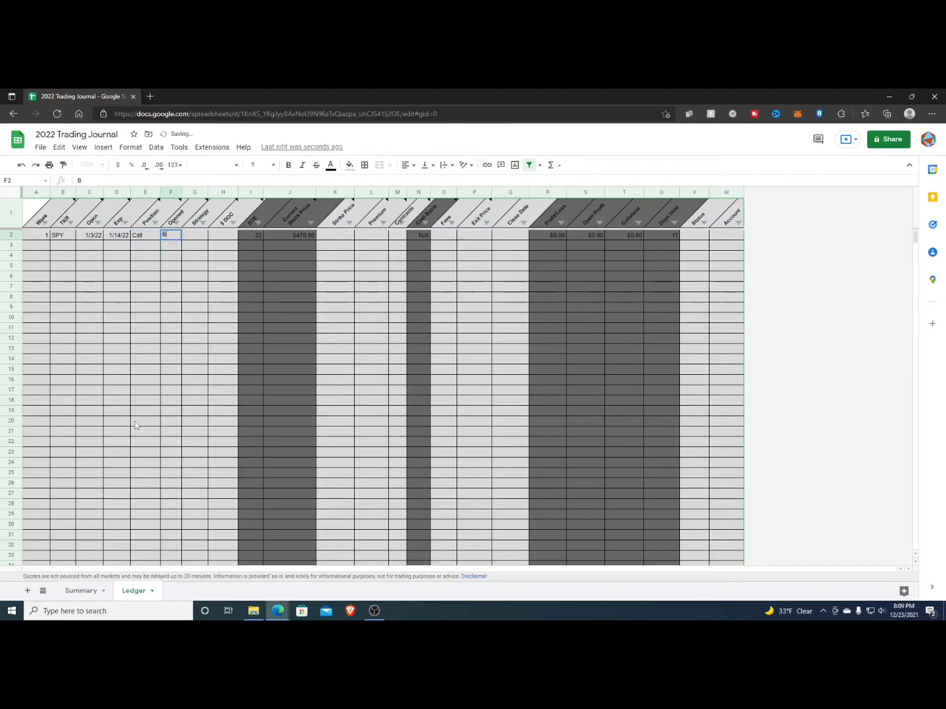
key("Return")
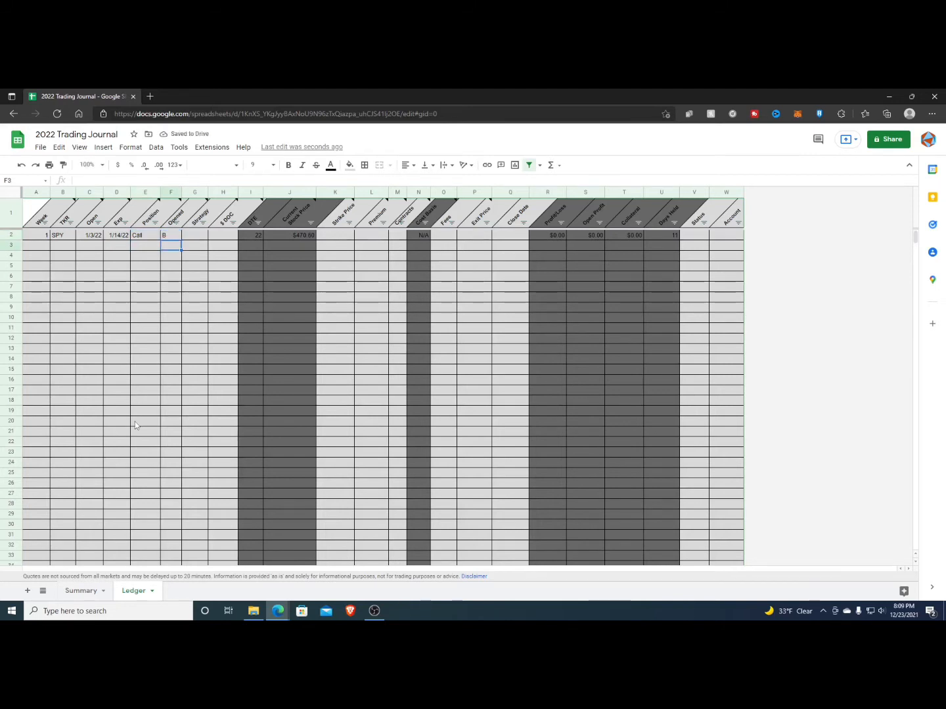
key("Up")
key("Right")
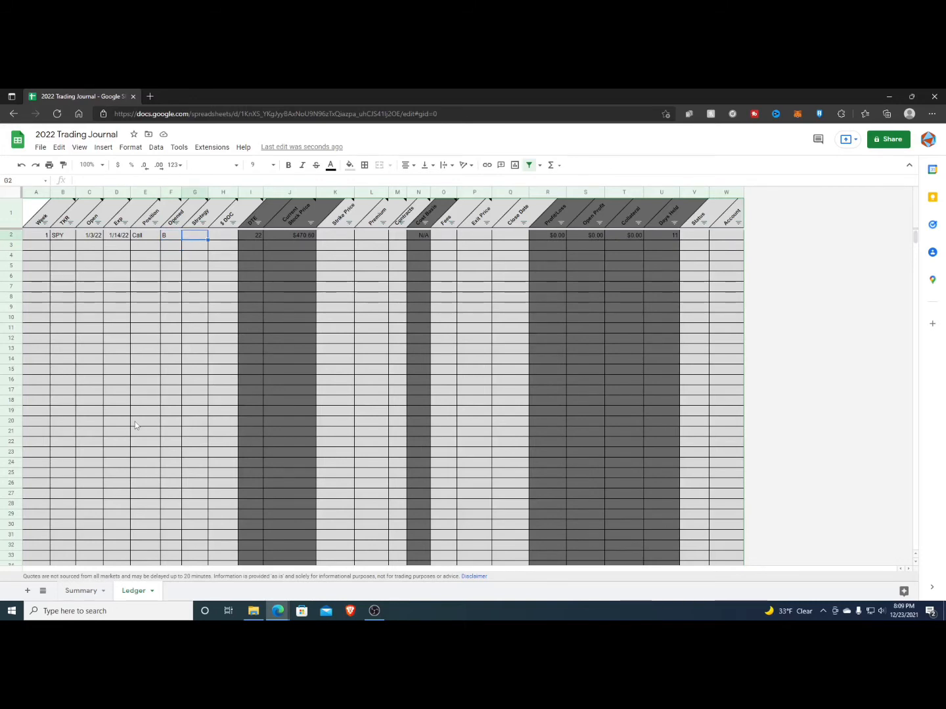
type("D")
key("Return")
key("Left")
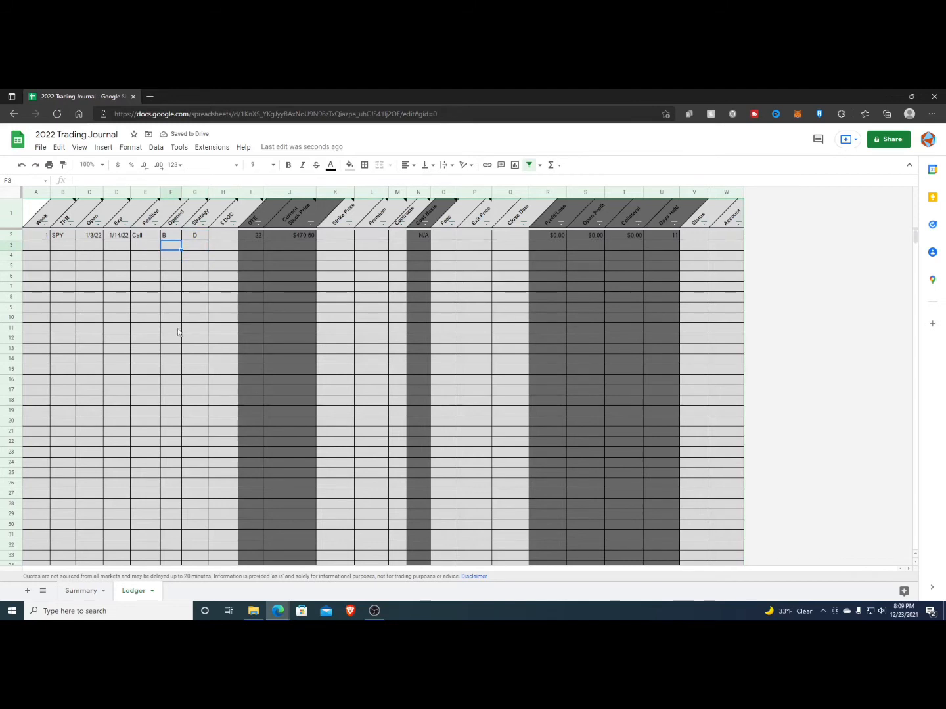
mouse_move(193, 219)
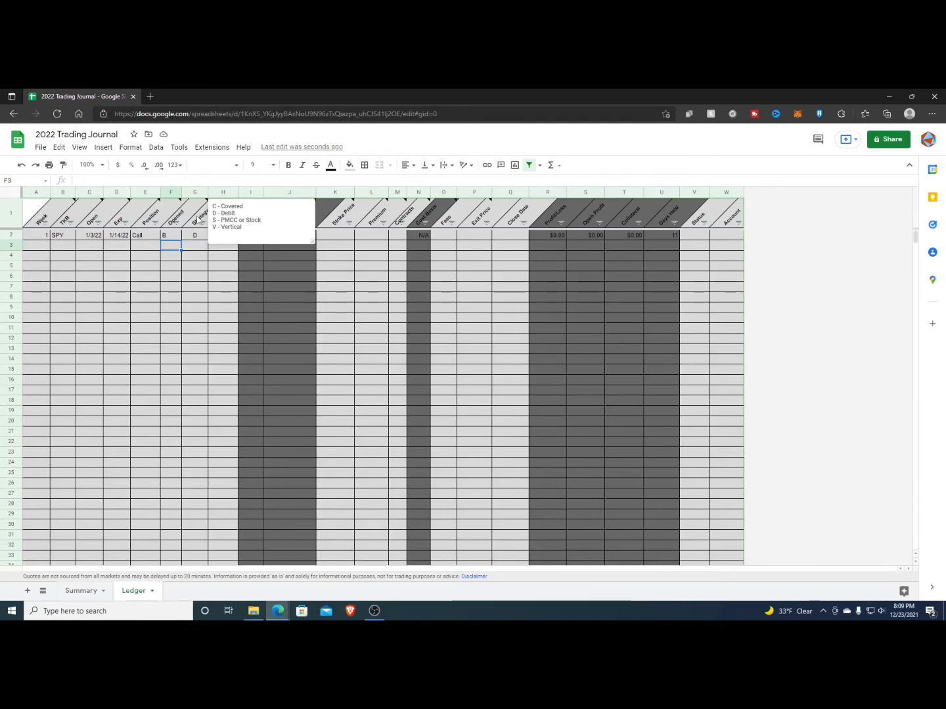
left_click(201, 246)
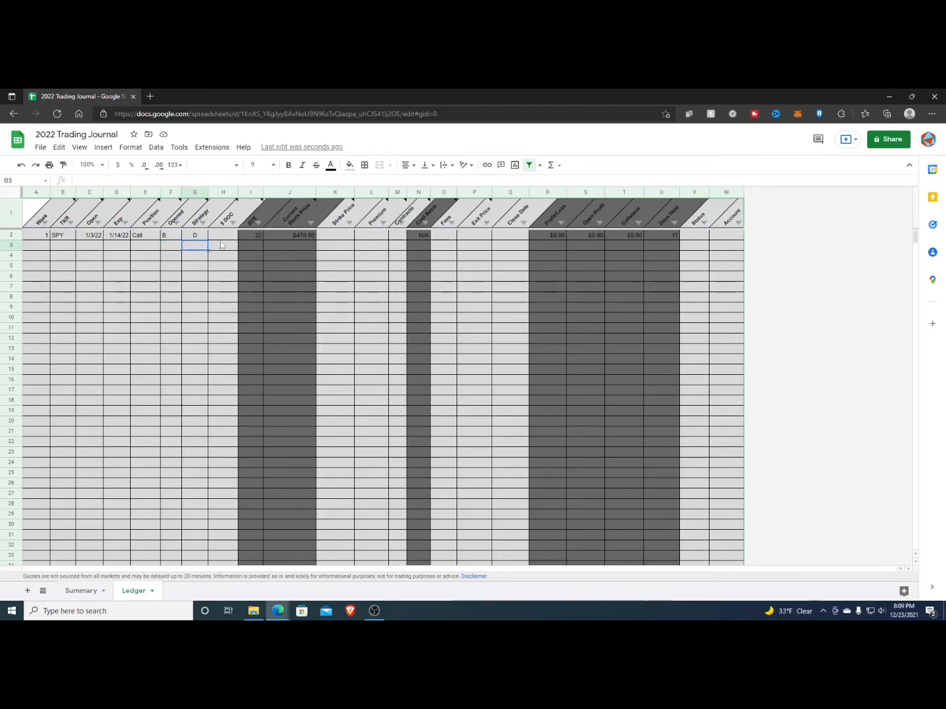
- Enter 465 as the SPY trade's $ DOC value in row 2
left_click(230, 237)
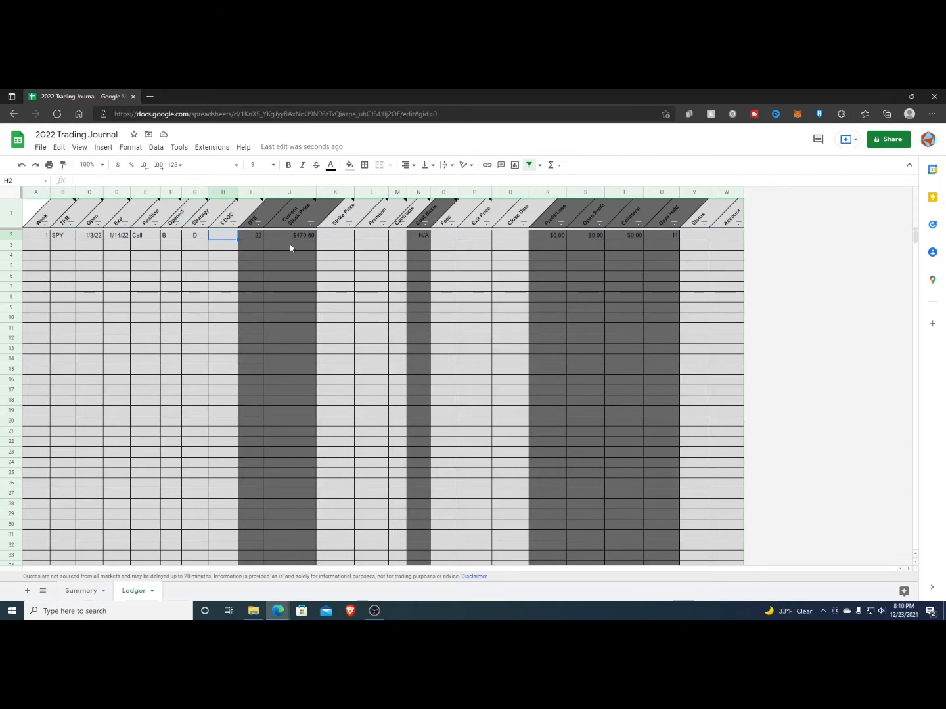
type("465")
key("Tab")
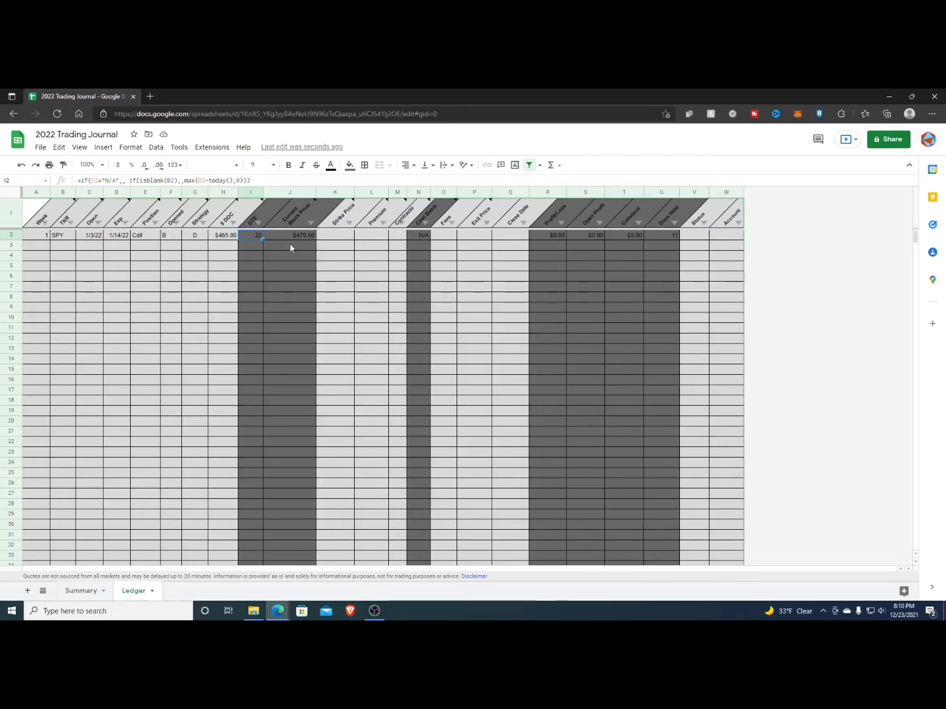
key("Right")
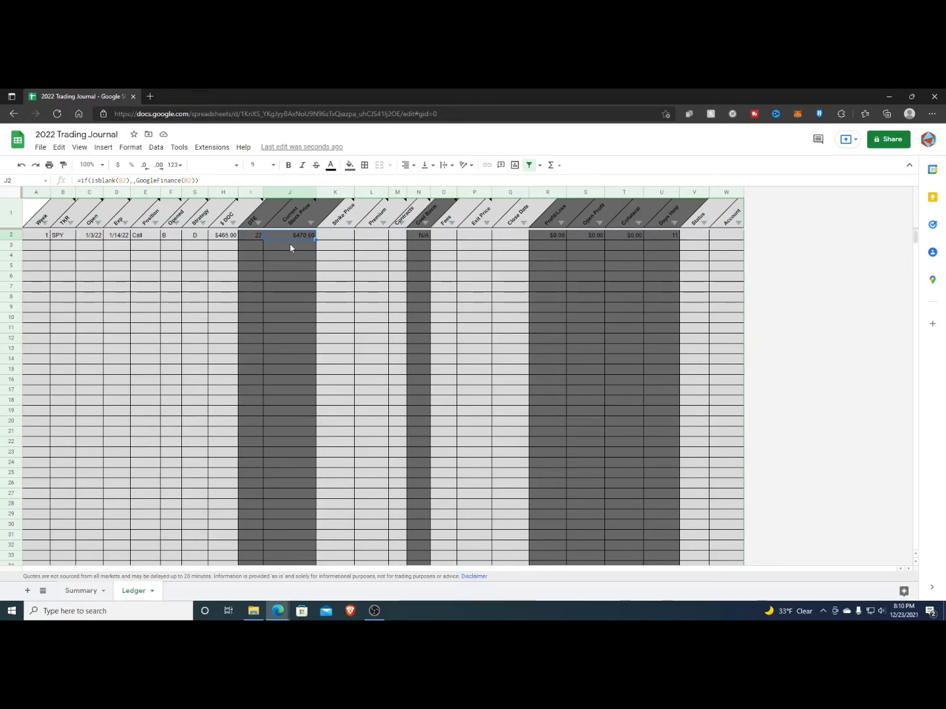
left_click(287, 265)
left_click(299, 249)
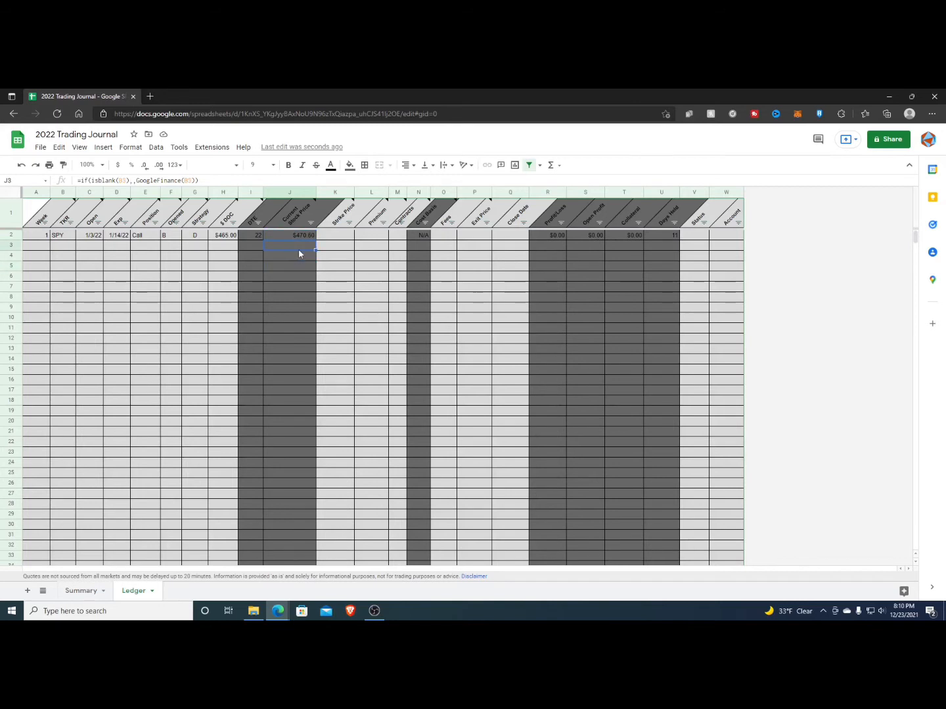
- Enter a strike price of 471 for the SPY trade
key("Up")
key("Right")
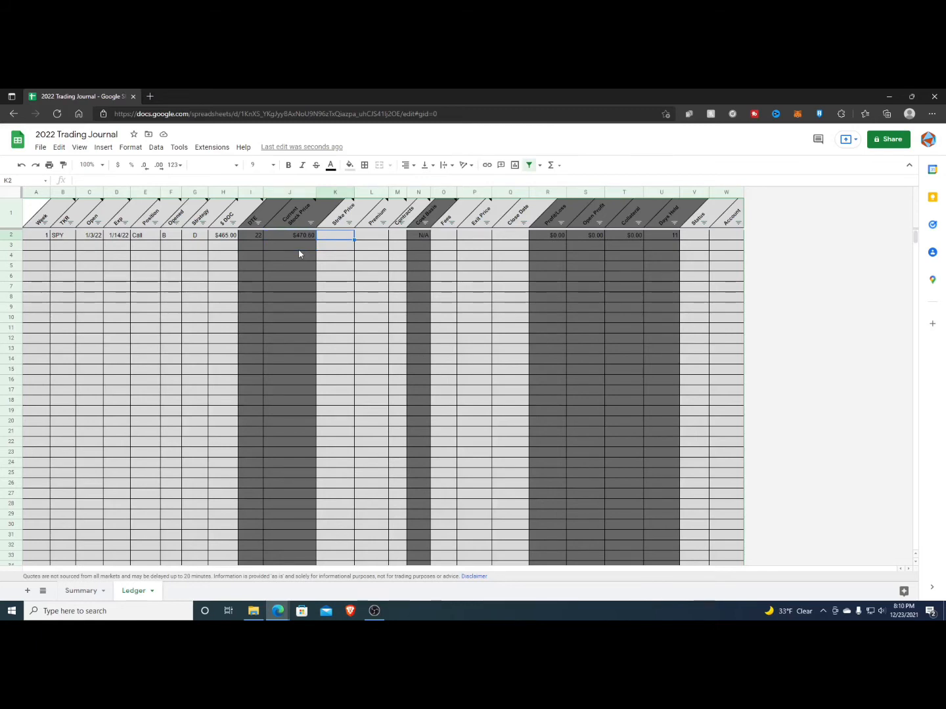
type("471")
key("Return")
key("Up")
key("Right")
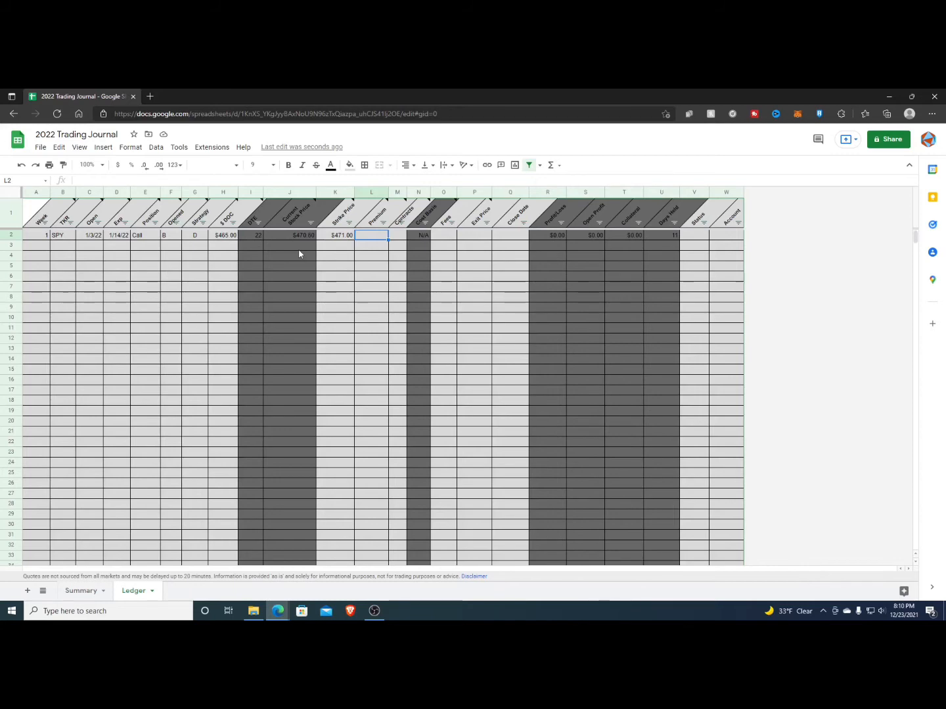
- Enter a premium of 8 and 1 contract for the SPY trade
type("8")
key("Return")
key("Up")
key("Right")
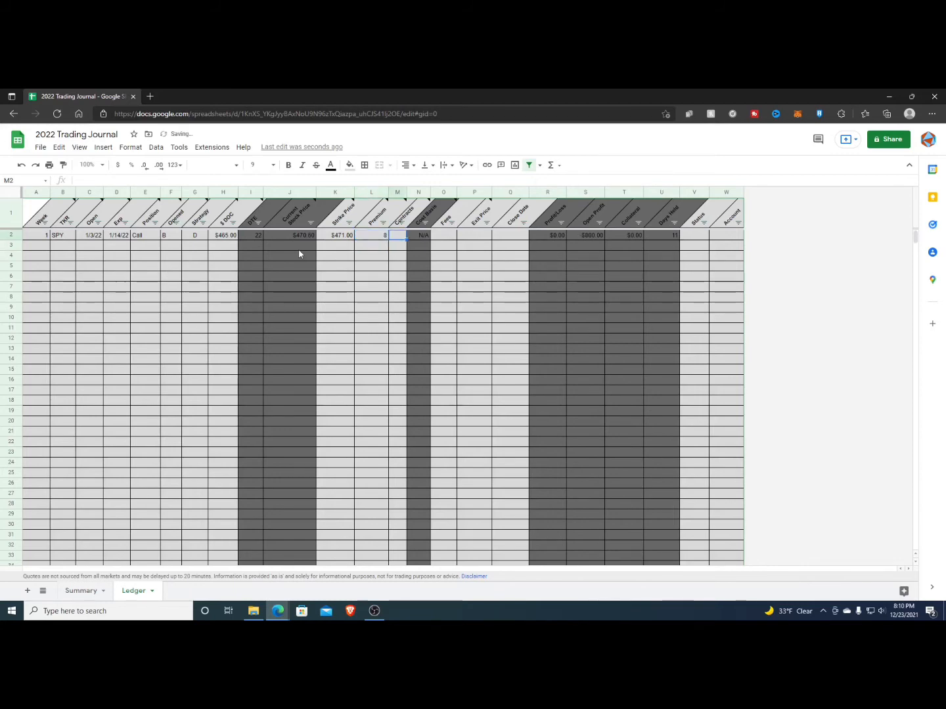
type("1")
key("Return")
key("Up")
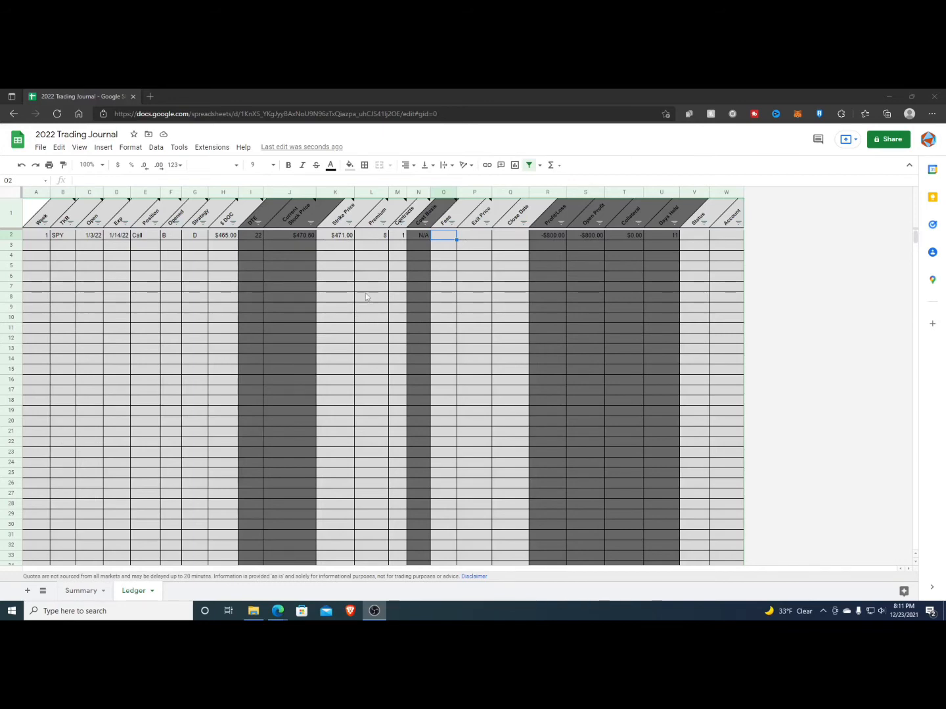
- Enter a fee of 0.65 for the SPY trade and replace it with 0
double_click(441, 241)
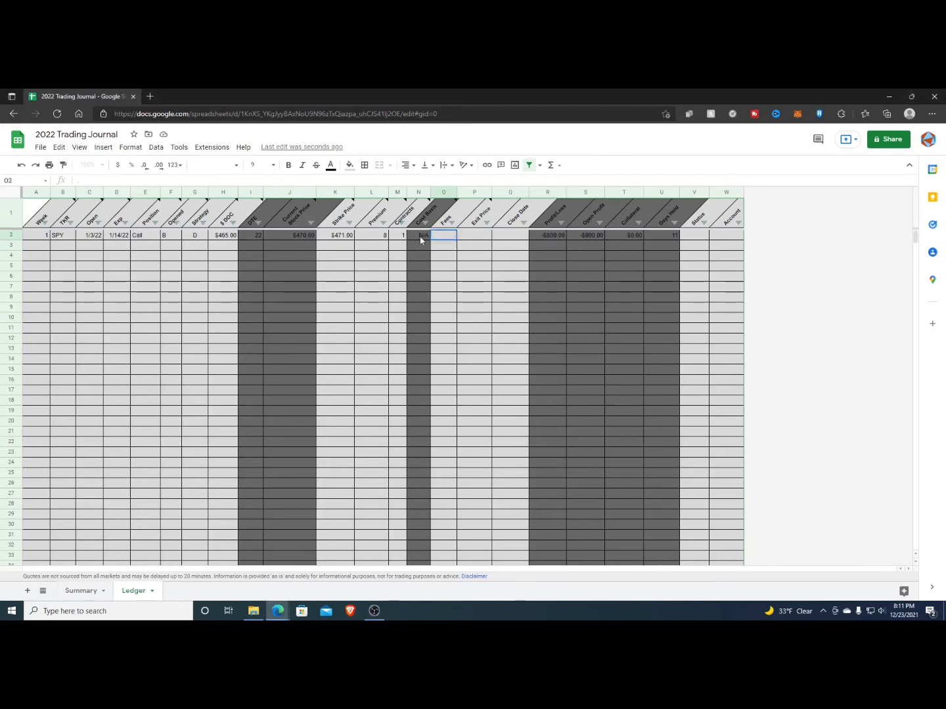
key("Return")
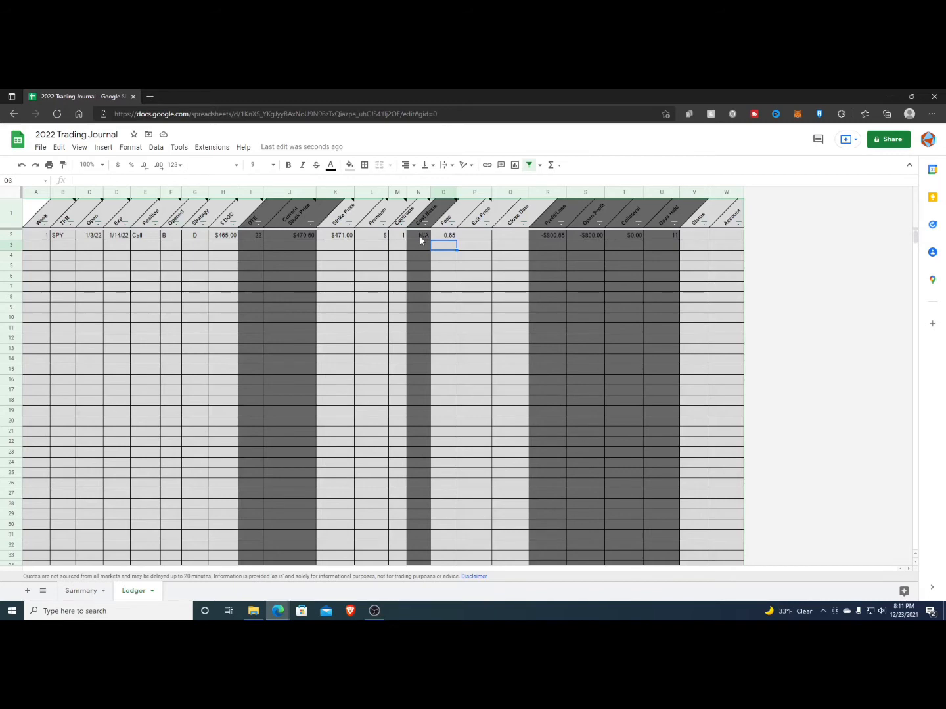
key("Up")
type("0")
key("Tab")
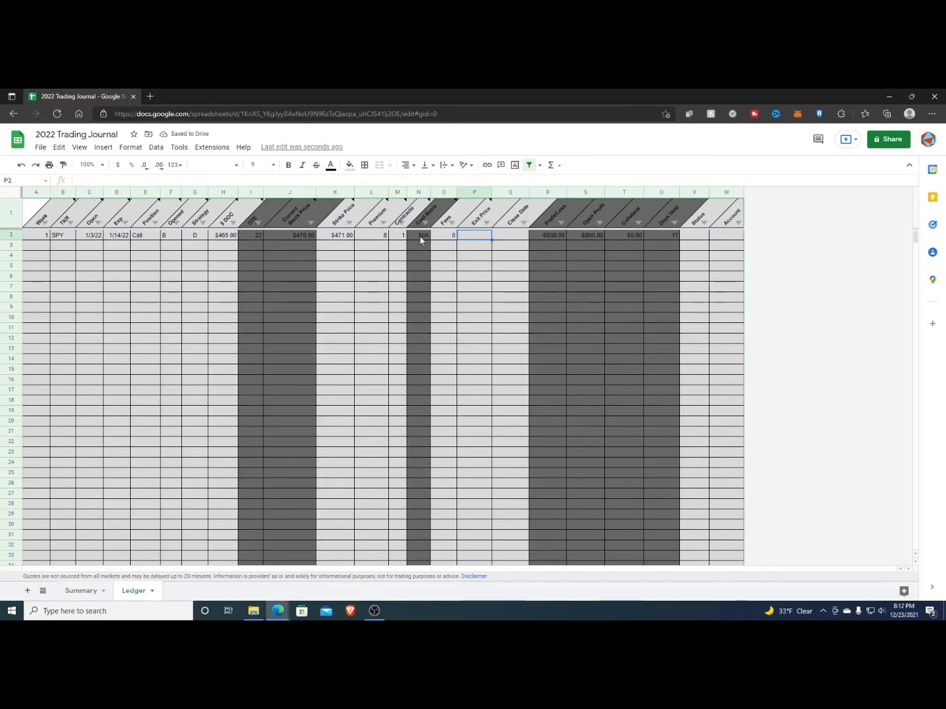
- Set the SPY trade's Status to Open and its Account to Robinhood, leaving Exit Price and Close Date empty
key("Tab")
key("Tab")
key("Tab")
key("Tab")
key("Tab")
key("Tab")
key("Tab")
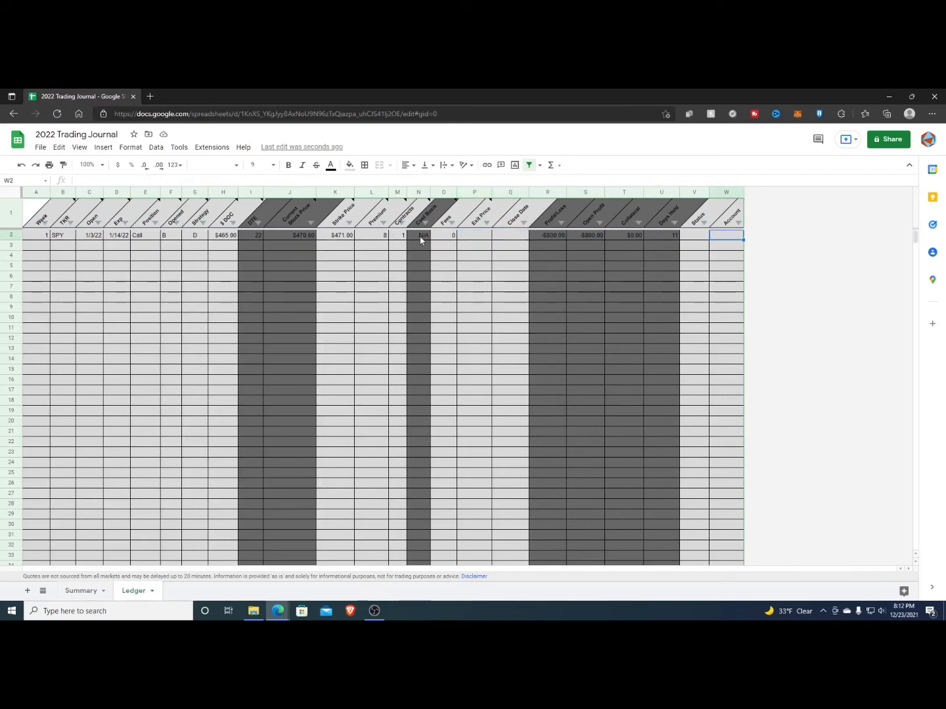
key("shift+Tab")
type("Op")
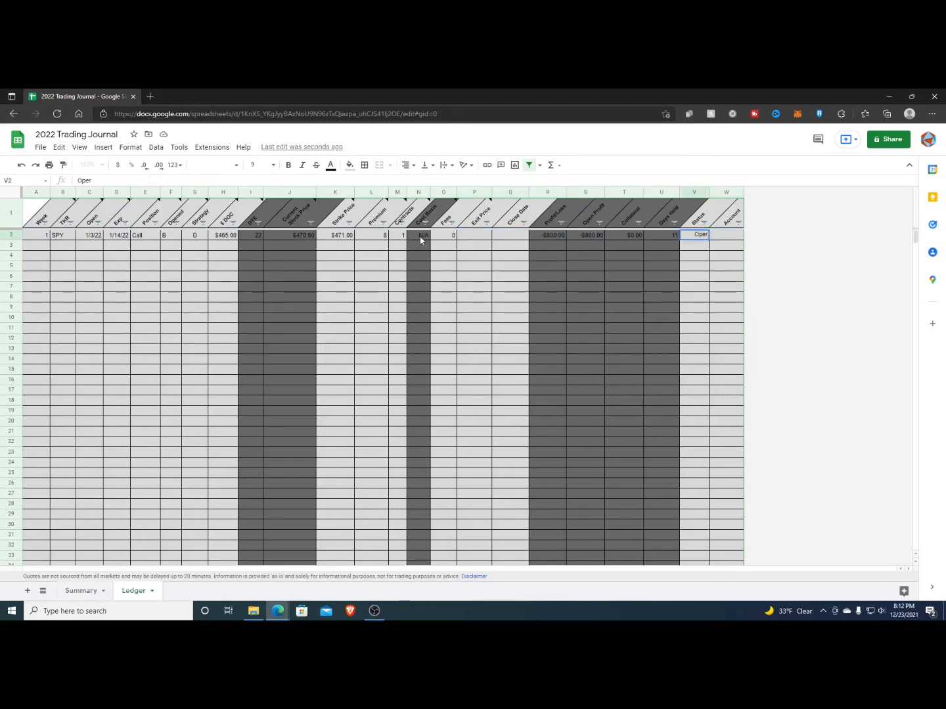
key("Tab")
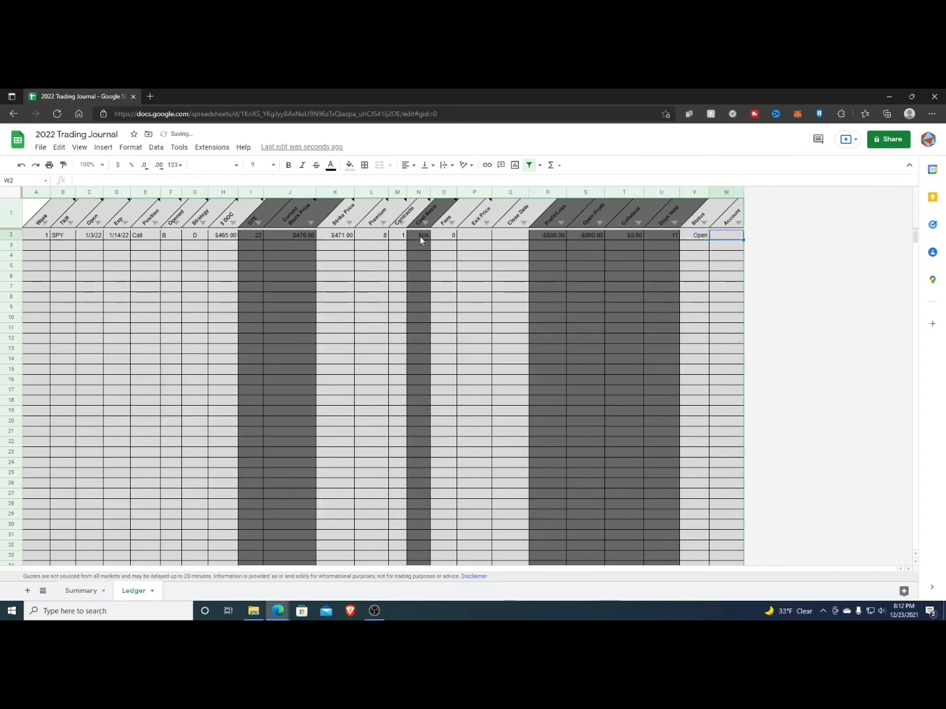
type("Robinhoodf")
key("BackSpace")
key("Return")
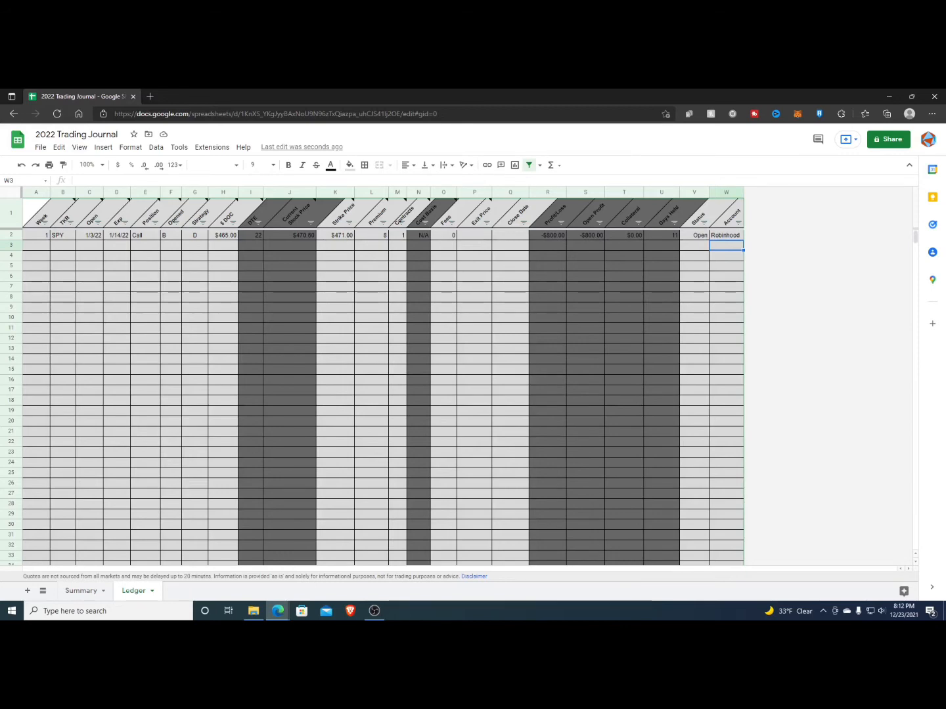
- Check the totals and Profit/Loss graph on the Summary sheet, and return to the Ledger
left_click(80, 591)
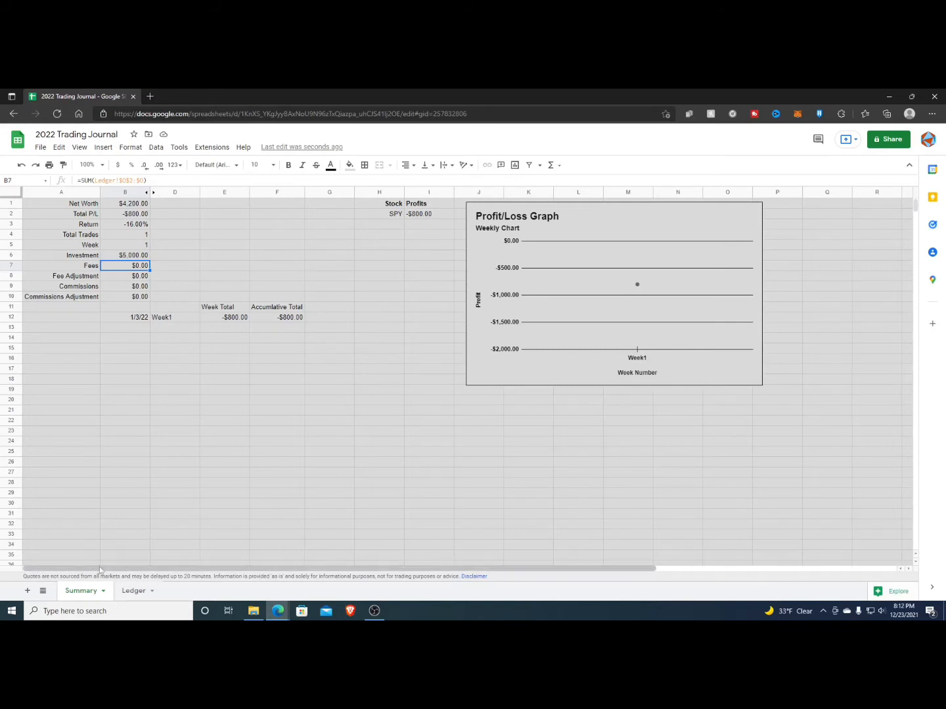
left_click(135, 592)
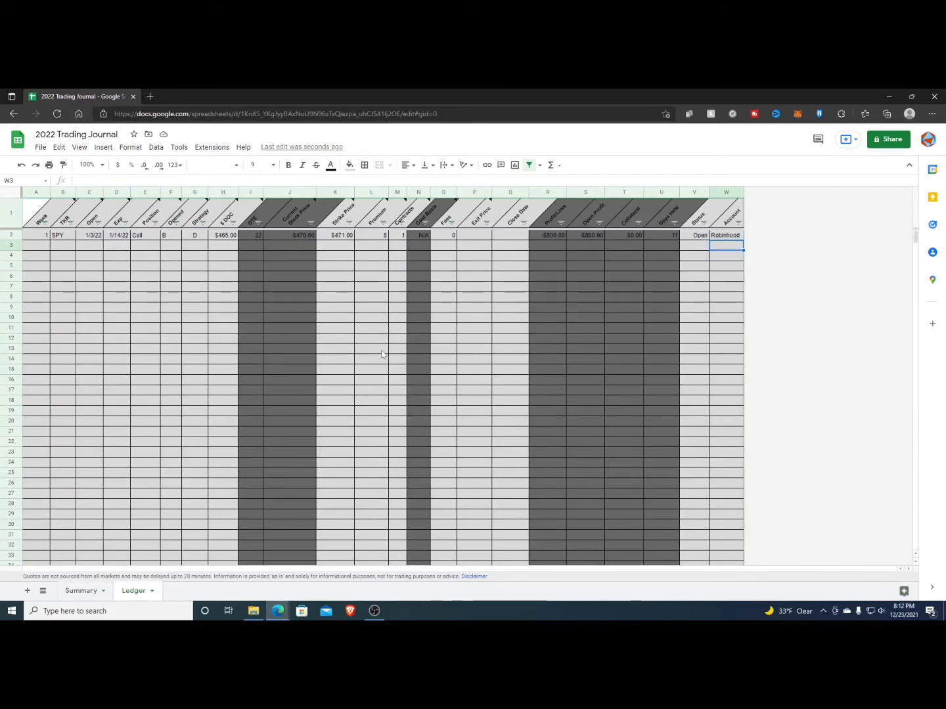
left_click(481, 246)
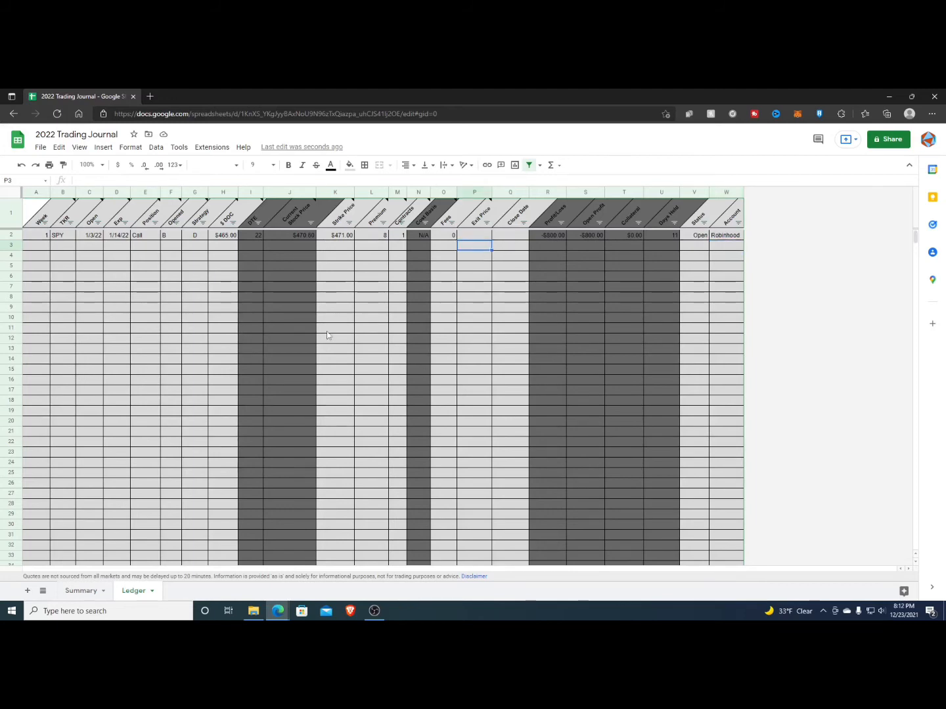
scroll(325, 334, "down", 2)
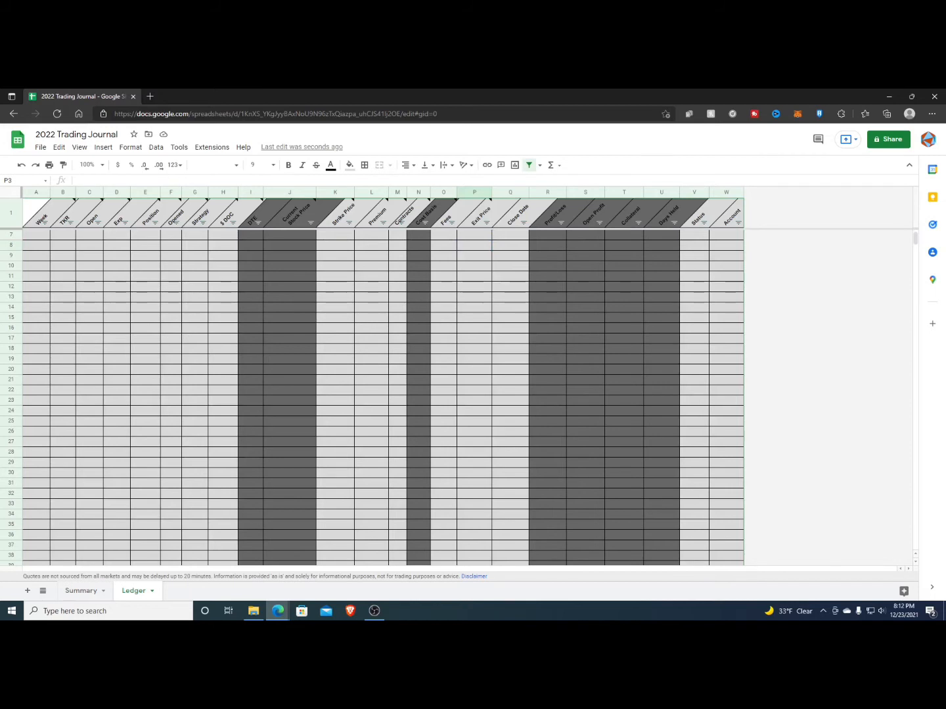
left_click(223, 307)
scroll(121, 298, "up", 2)
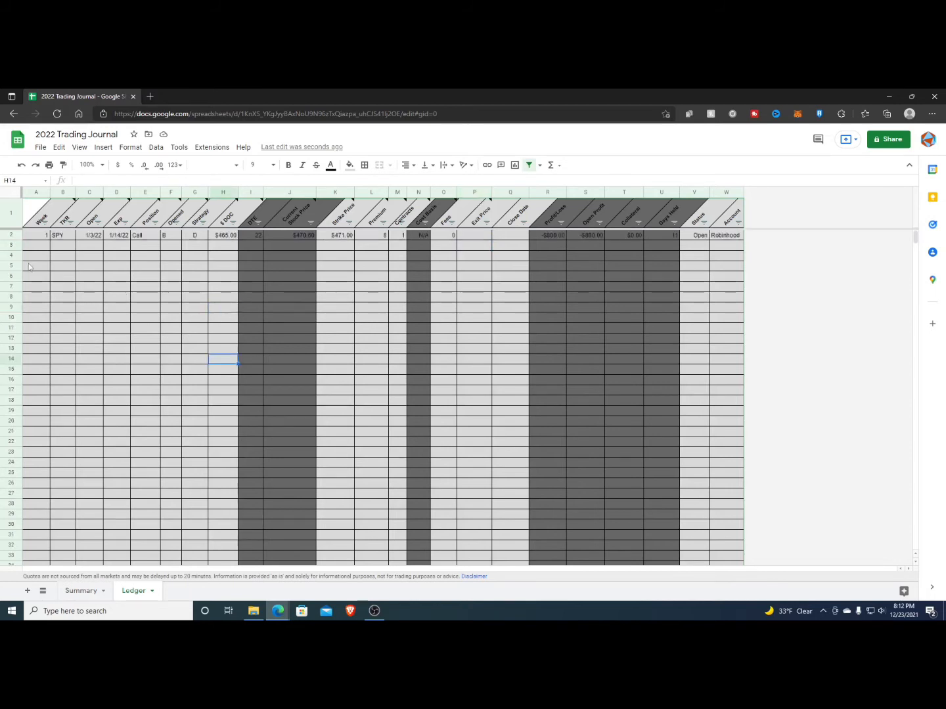
- Begin the second trade in Ledger row 3 with week 2 and ticker OPEN
left_click(37, 247)
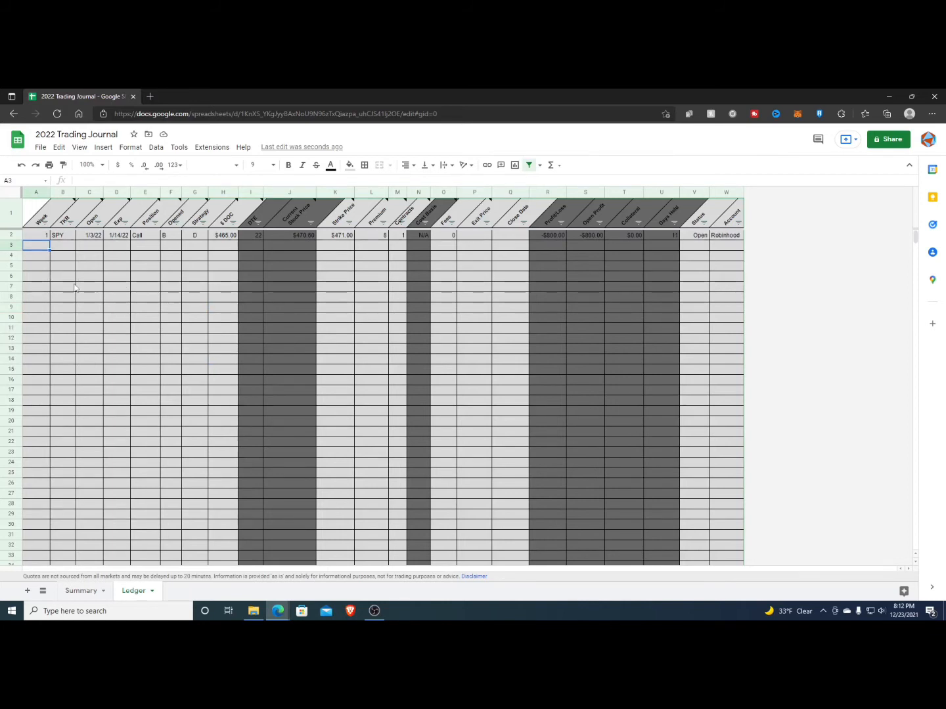
type("2")
key("Return")
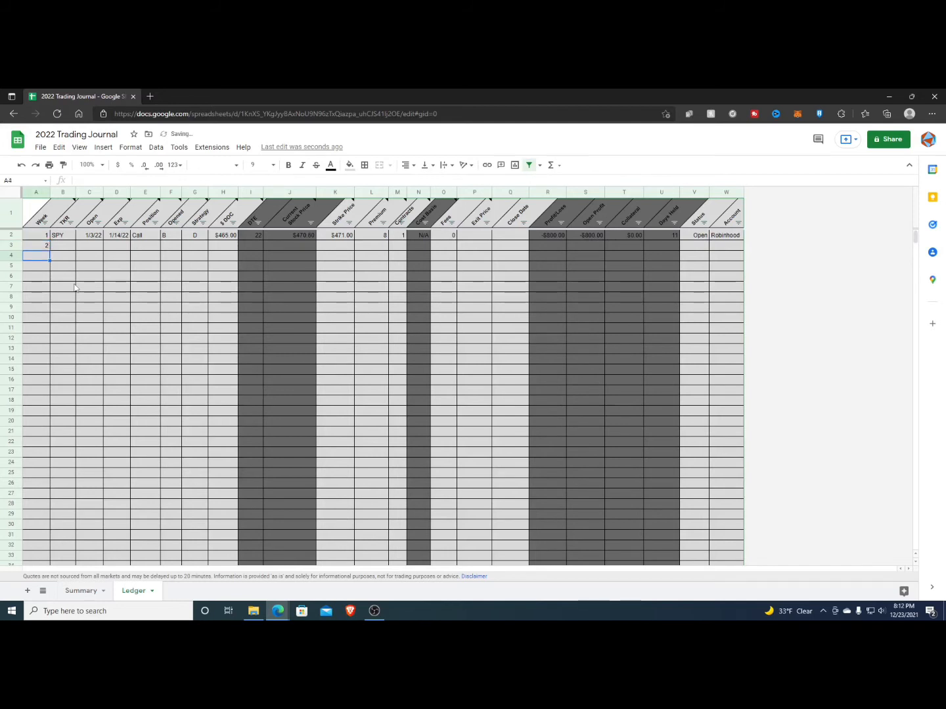
key("Right")
key("Up")
type("OPEN")
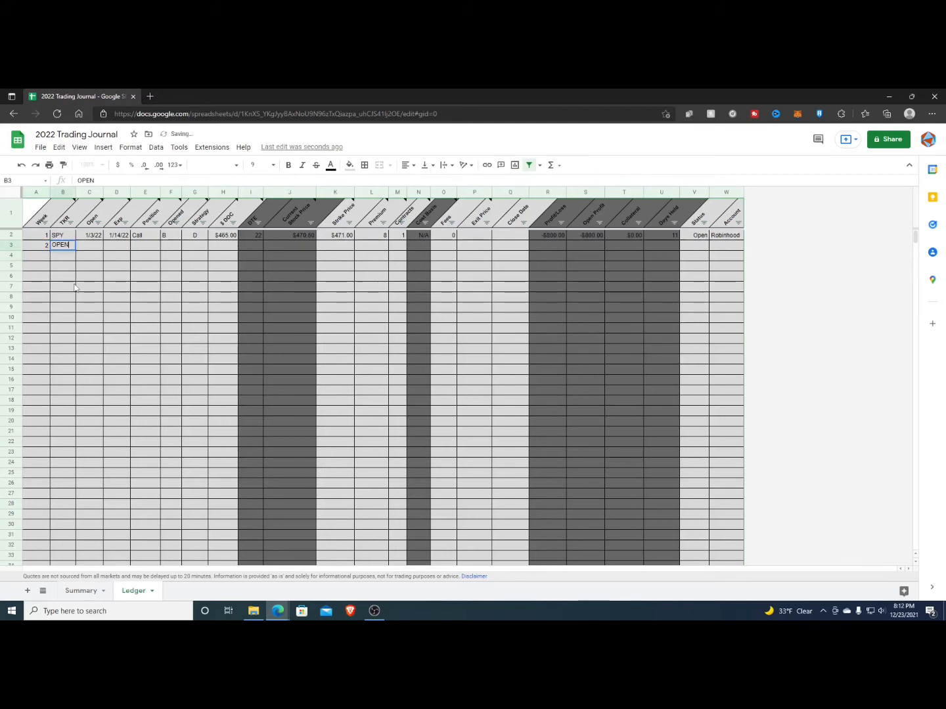
key("Return")
key("Right")
key("Up")
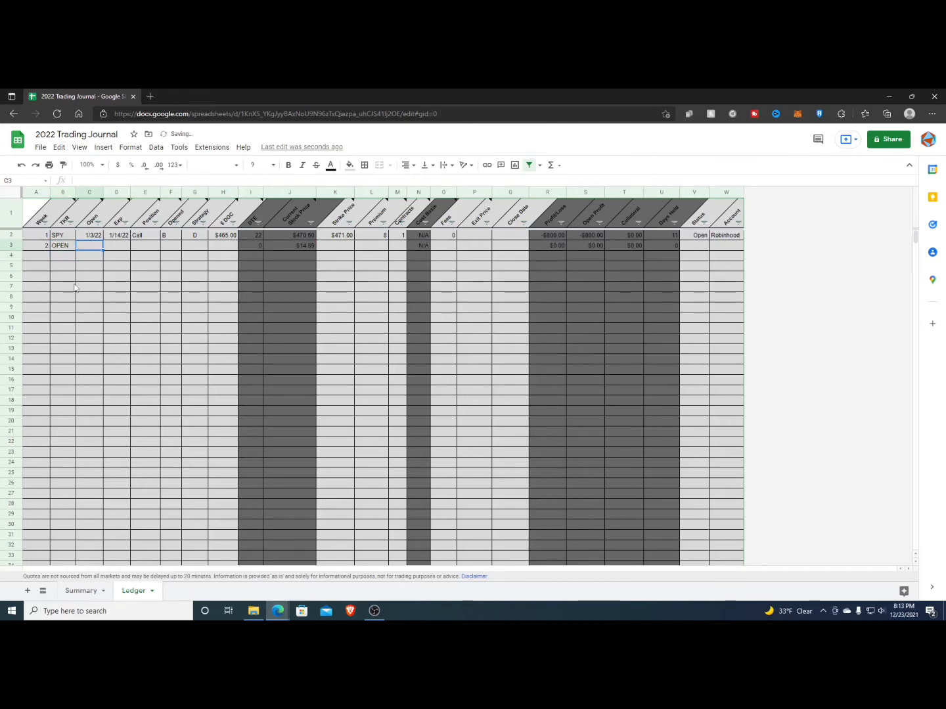
- Enter 1/12/22 as the OPEN trade's Open date and 1/14/22 as its expiration date
type("1/12/21")
key("Return")
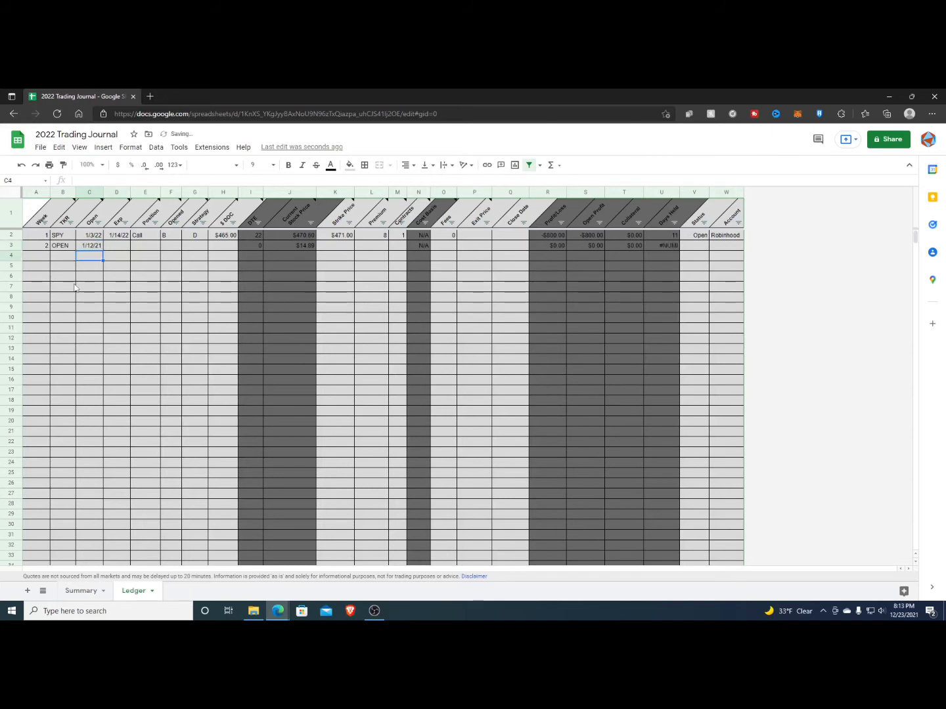
key("Up")
key("Return")
key("Tab")
type("1/14/22")
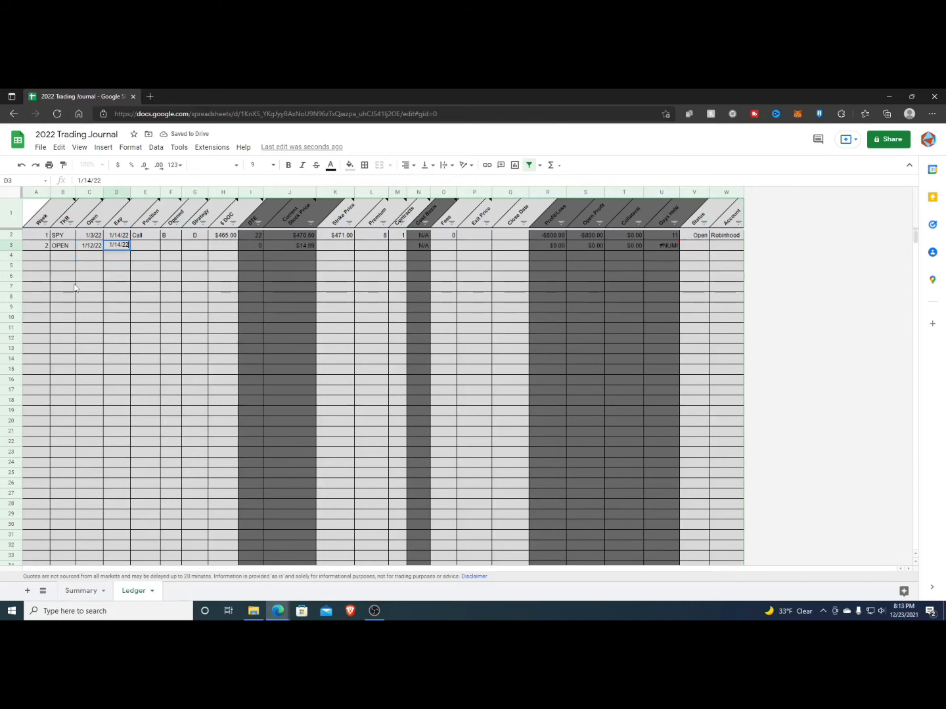
key("Return")
key("Up")
key("Right")
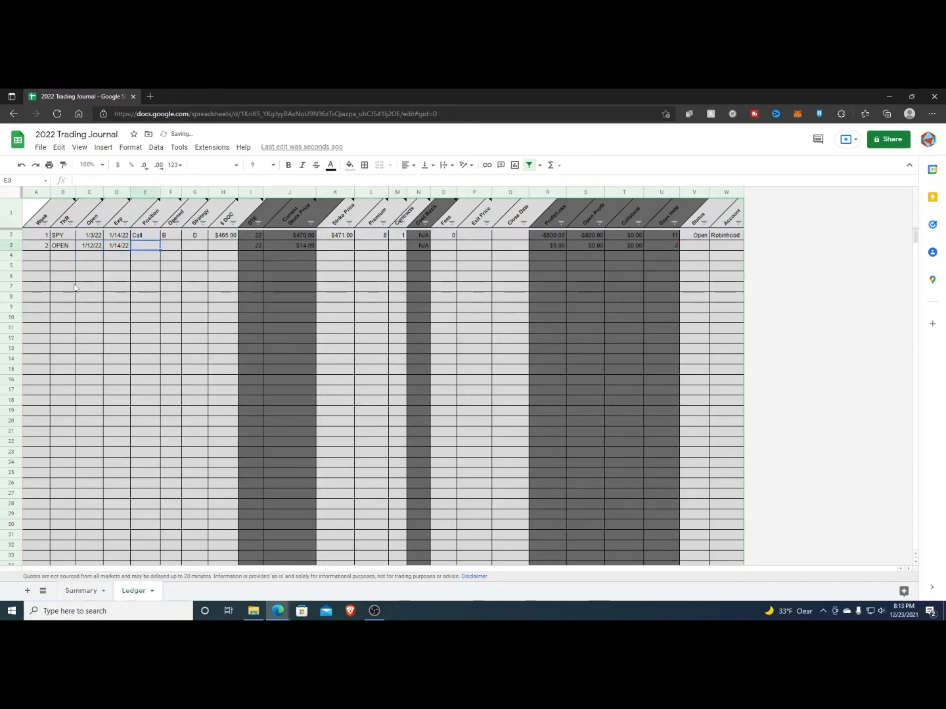
- Set the OPEN trade's Position to Put, Opened to B and Strategy to D
type("Put")
key("Return")
key("Up")
key("Right")
type("B")
key("Return")
key("Right")
key("Up")
type("D")
key("Return")
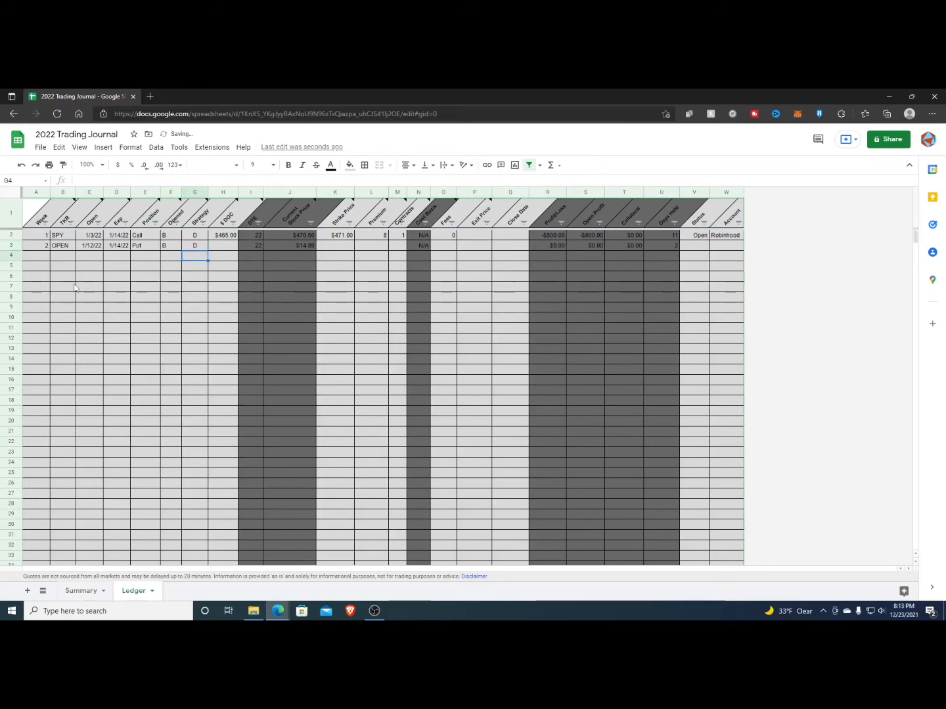
- Enter 13.5 as the OPEN trade's $ DOC value and 12 as its Strike Price
key("Up")
key("Right")
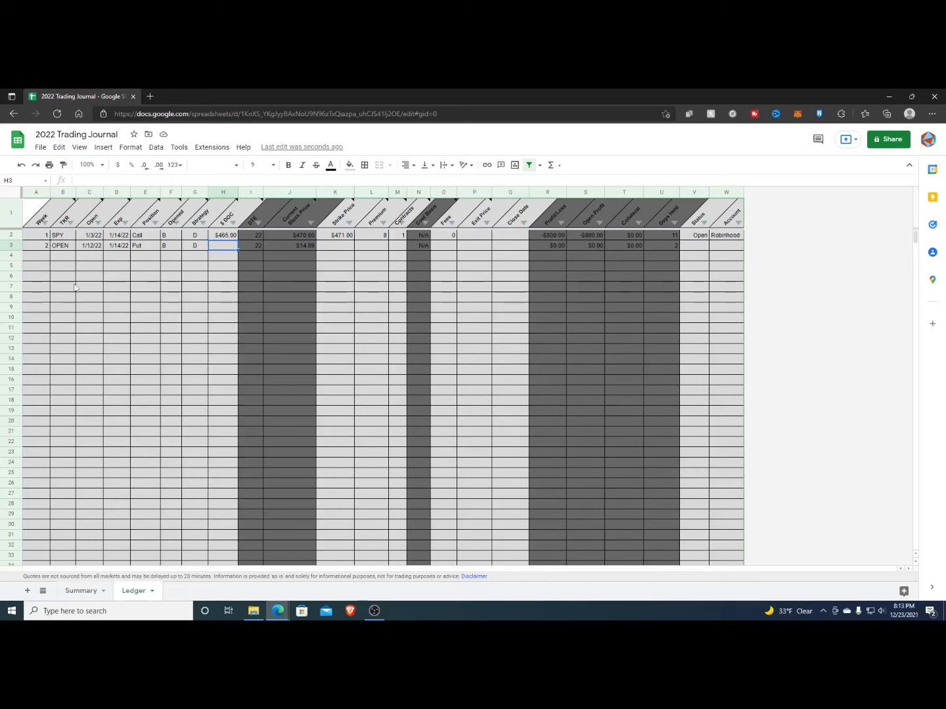
type("13.5")
key("Return")
key("Up")
key("Right")
key("Right")
key("Right")
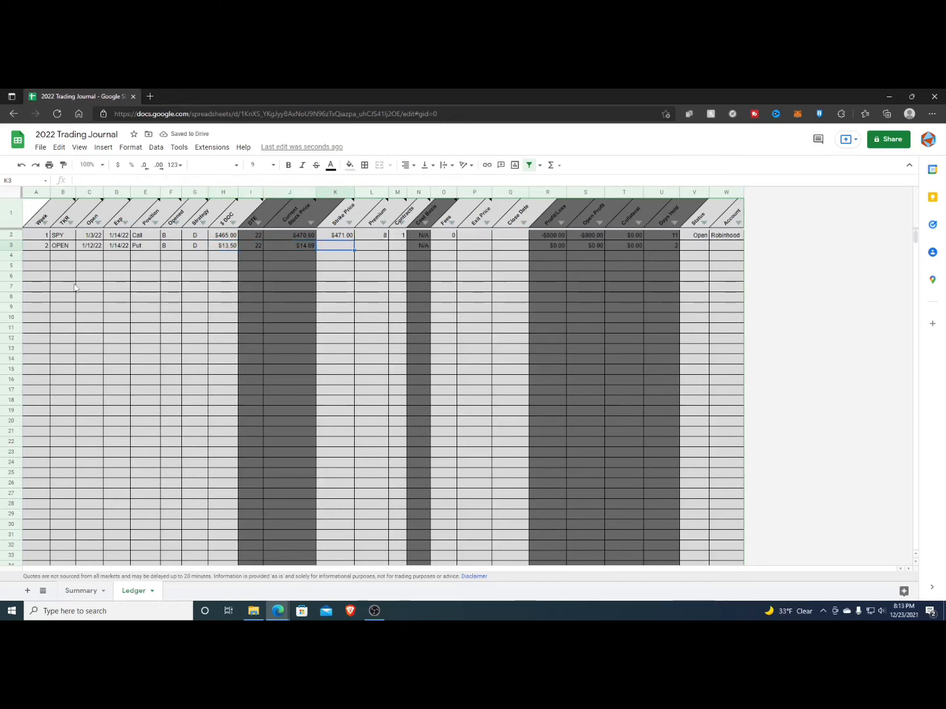
type("12")
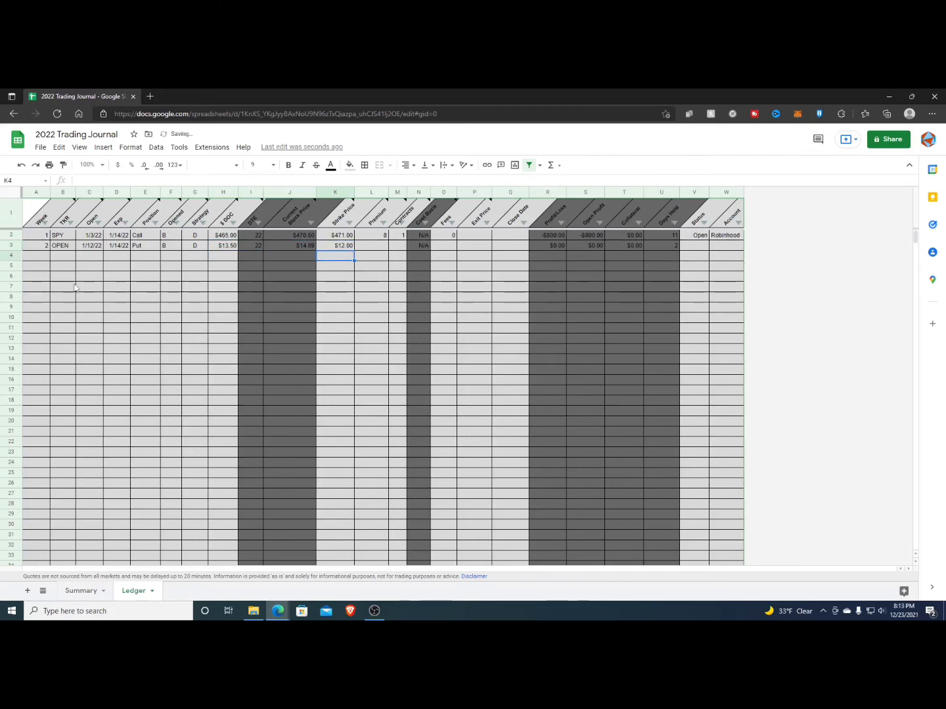
key("Tab")
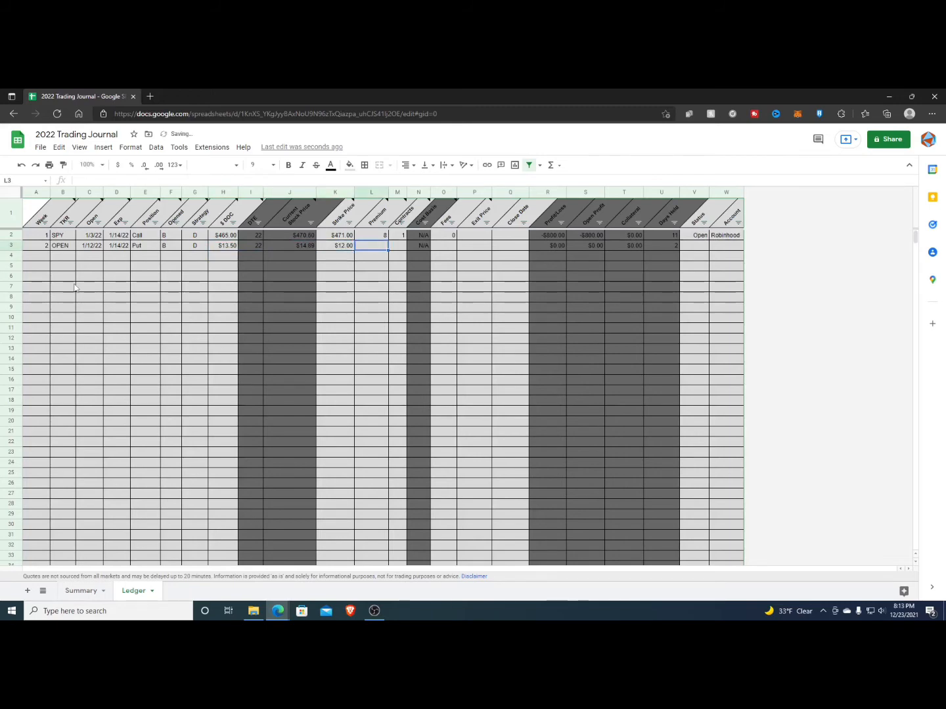
- Enter a premium of 0.78, 1 contract and a fee of 0 for the OPEN trade
type(".78")
key("Return")
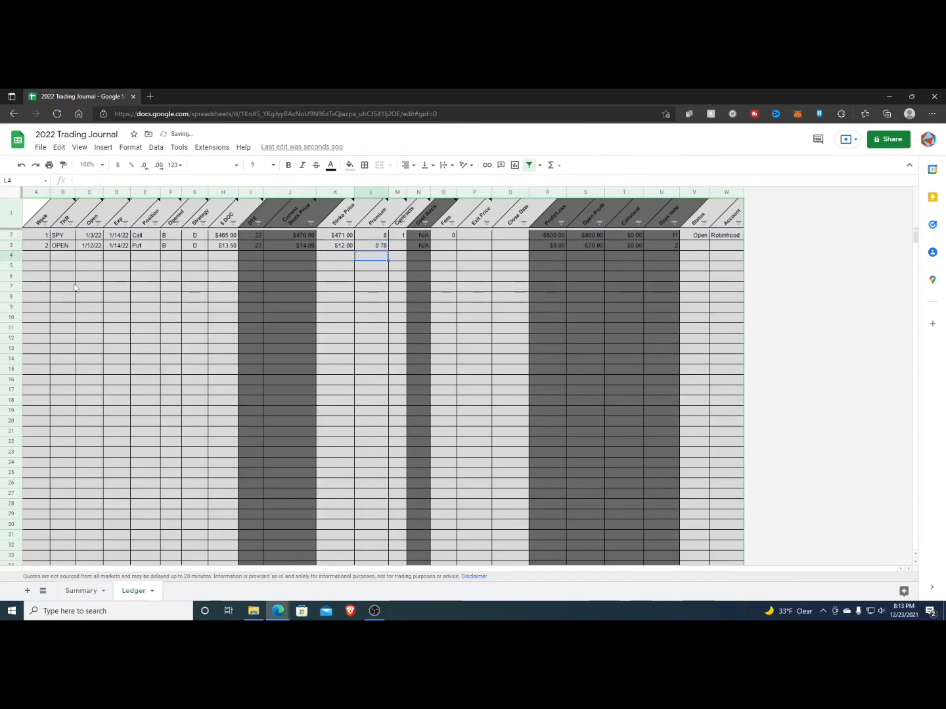
key("Up")
key("Right")
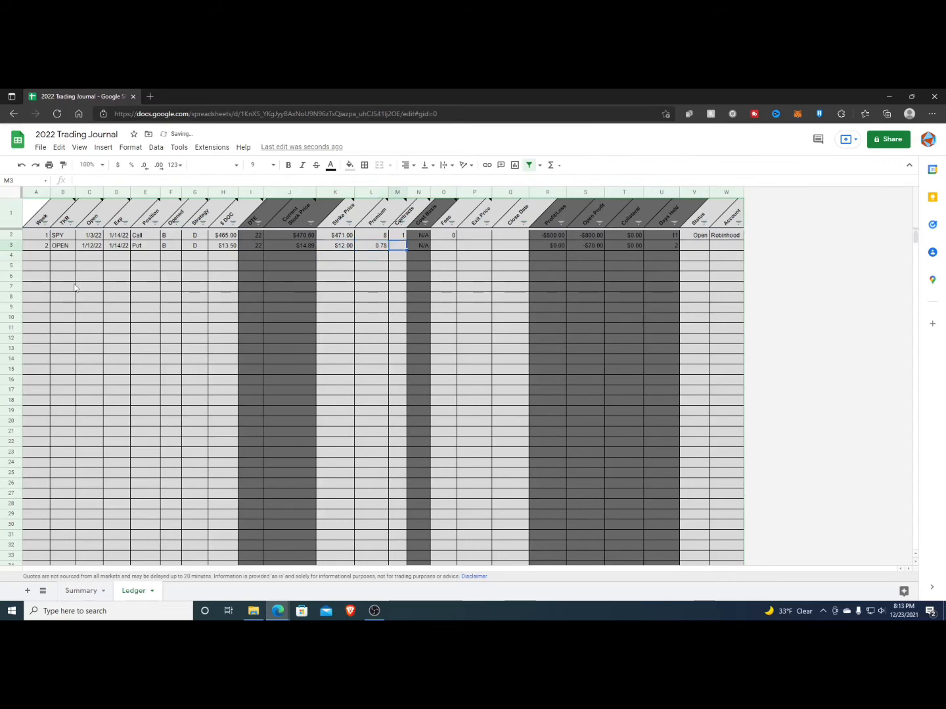
type("1")
key("Return")
key("Up")
key("Right")
key("Right")
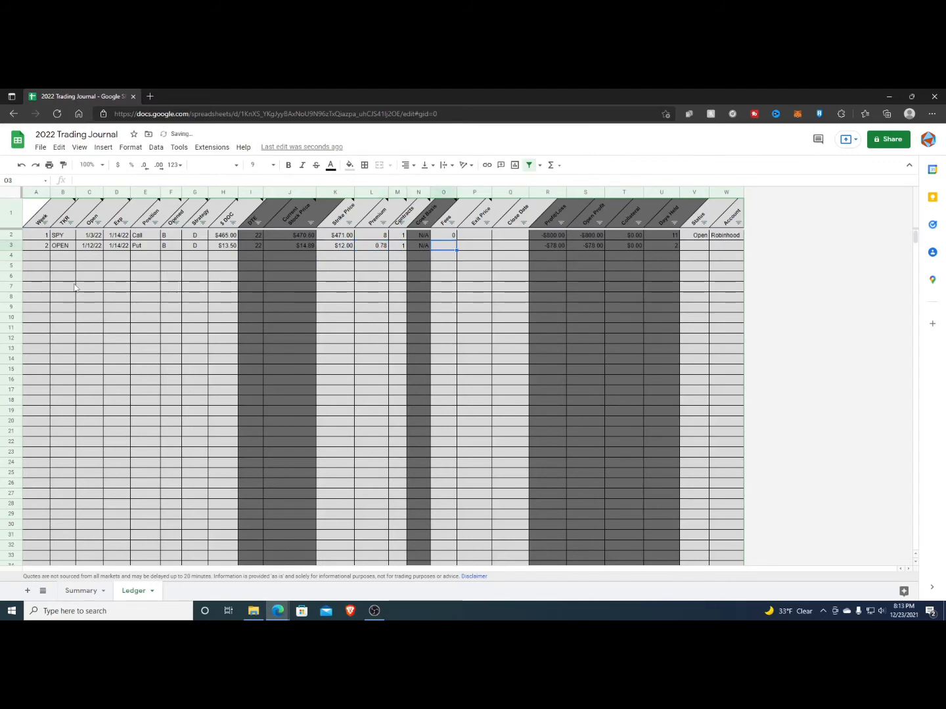
type("0")
key("Return")
- Copy the SPY trade's Status and Account entries, Open and Robinhood, to the OPEN trade in row 3
key("Up")
key("Right")
key("Right")
key("Right")
key("Right")
key("Right")
key("Right")
key("Right")
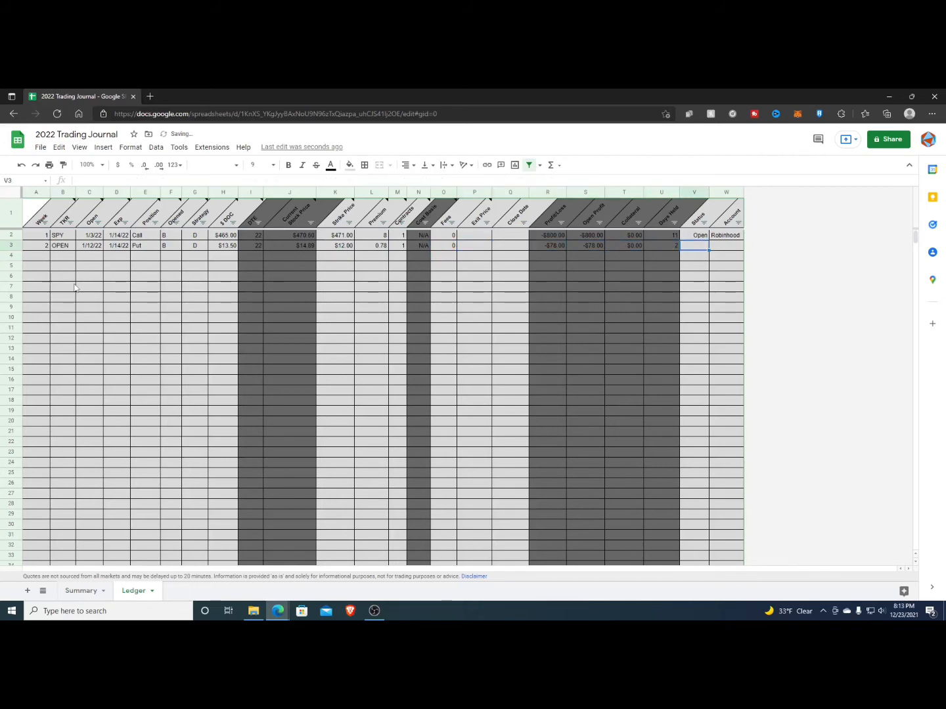
key("Up")
key("shift+Right")
key("ctrl+c")
key("Down")
key("ctrl+v")
key("Left")
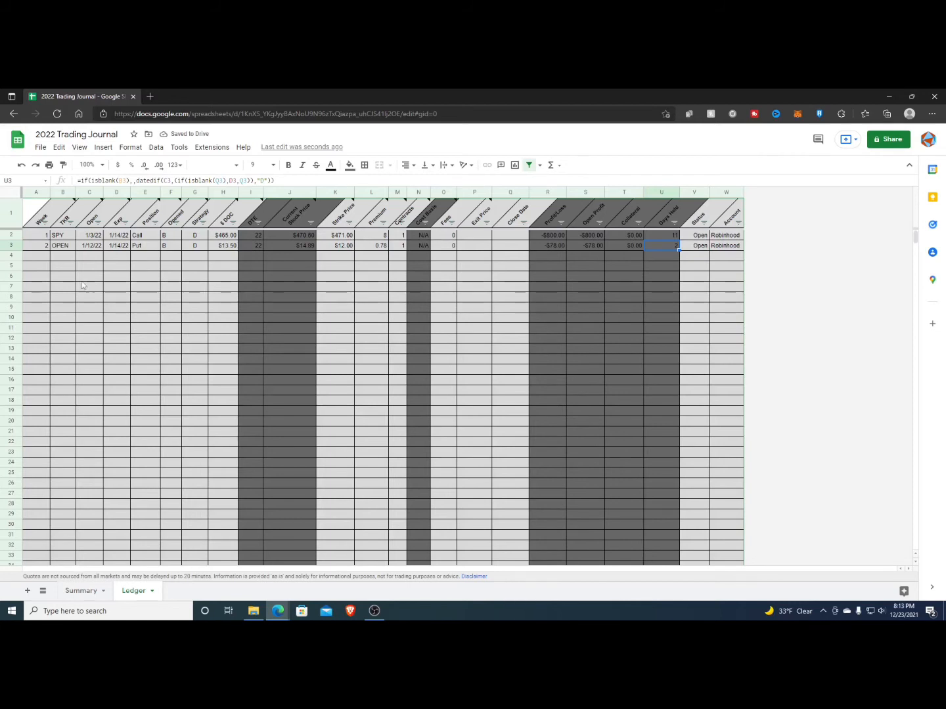
- Enter an Exit Price of 14 and a Close Date of 1/14/22 for the SPY trade
left_click(486, 245)
key("Up")
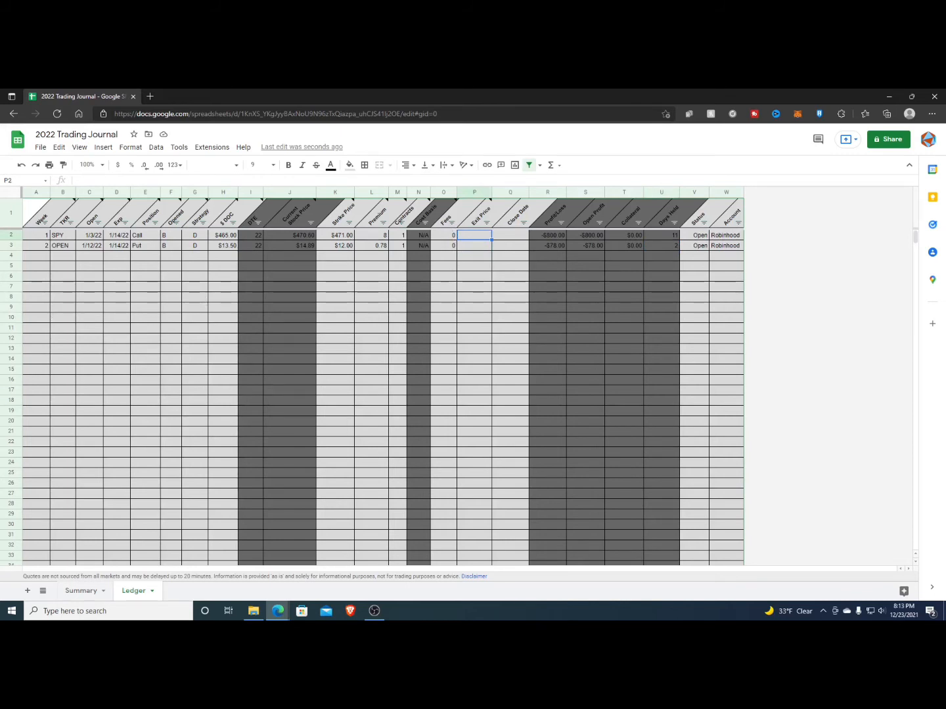
key("alt+Tab")
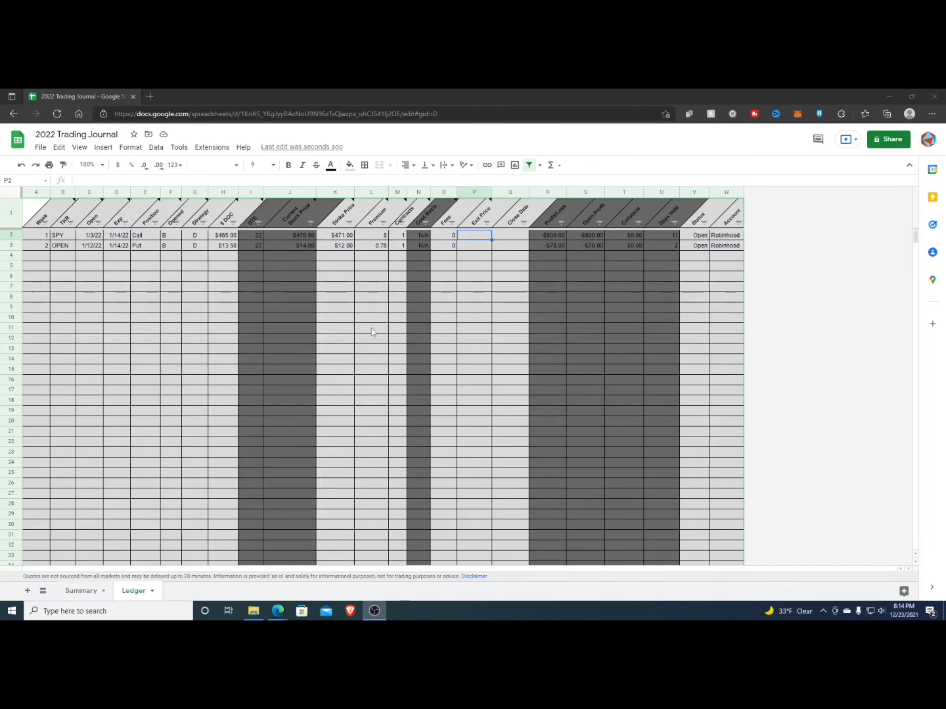
left_click(465, 238)
type("14")
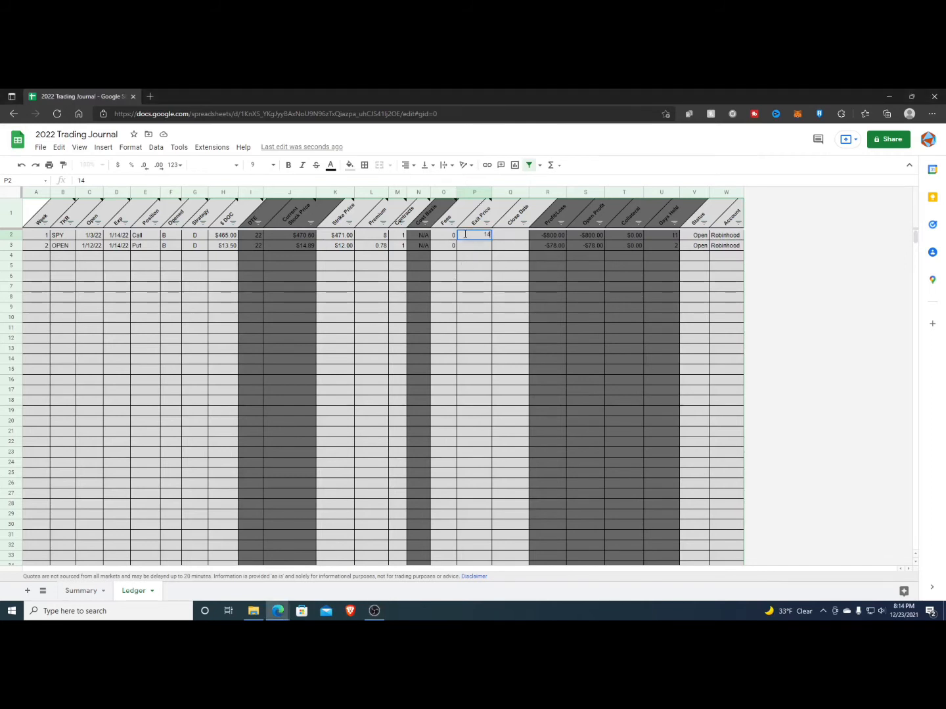
key("Tab")
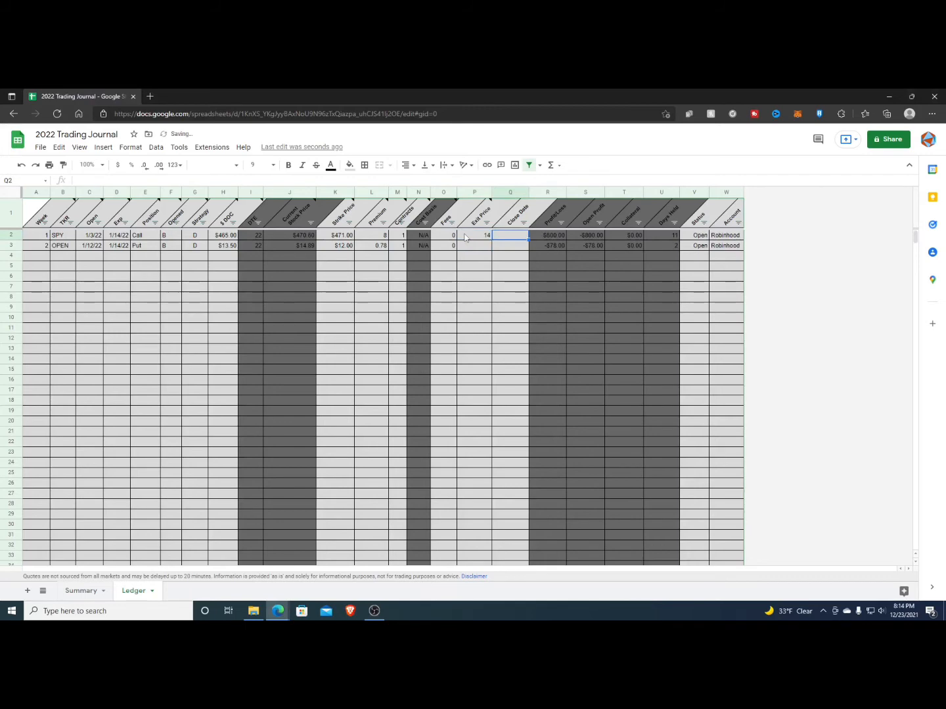
type("1/14/22")
key("Return")
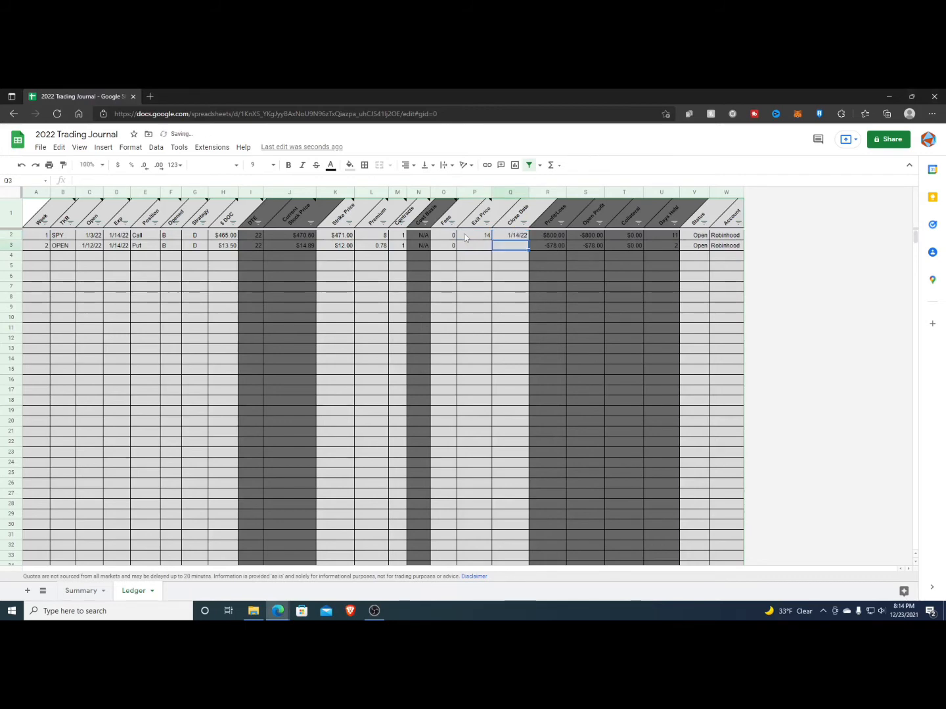
- Enter an Exit Price of 0.38 and a Close Date of 1/14/22 for the OPEN trade
key("Left")
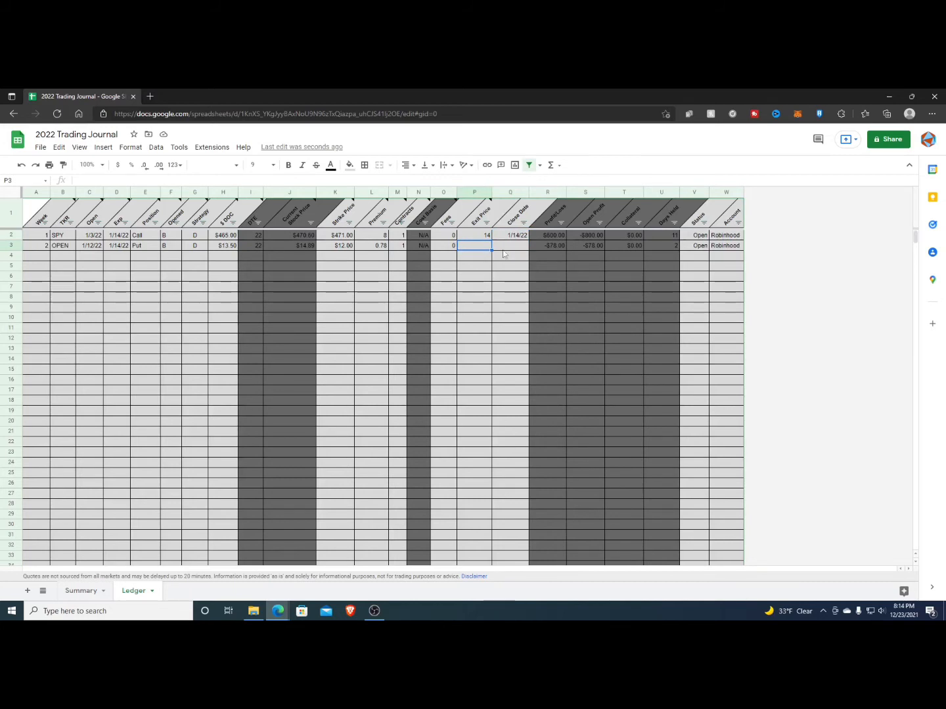
type("0.38")
key("Return")
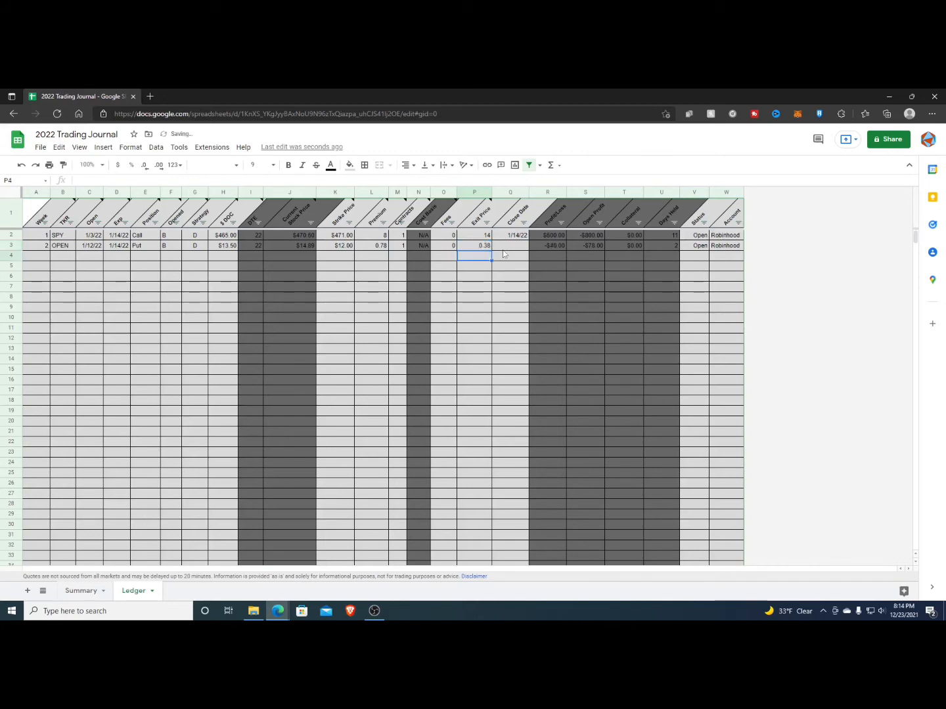
left_click(503, 249)
type("1/14/22")
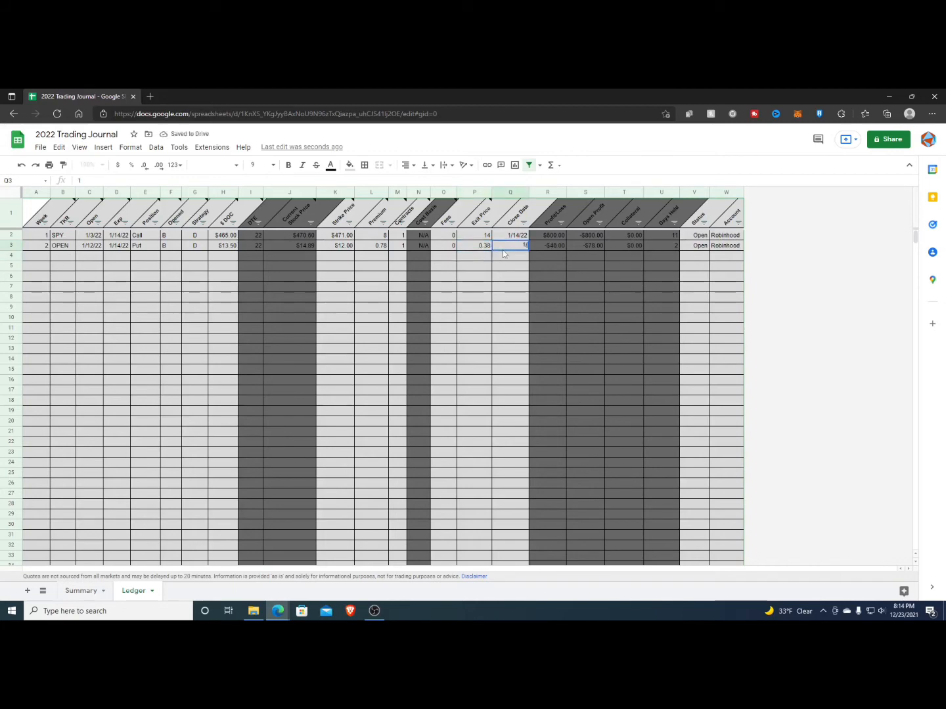
key("Return")
- Change the Status of both the SPY and OPEN trades to Closed
key("Up")
key("Right")
key("Right")
key("Right")
key("Right")
key("Right")
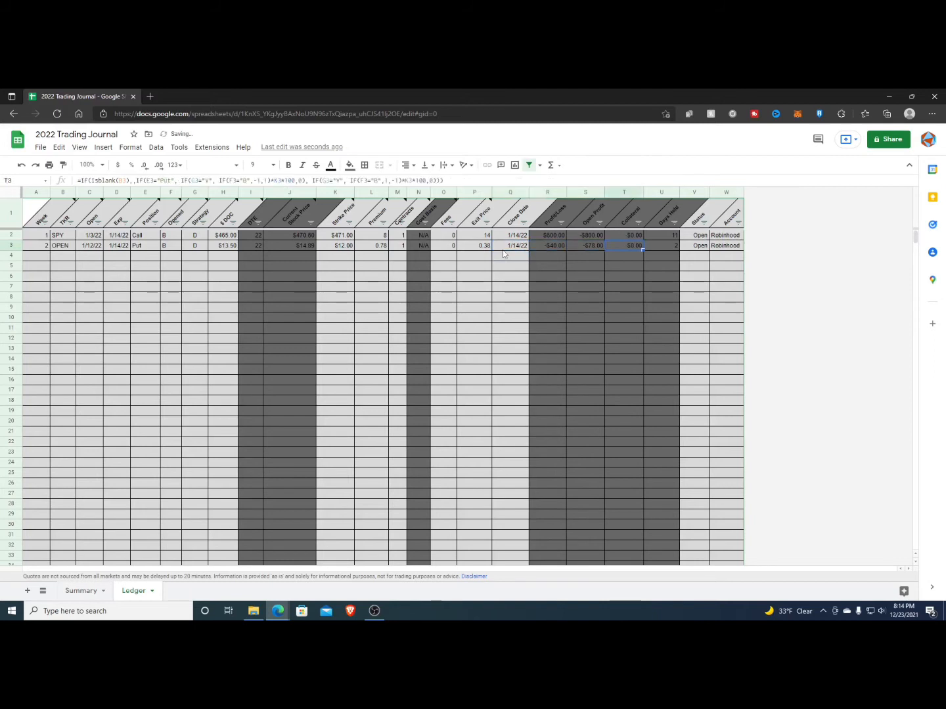
key("Up")
type("Closed")
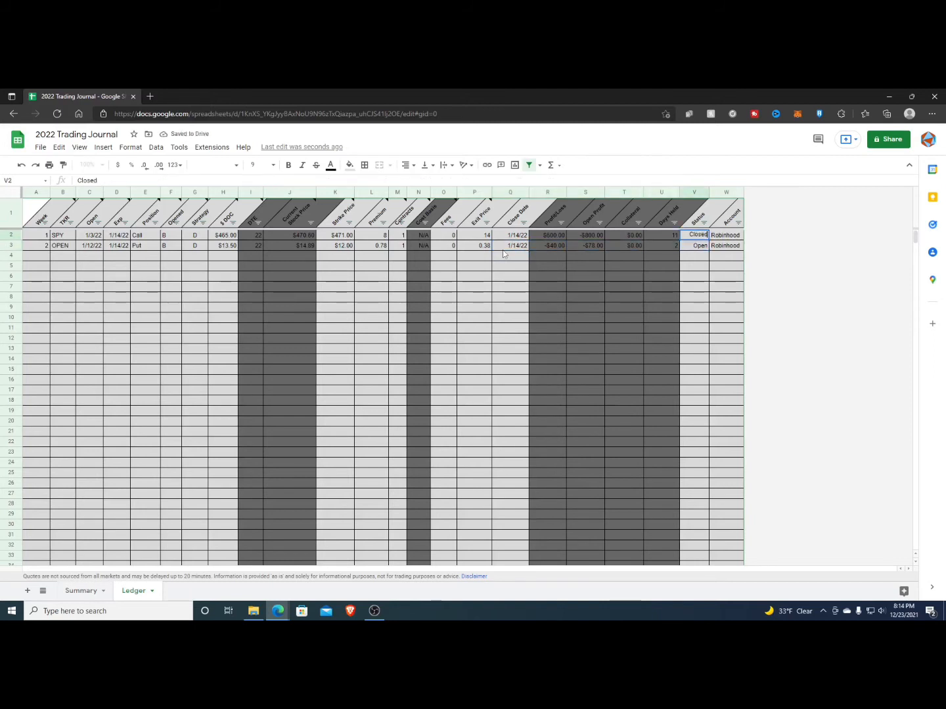
key("Return")
type("Closed")
key("Return")
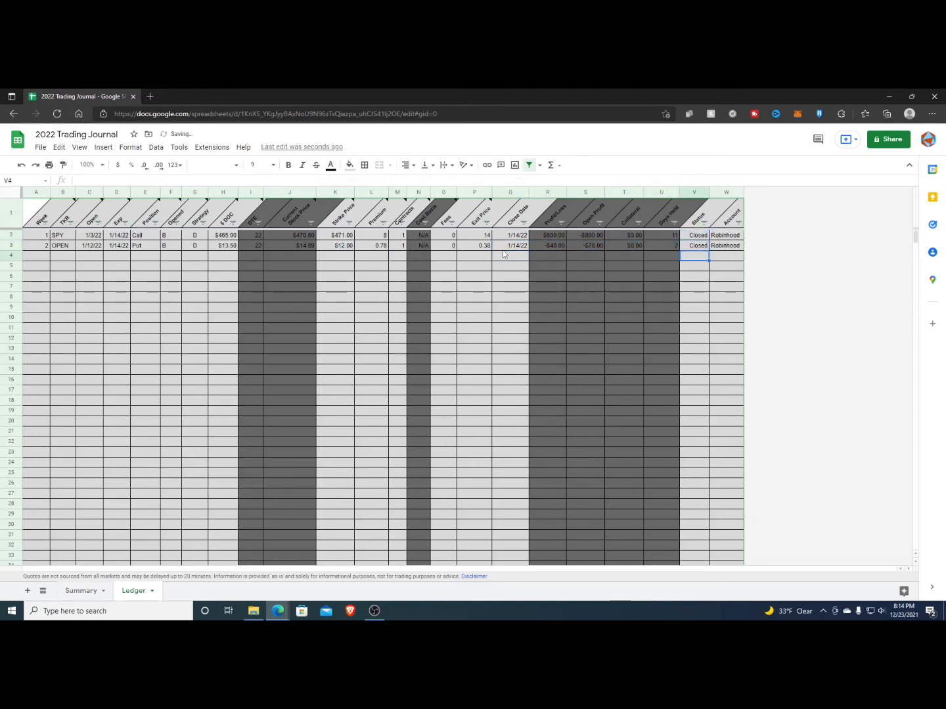
- Check each closed trade's Profit/Loss in the Ledger, and the weekly totals, stock profits and graph on the Summary sheet
left_click(547, 237)
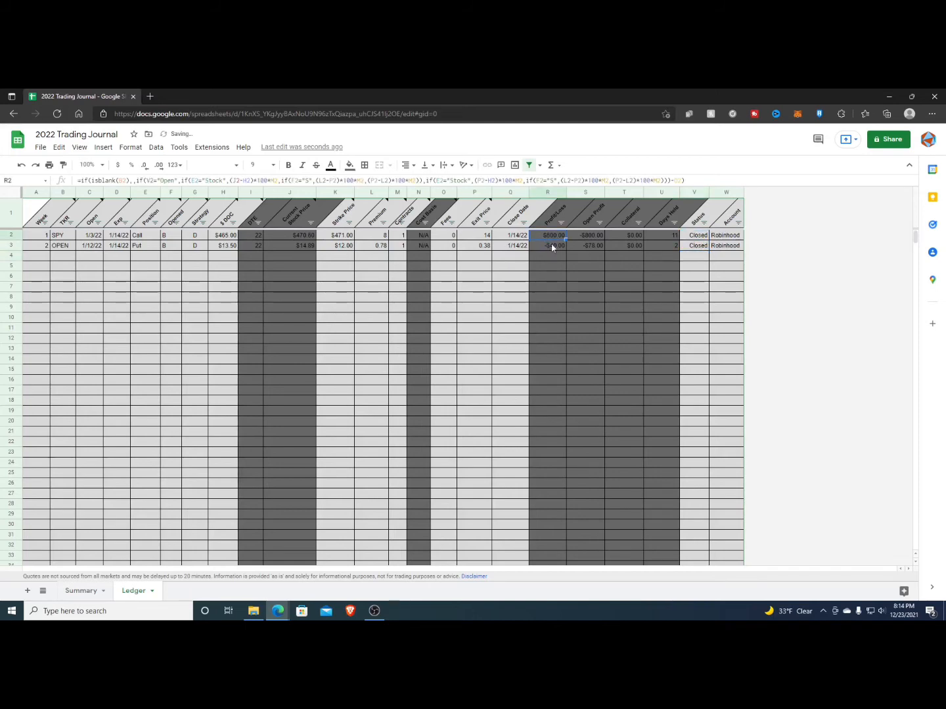
left_click(558, 248)
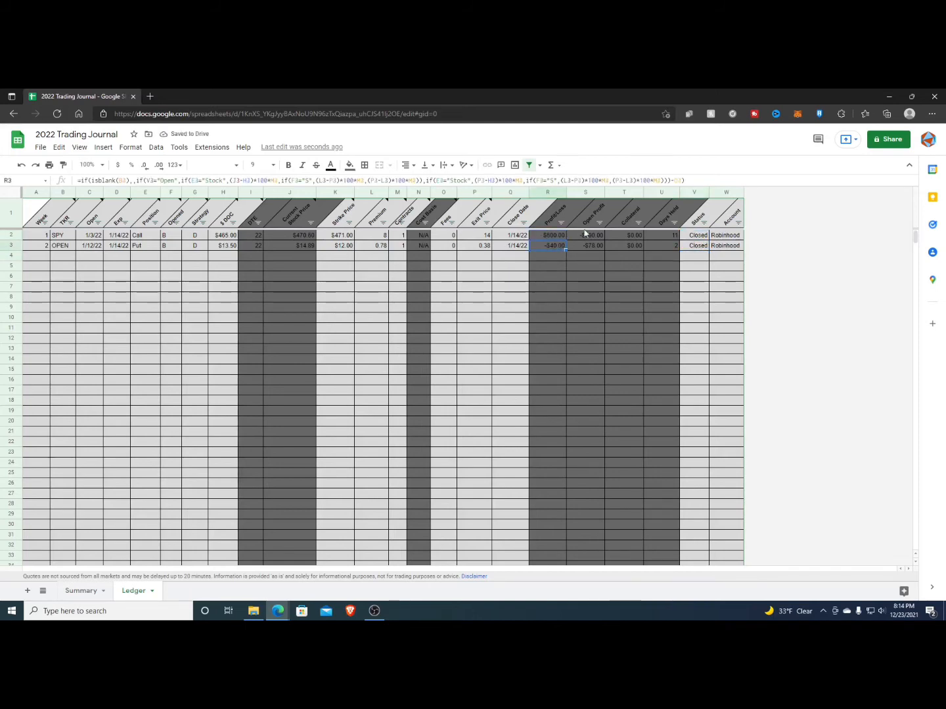
left_click(81, 591)
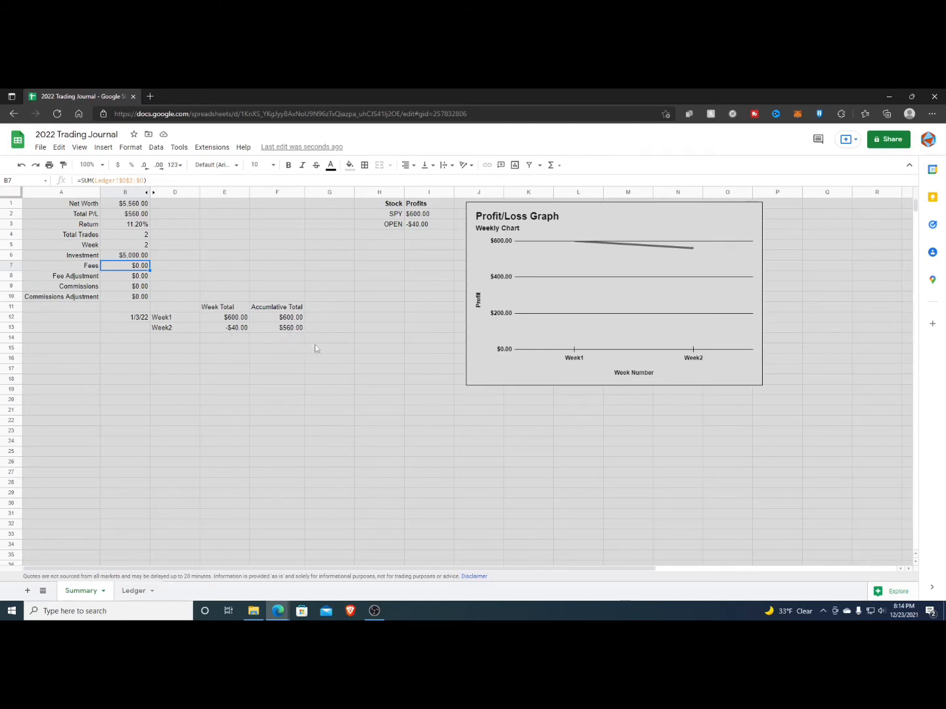
left_click(408, 296)
left_click_drag(394, 218, 420, 225)
left_click(426, 263)
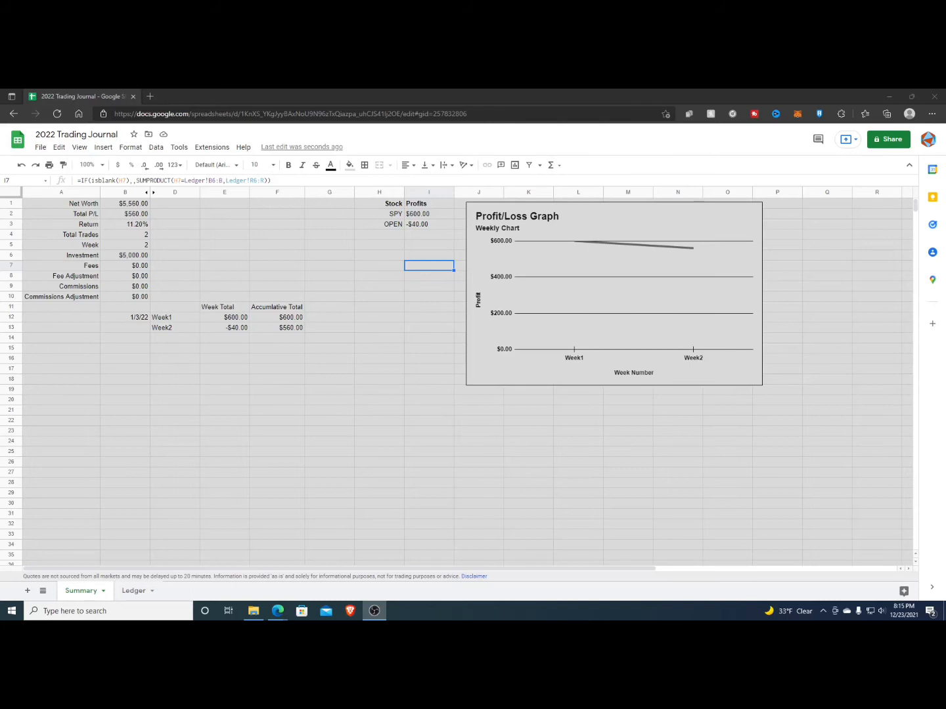
- Return to the Ledger and enter week 3 for two new trades in rows 4 and 5
left_click(134, 590)
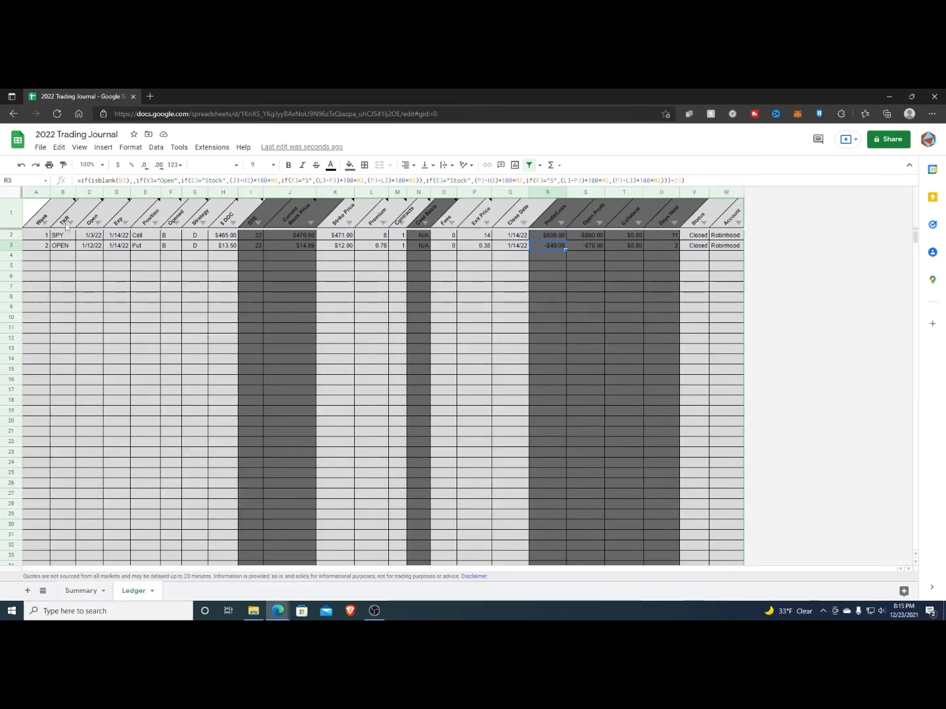
left_click(40, 258)
type("3")
key("Return")
type("3")
key("Return")
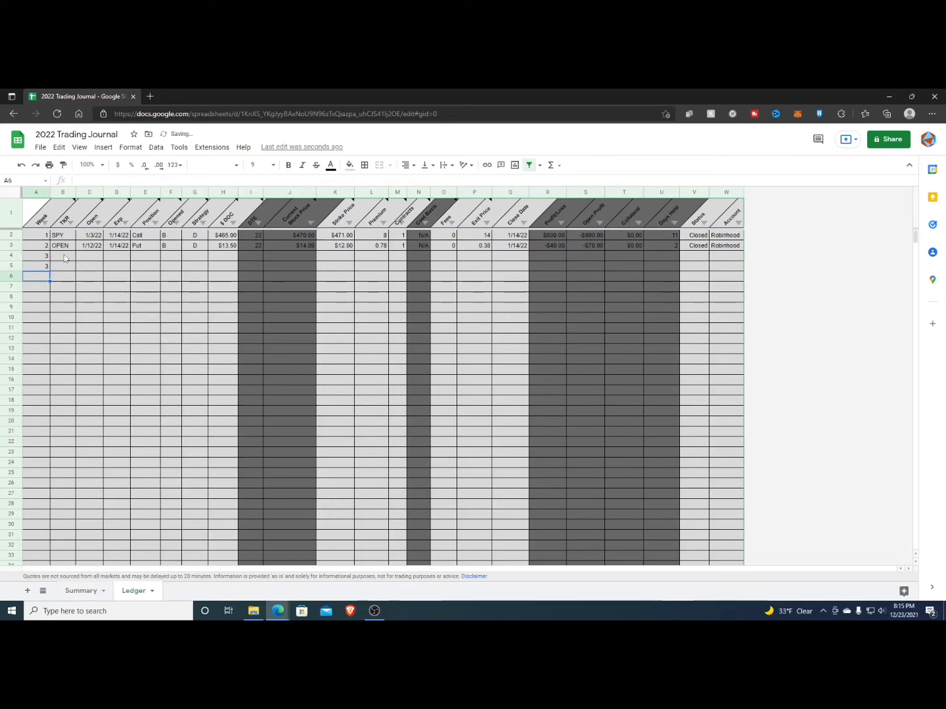
- Enter the ticker MARA for both week 3 trades in rows 4 and 5
key("Up")
key("Up")
left_click(64, 258)
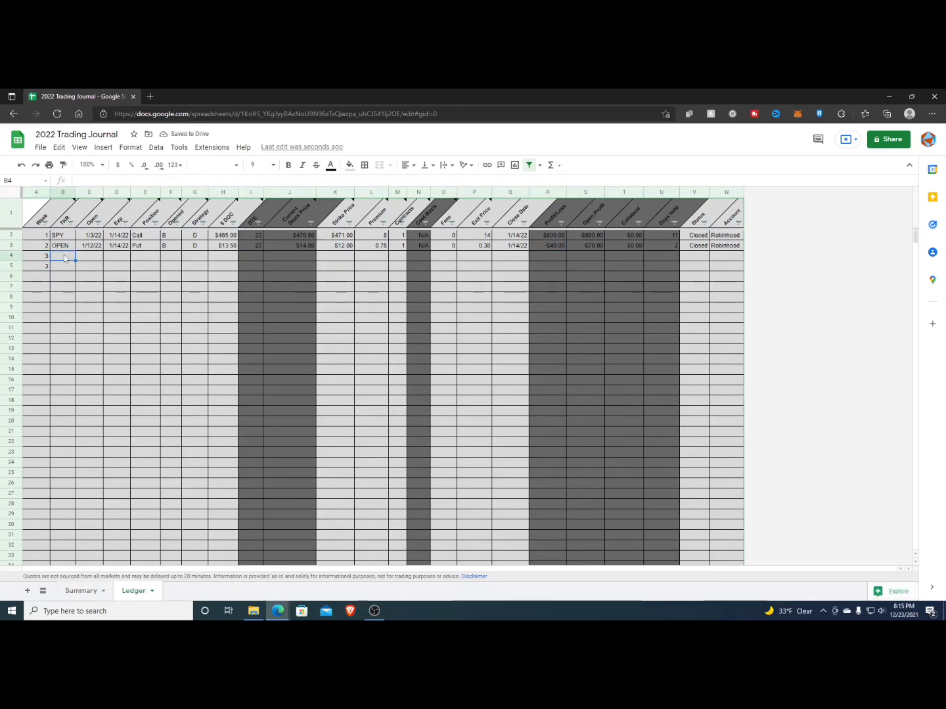
type("MARA")
key("shift+Down")
key("ctrl+d")
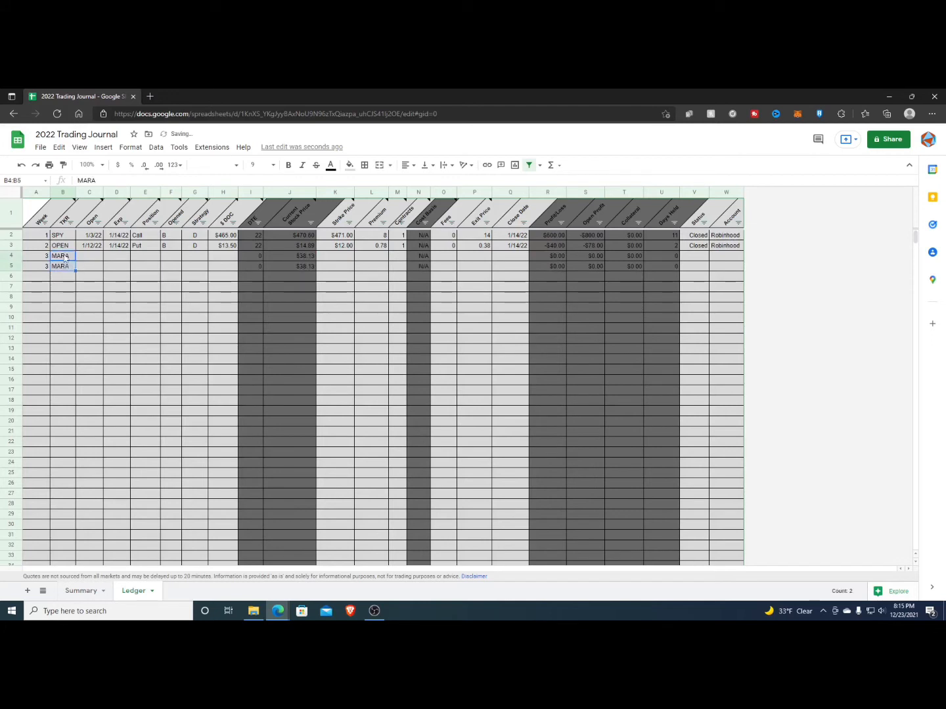
- Look up the dates in the January 2022 calendar and enter the Open date 1/17/22 for both MARA trades
key("Right")
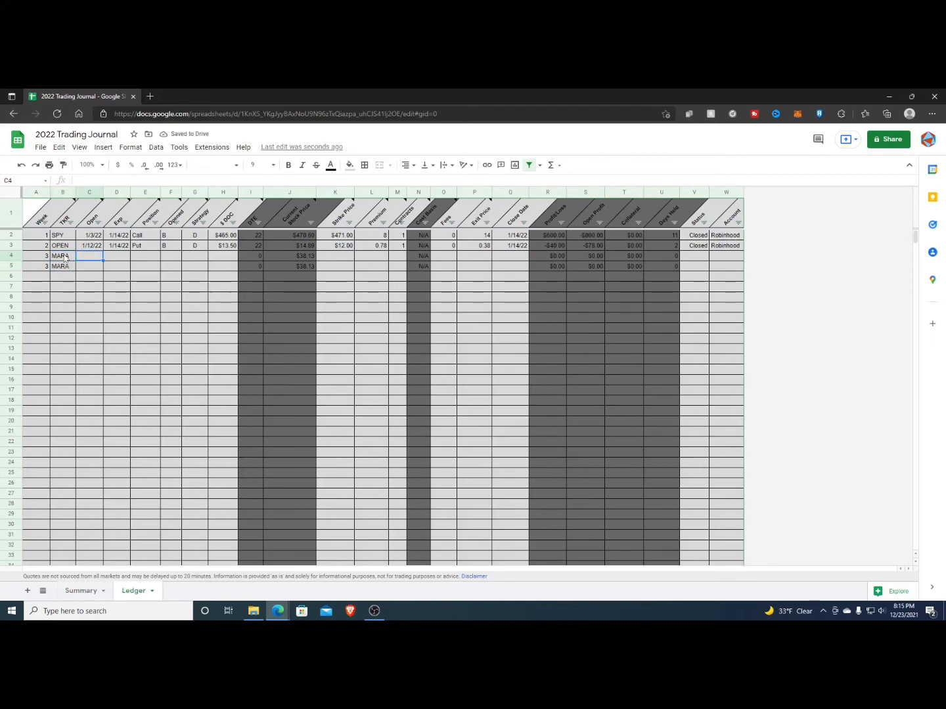
left_click(910, 606)
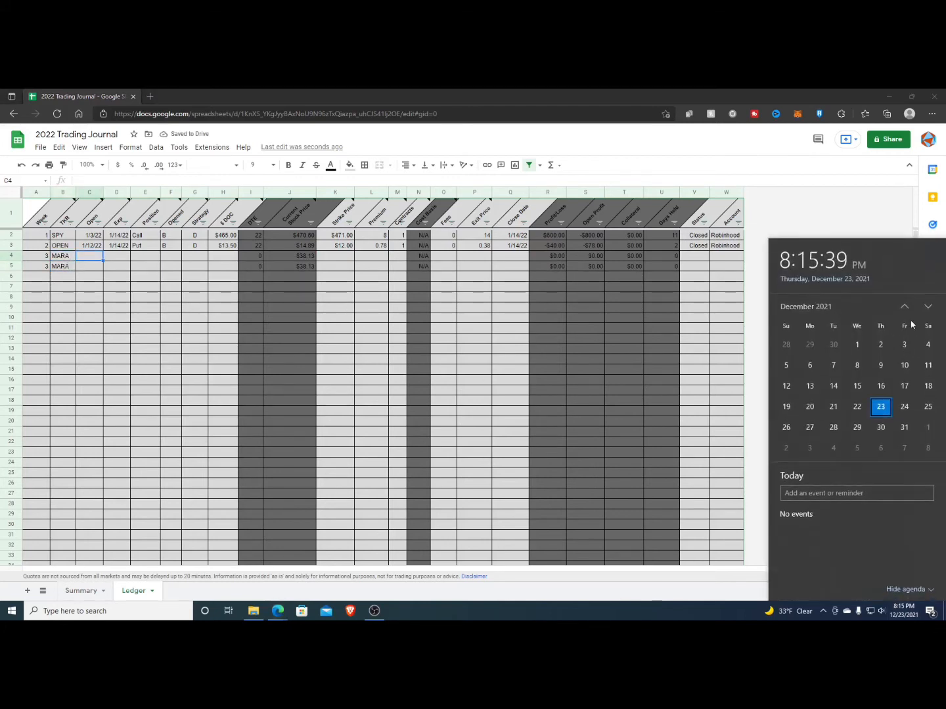
left_click(927, 306)
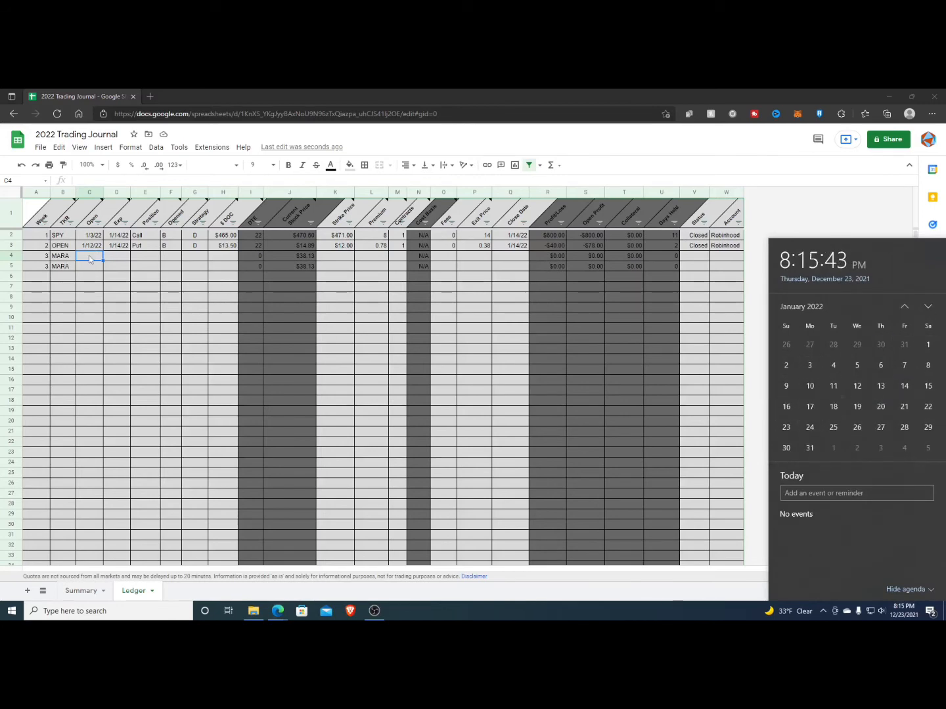
left_click(88, 255)
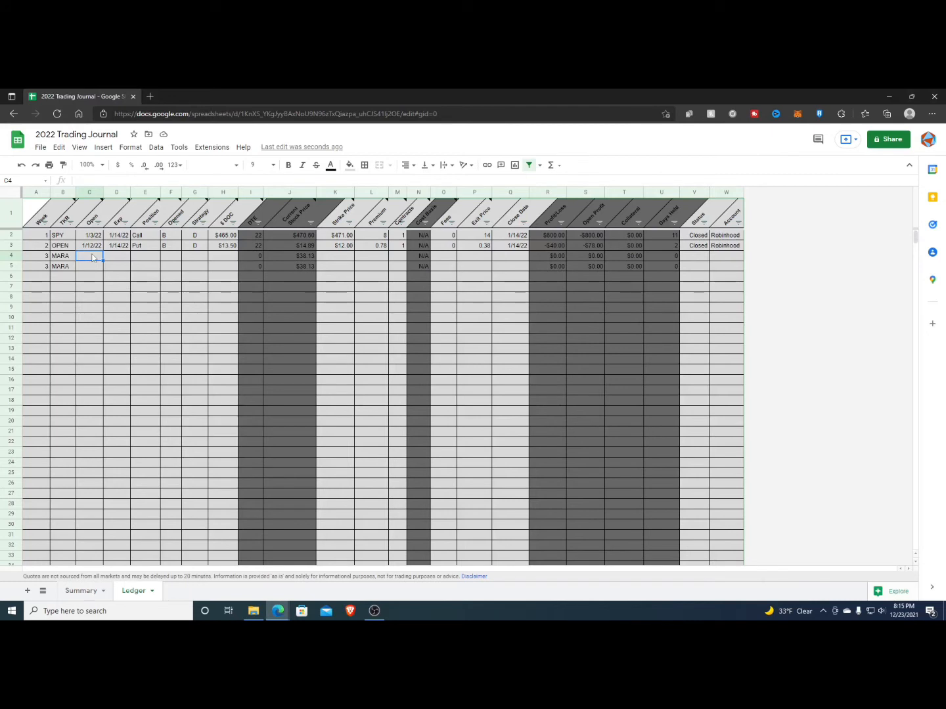
type("1/17/22")
key("Return")
key("Up")
key("shift+Down")
key("ctrl+d")
- Check the January 2022 calendar and enter the expiration date 1/21/22 for both MARA trades
key("Right")
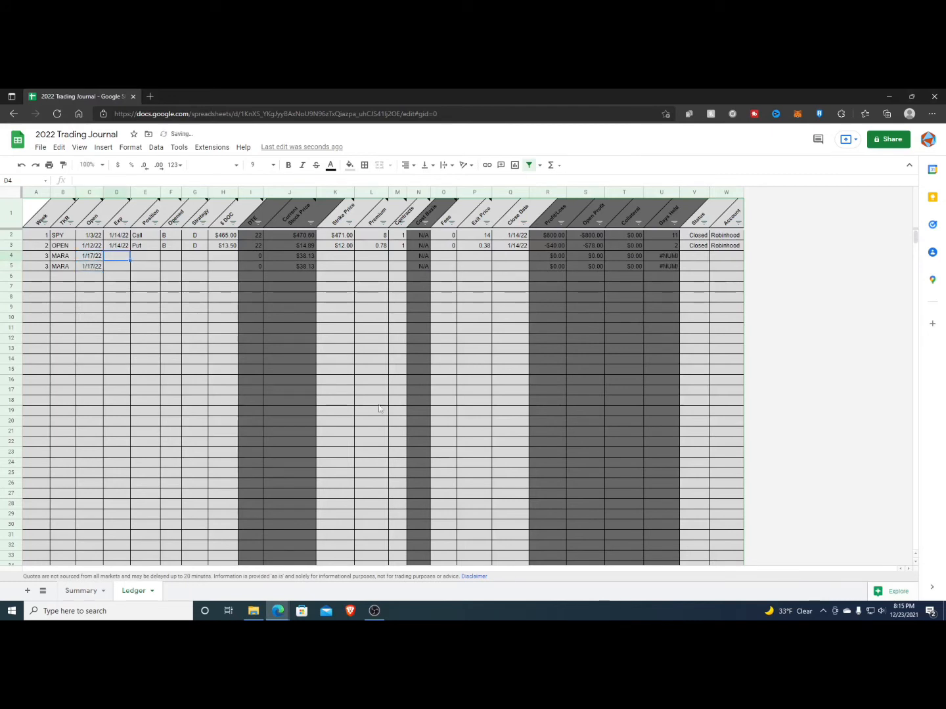
left_click(904, 611)
left_click(904, 306)
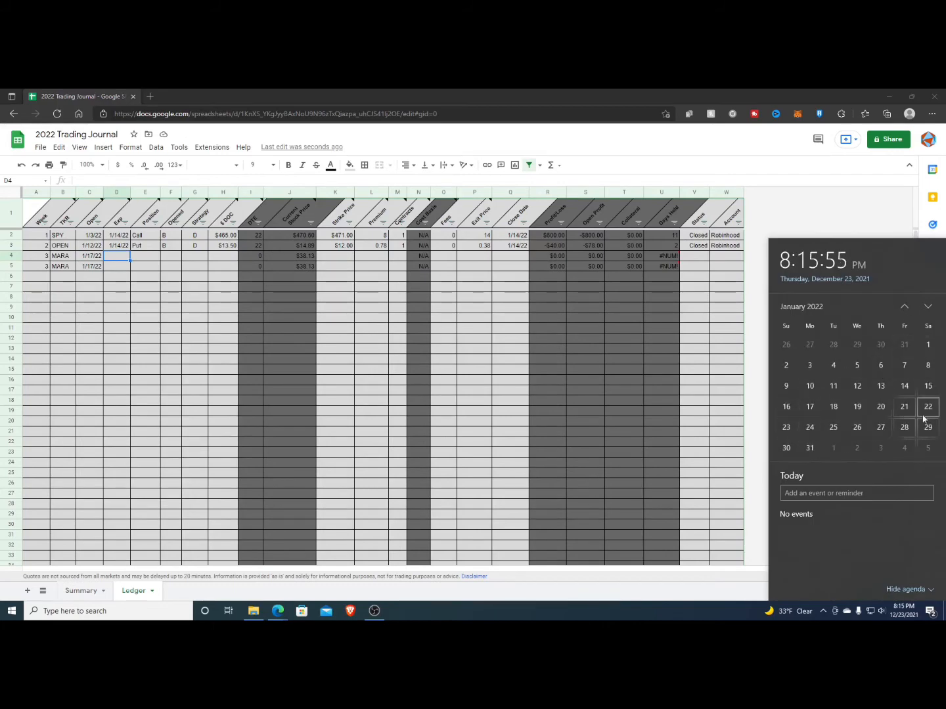
left_click(134, 255)
type("1/21/22")
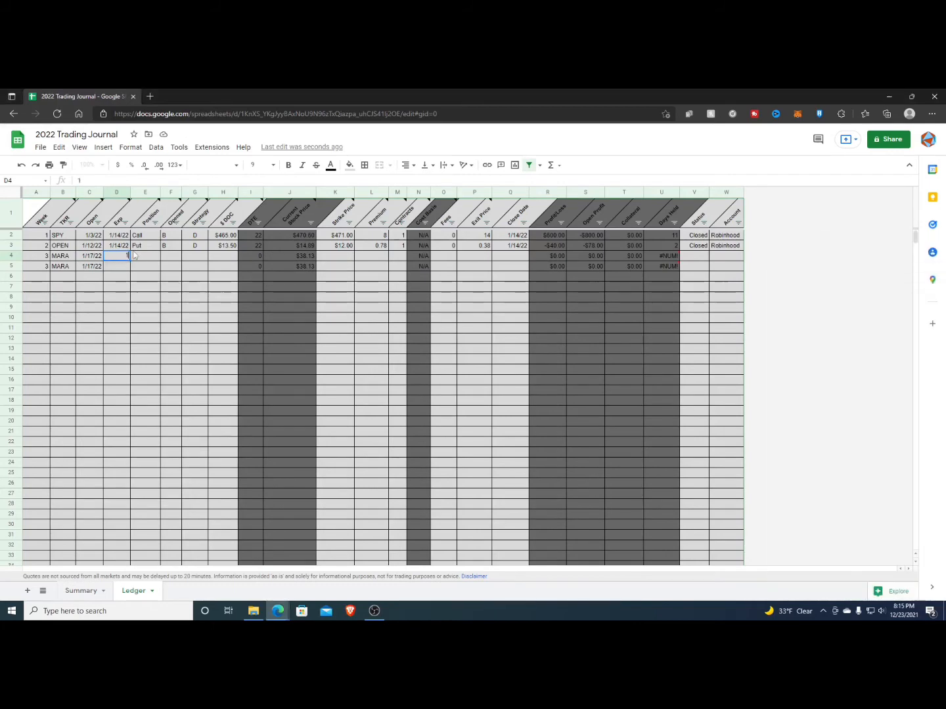
key("Return")
key("Up")
key("shift+Down")
key("ctrl+d")
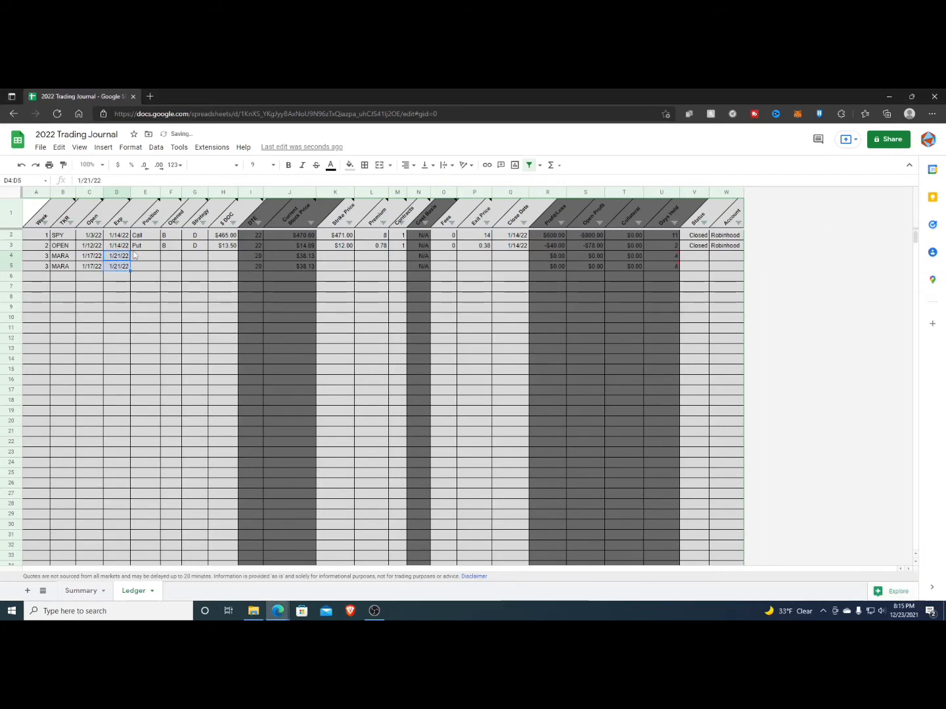
- Set the Position of both MARA trades to Put
key("Right")
type("Put")
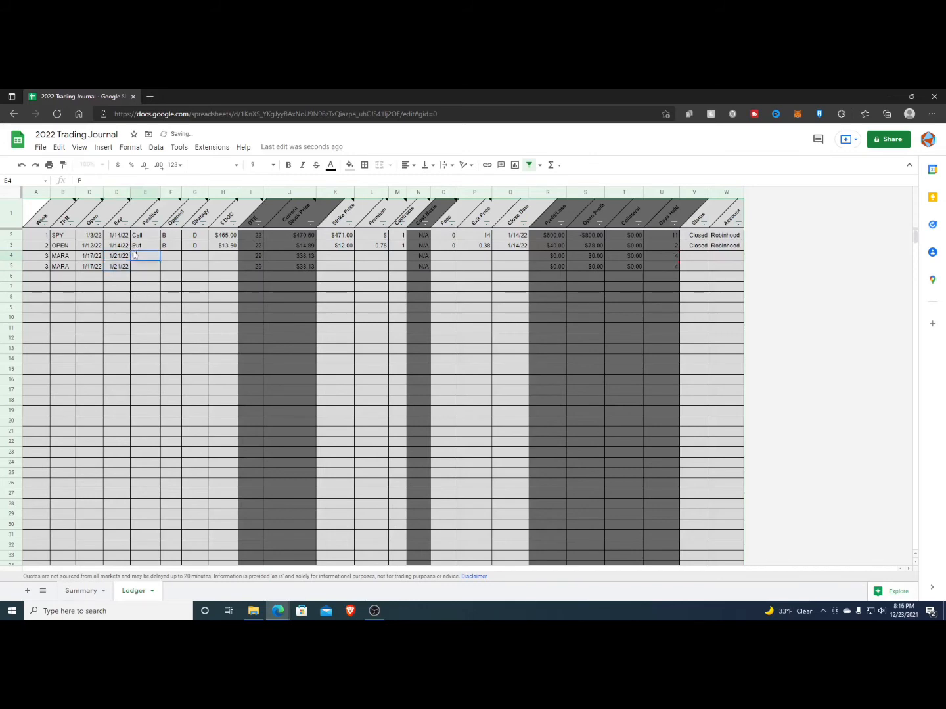
key("Return")
key("Up")
key("shift+Down")
key("ctrl+d")
- Enter B as the Opened value of the MARA trade in row 4 and S for the one in row 5
key("Right")
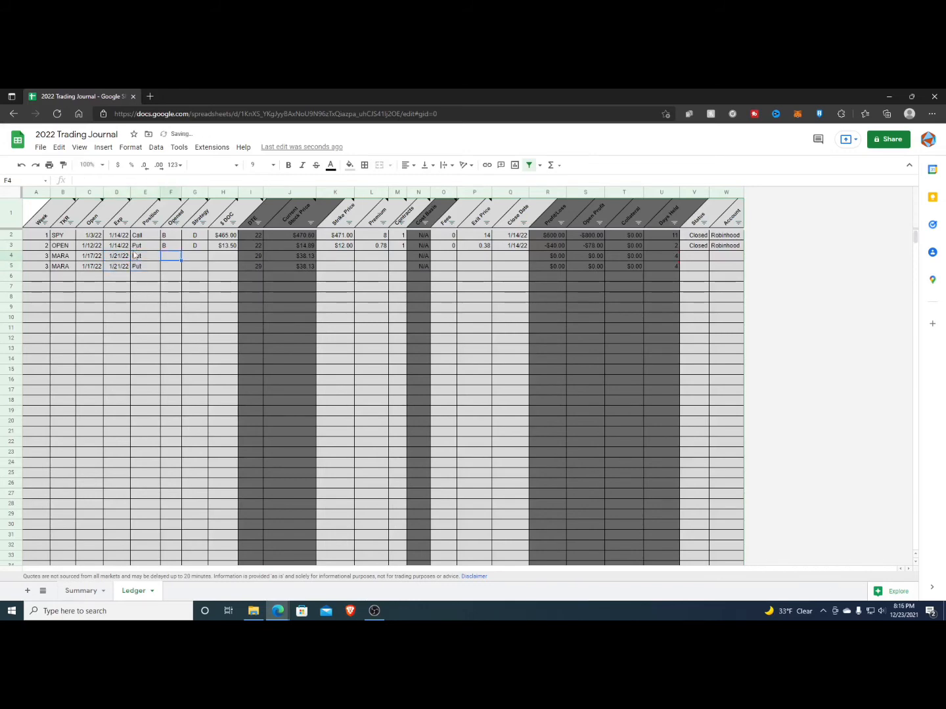
left_click(176, 373)
key("Up")
key("Up")
key("Up")
key("Up")
key("Up")
key("Up")
key("Up")
key("Up")
key("Up")
key("Up")
key("Up")
key("Up")
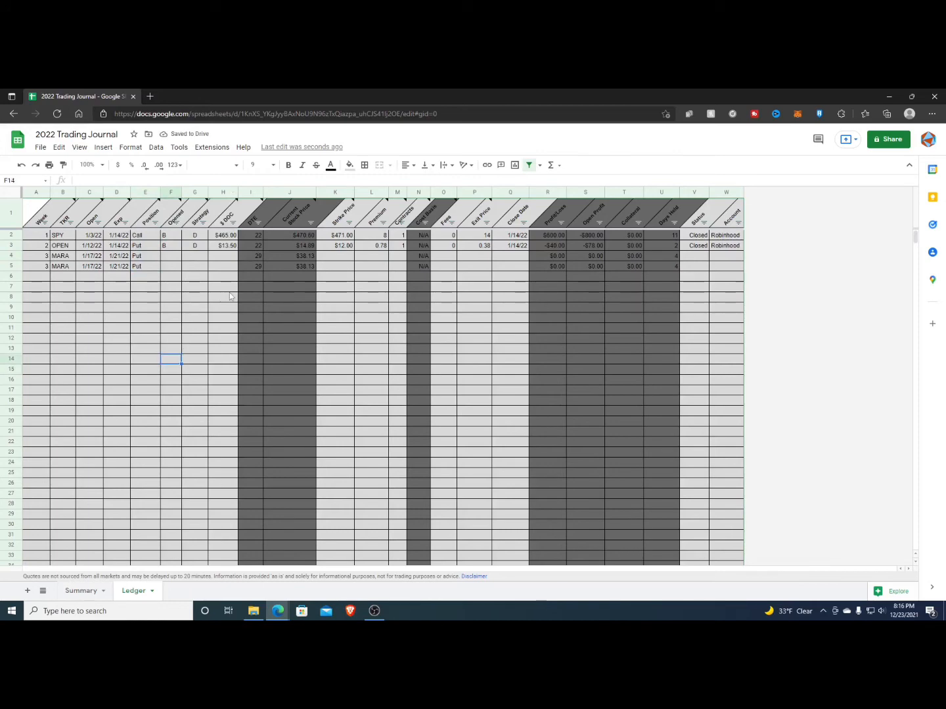
key("Down")
type("B")
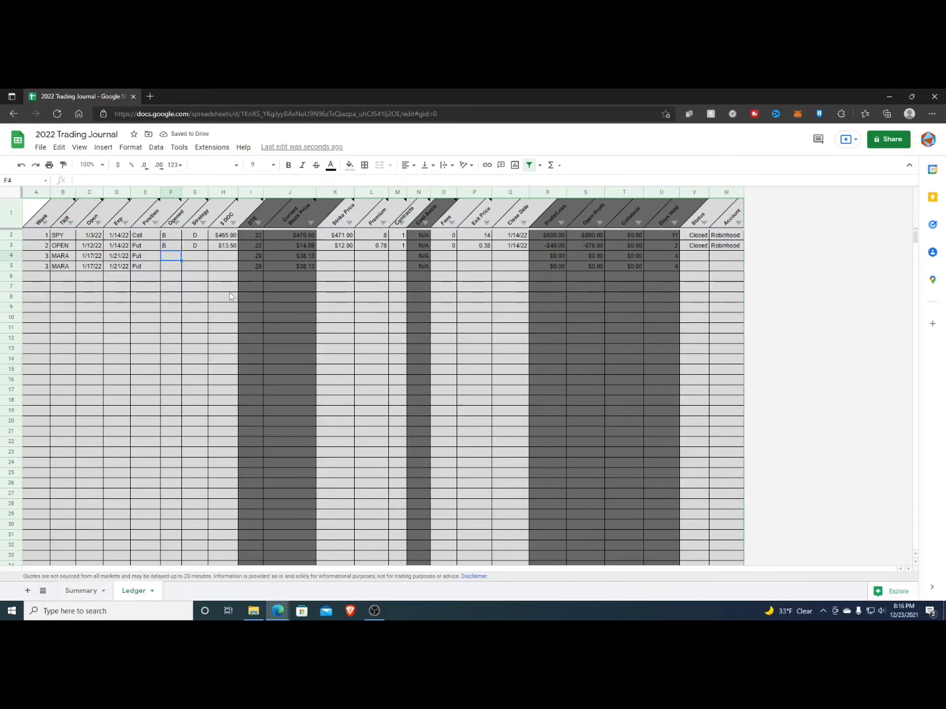
key("Return")
type("S")
- Set the Strategy of both MARA trades to V
key("Right")
key("Up")
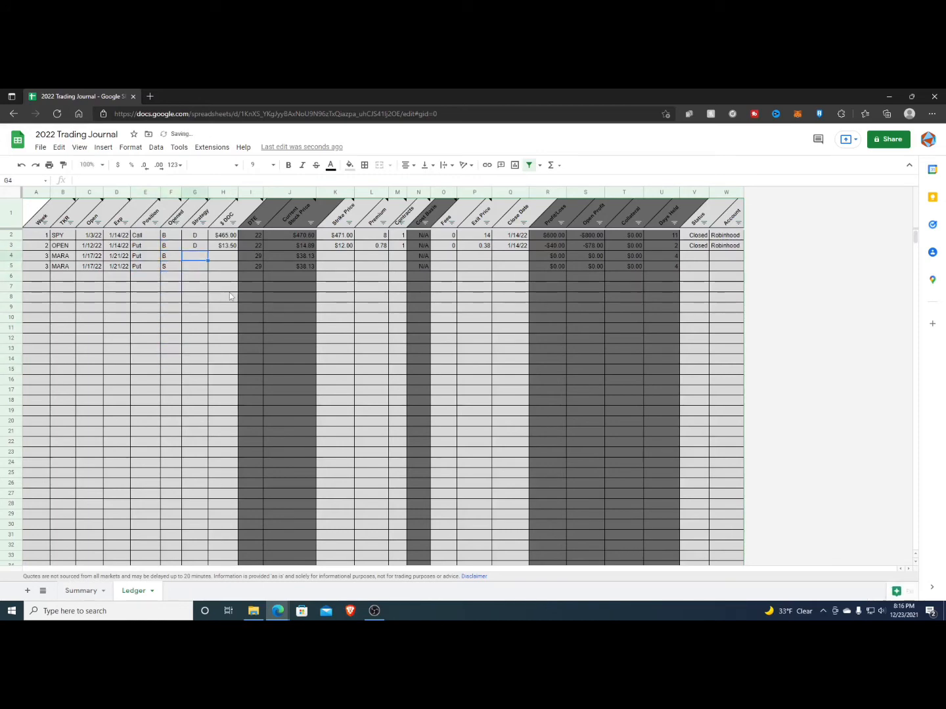
type("V")
key("Return")
type("V")
- Enter a $ DOC price of 35 for both MARA trades in rows 4 and 5
key("Right")
key("Up")
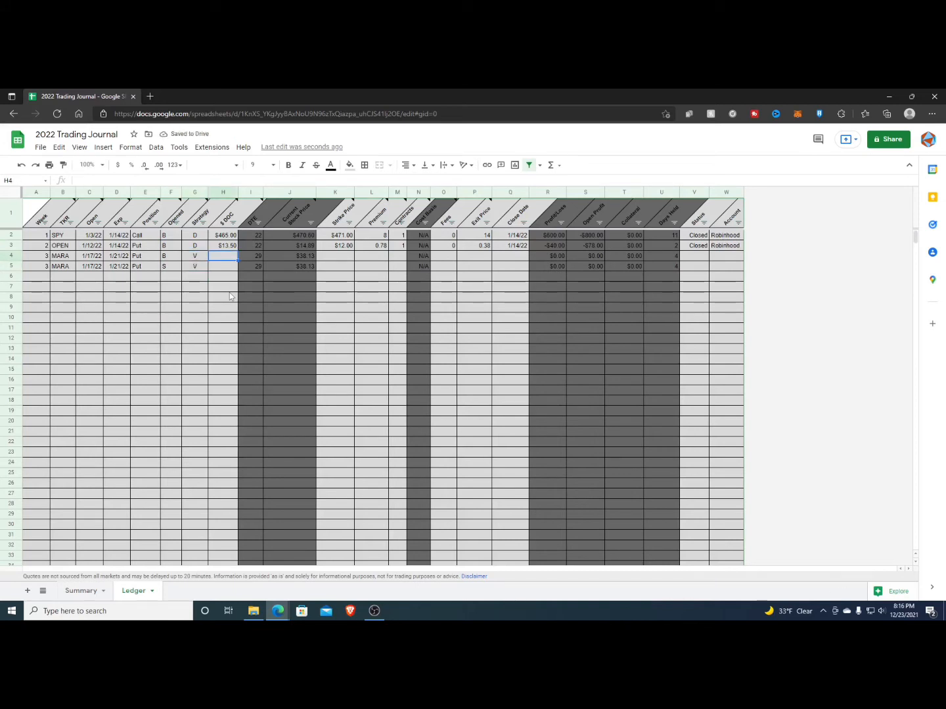
type("35")
key("shift+Down")
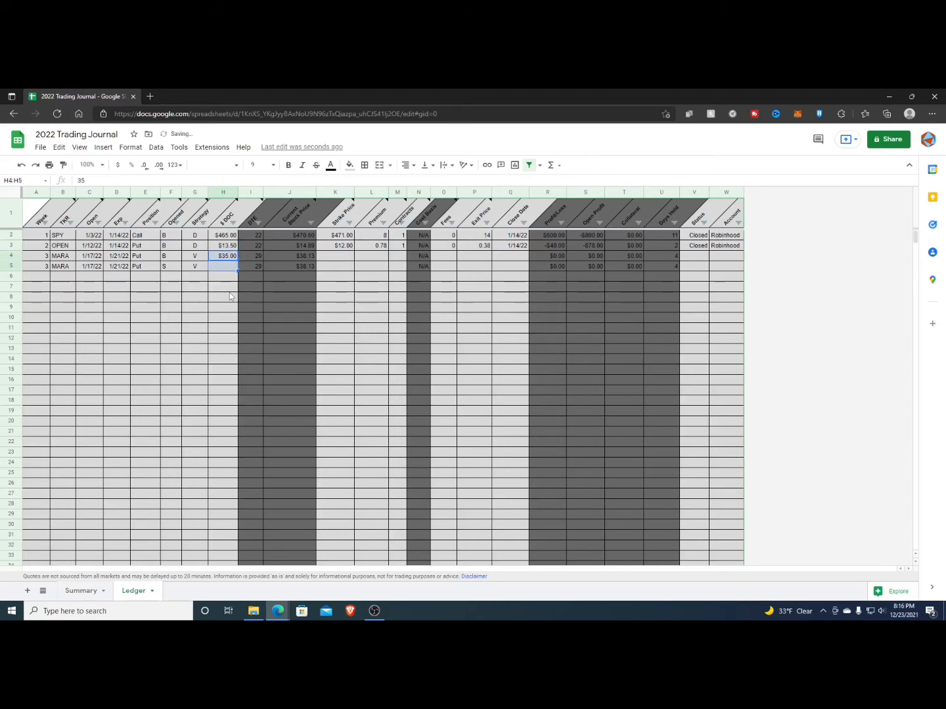
key("ctrl+d")
- Set the MARA strike prices to 34 in row 4 and 36 in row 5
key("Right")
key("Right")
key("Right")
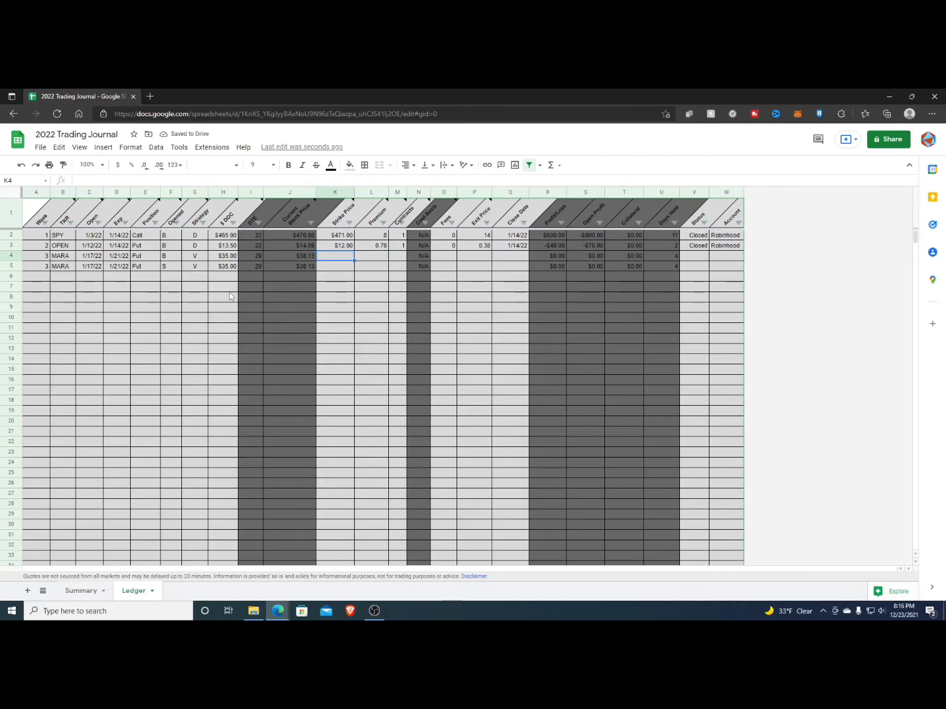
type("34")
key("Return")
type("36")
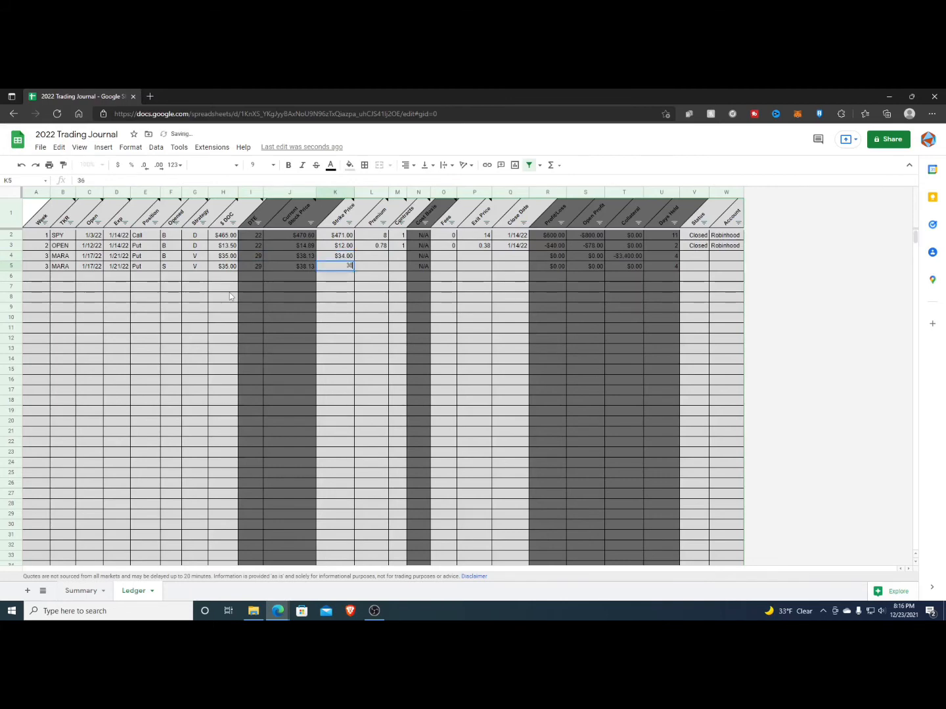
key("Return")
- Enter MARA premiums of 1.2 in row 4 and 1.7 in row 5, with 1 contract for each trade
key("Up")
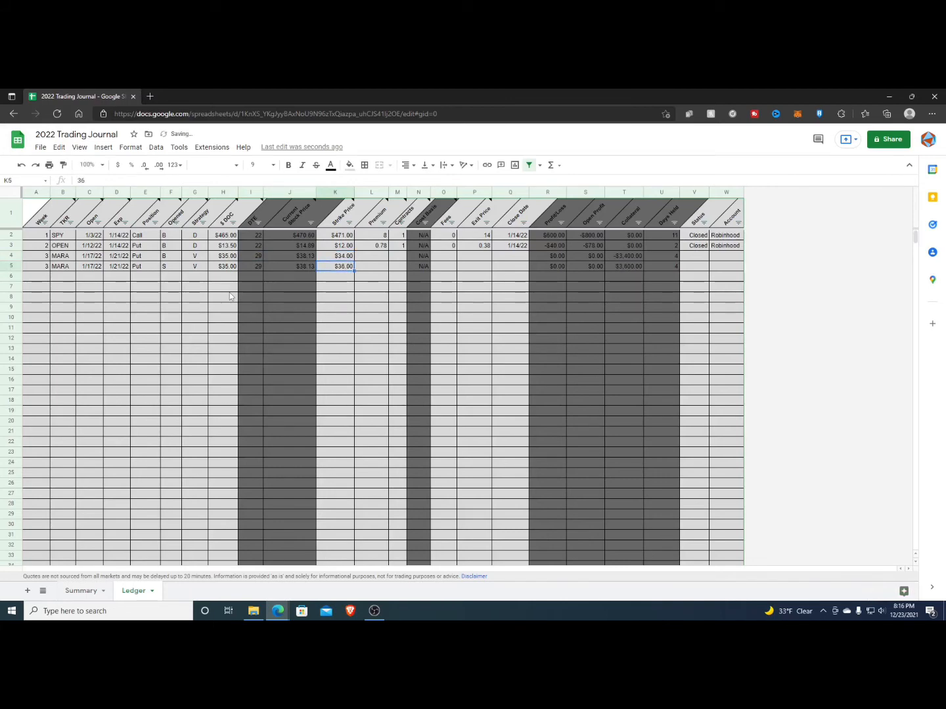
key("Right")
key("Right")
key("Left")
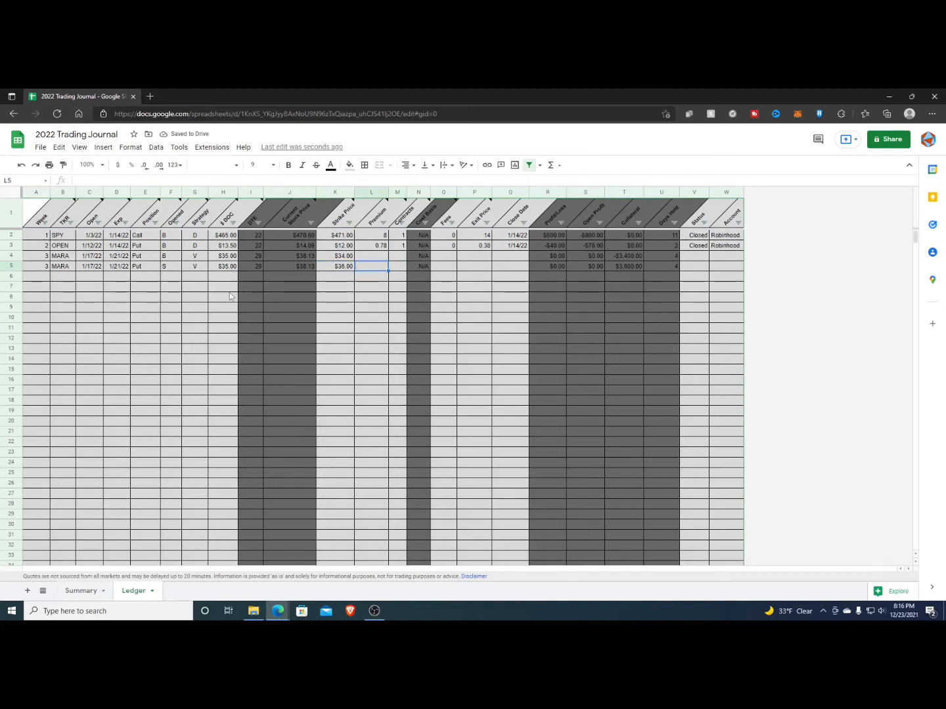
key("Up")
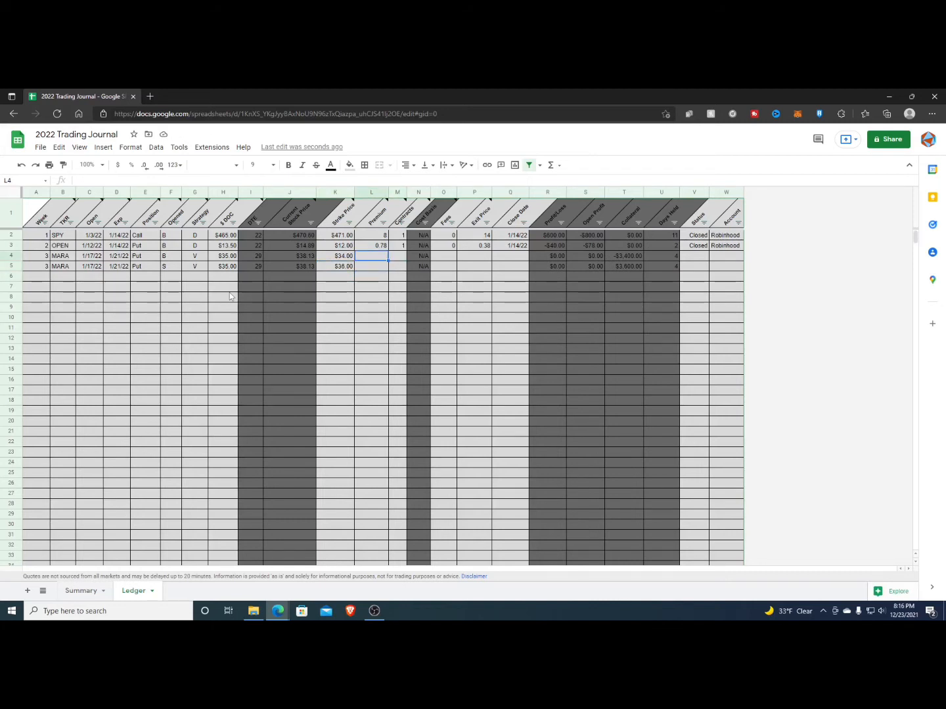
type("1.2")
key("Return")
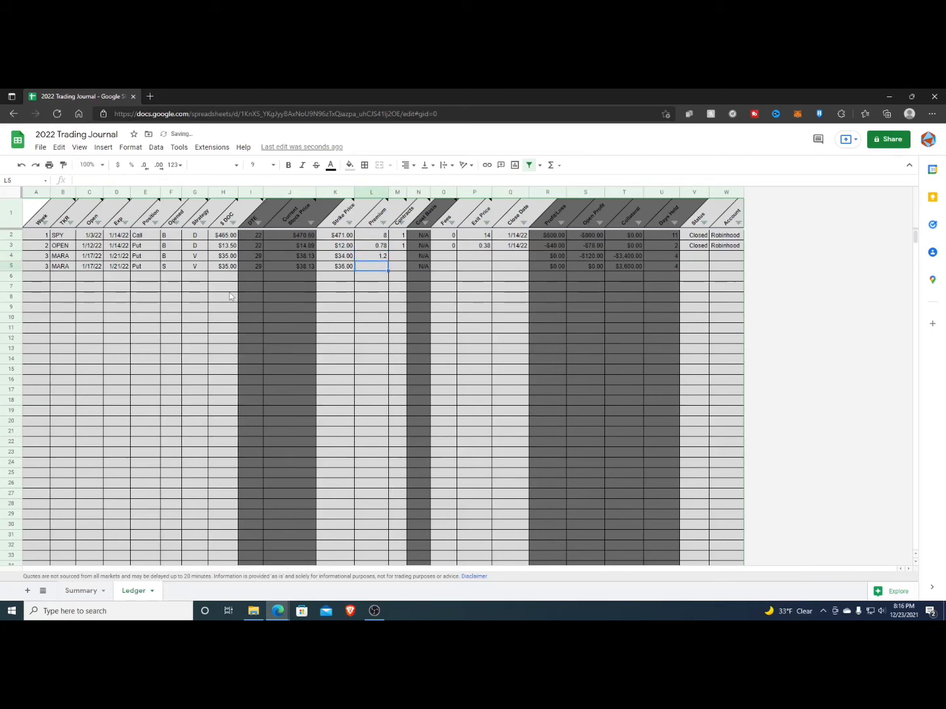
type("1.7")
key("Tab")
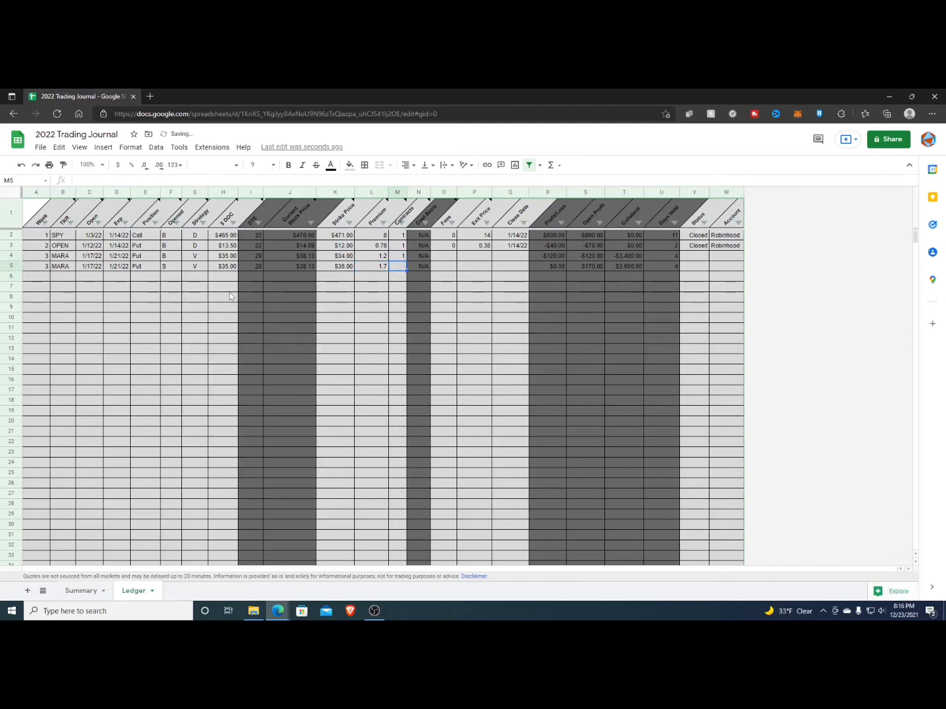
type("1")
- Check the combined Profit/Loss of the two MARA trades and set the Status of both to Open
key("Tab")
key("Tab")
key("Tab")
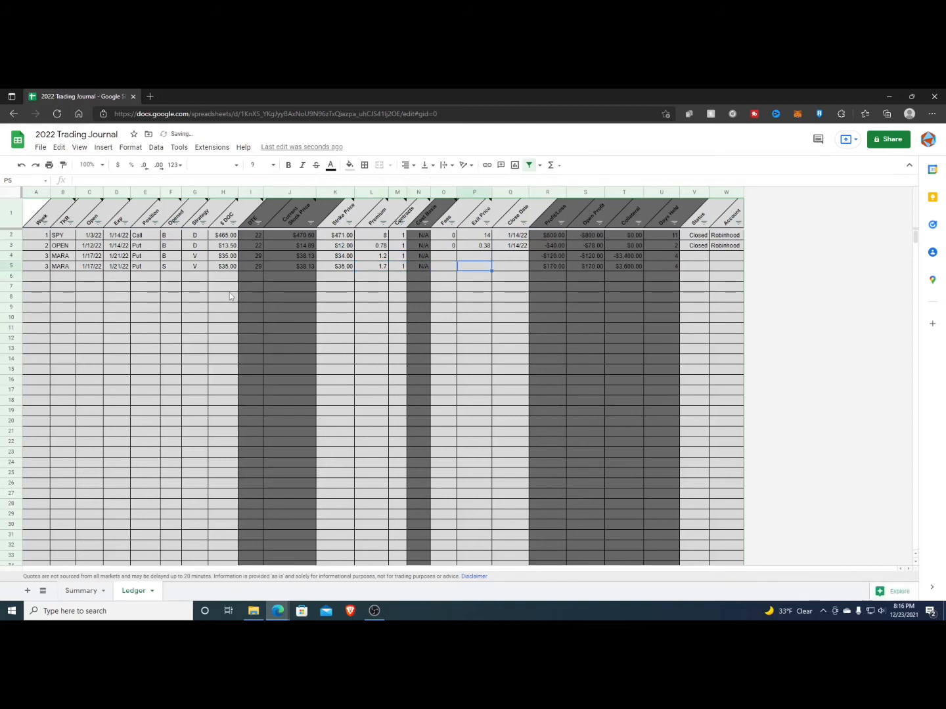
key("Right")
key("Right")
key("shift+Up")
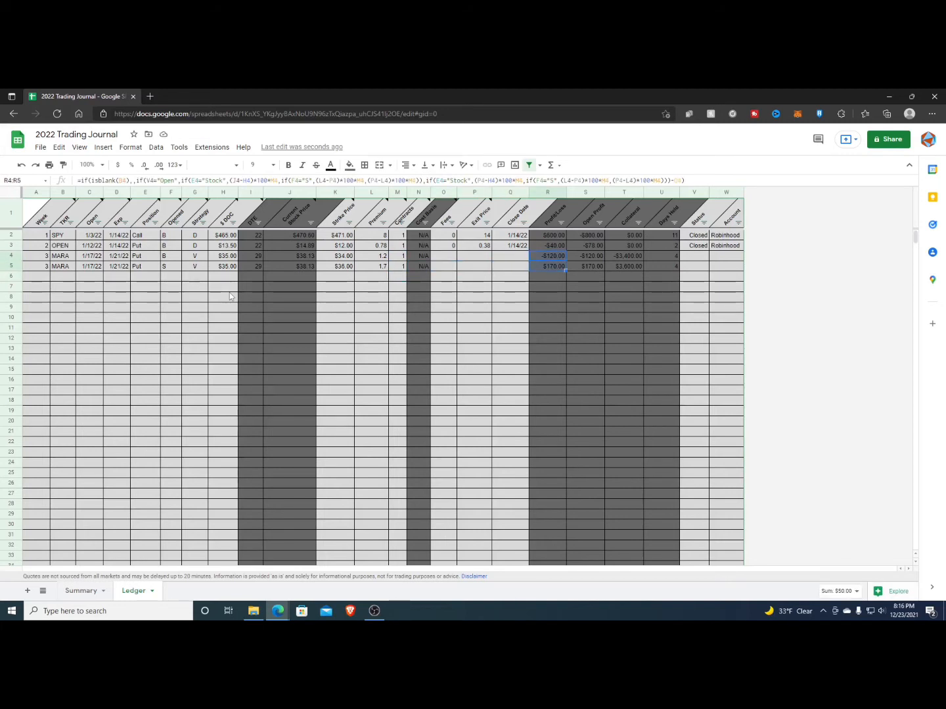
key("Right")
key("Right")
key("Right")
key("Right")
type("Open")
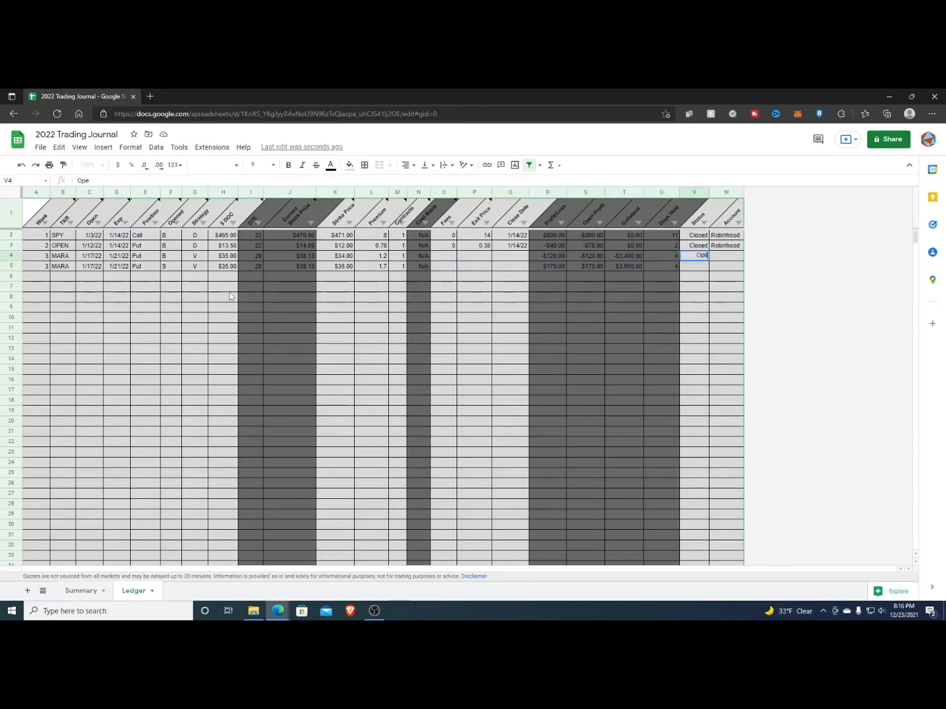
key("Return")
type("Open")
- Copy the Robinhood account from row 3 down to both MARA trades
key("Tab")
key("Up")
key("Up")
key("shift+Down")
key("shift+Down")
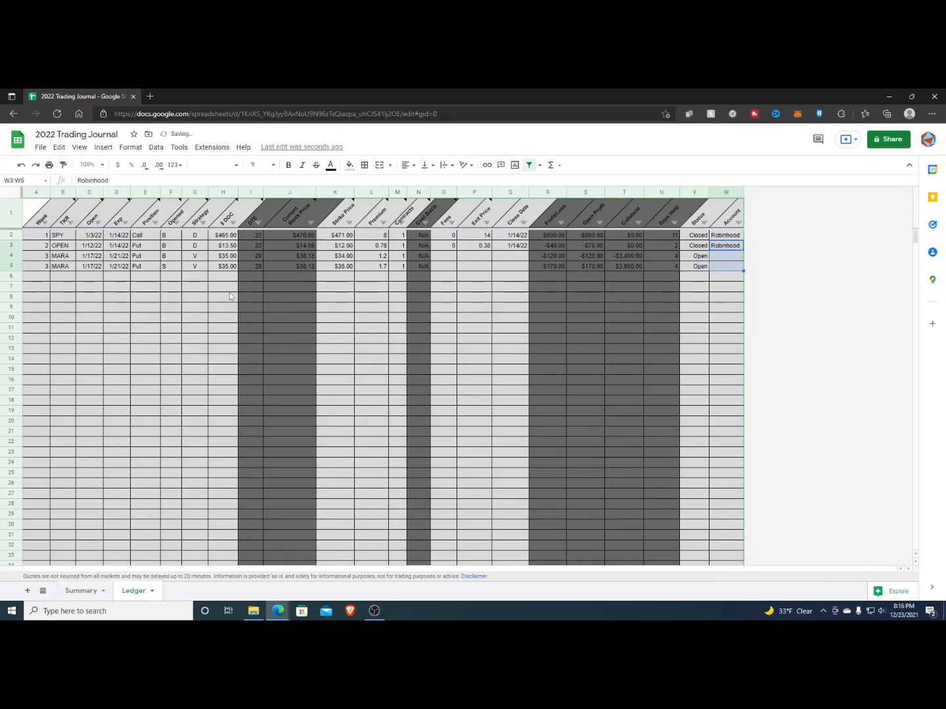
key("ctrl+d")
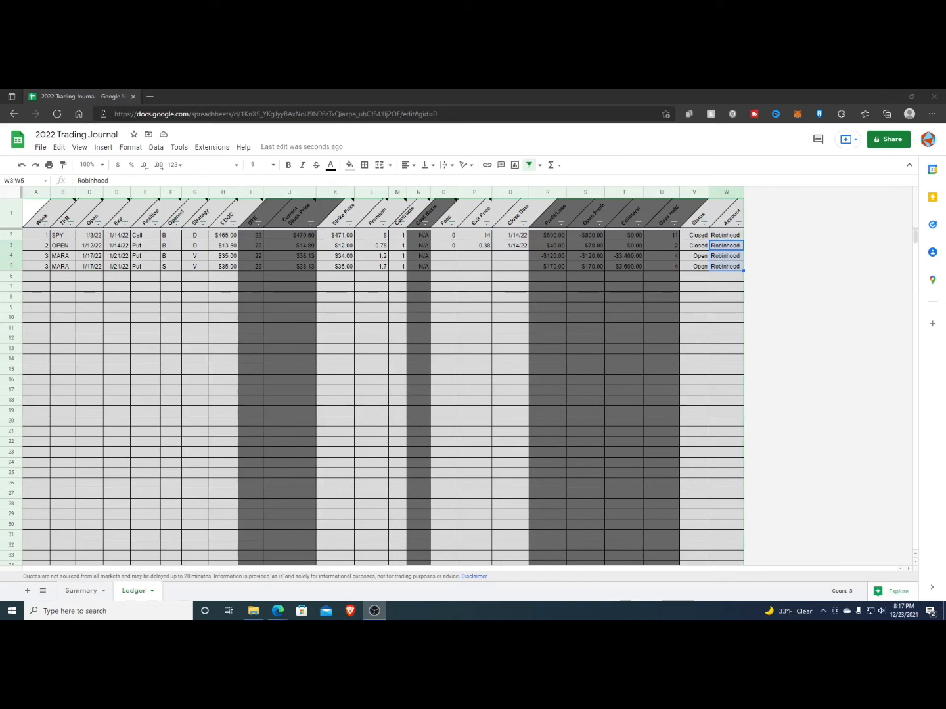
- Enter week 3 for two new trades in rows 6 and 7
left_click(48, 279)
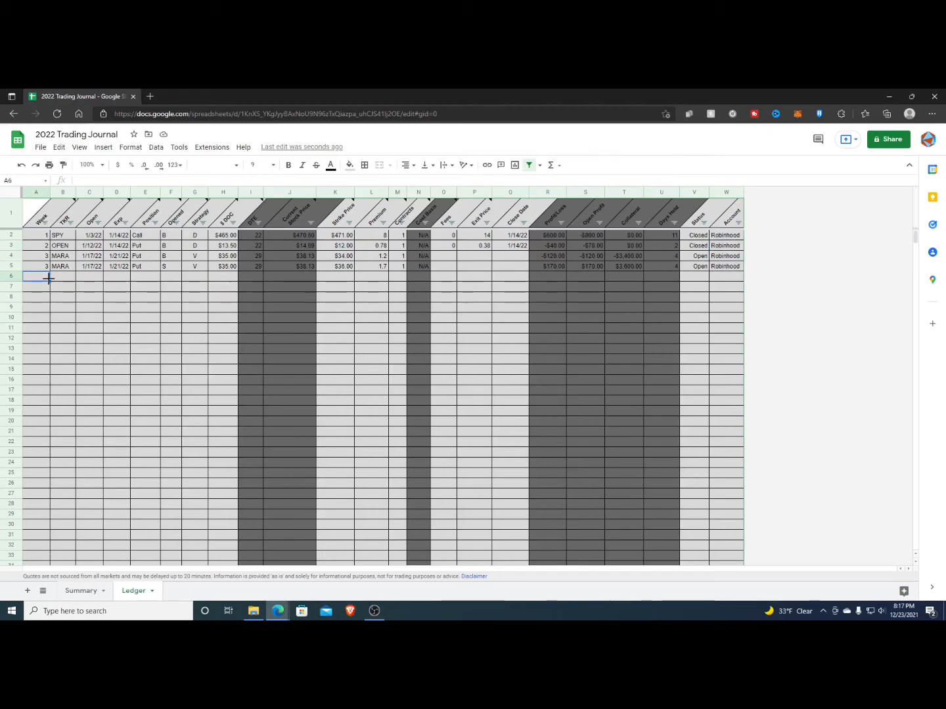
type("3")
key("Return")
type("3")
key("Return")
- Enter the ticker APPL for both new trades in rows 6 and 7
key("Tab")
key("Up")
key("Up")
type("APPL")
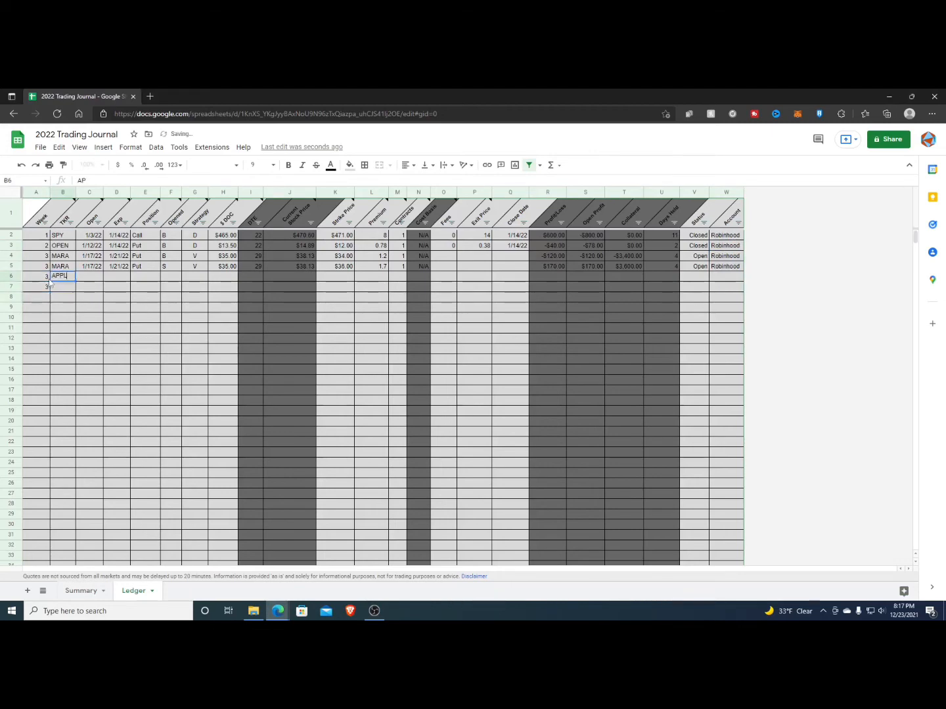
key("Return")
key("Up")
key("shift+Down")
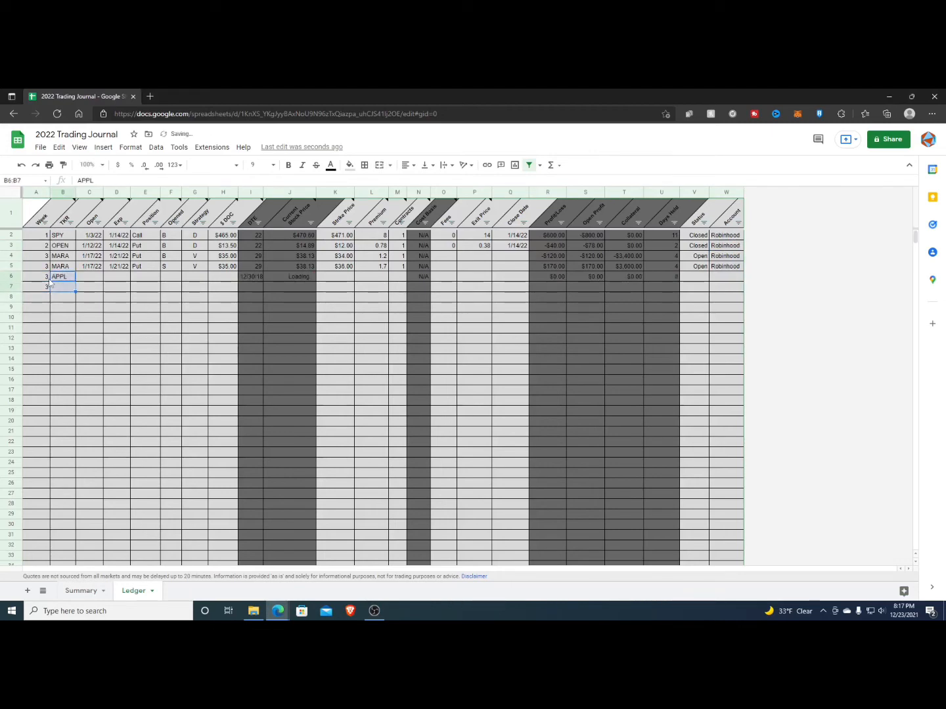
key("ctrl+d")
- Correct the ticker of the trades in rows 6 and 7 to AAPL
key("Right")
key("Up")
key("Left")
key("Down")
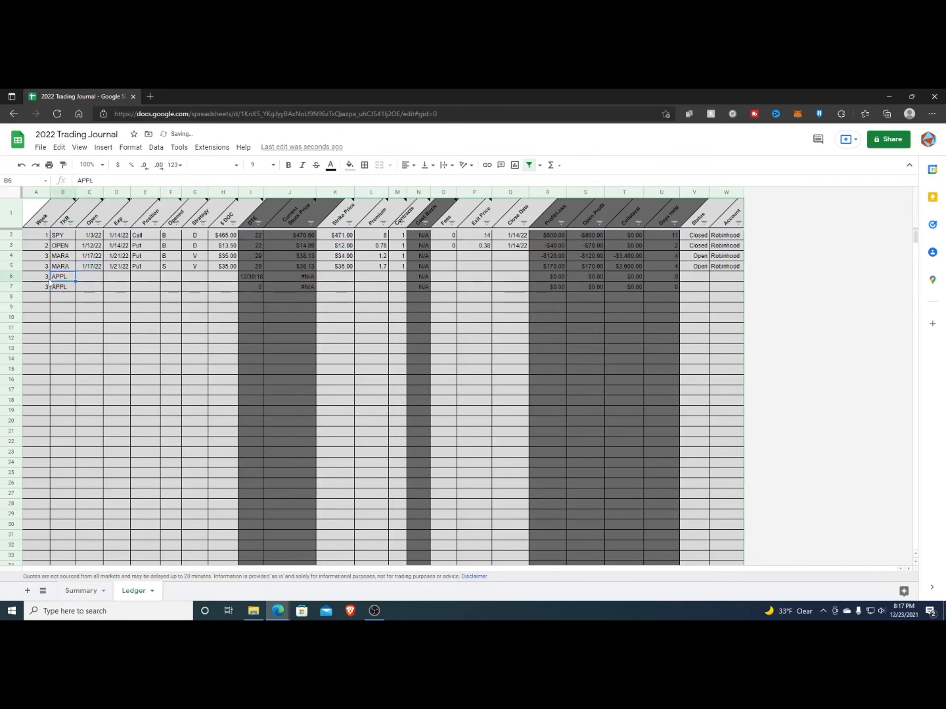
type("AAPL")
key("Return")
key("Up")
key("shift+Down")
key("ctrl+d")
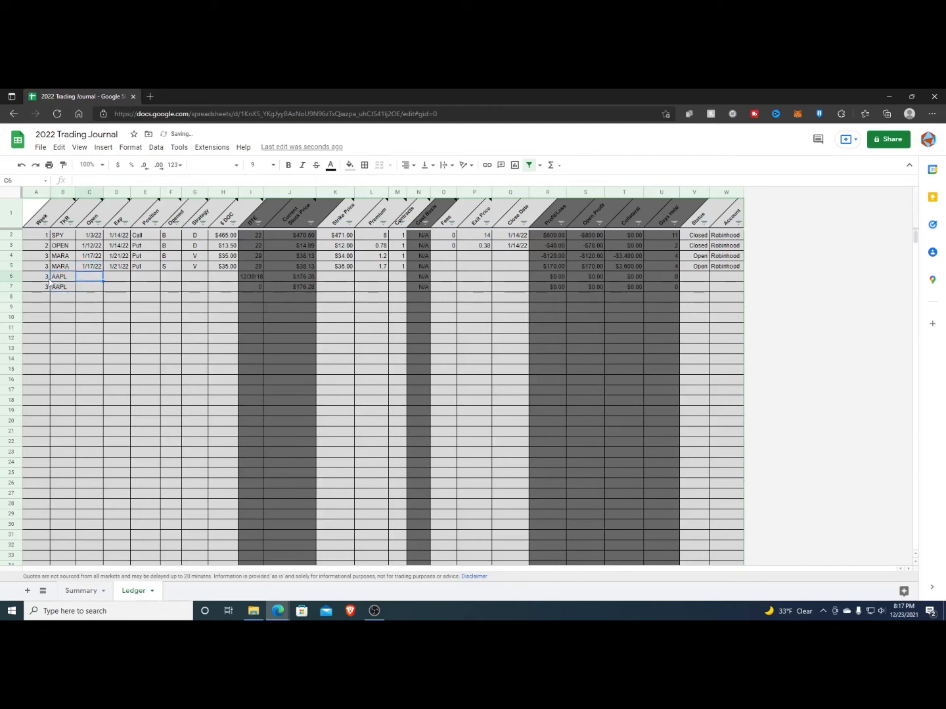
- Copy the Open date 1/17/22 and expiration date 1/21/22 from row 5 down to both AAPL trades
key("Right")
key("Up")
key("shift+Right")
key("shift+Down")
key("shift+Down")
key("ctrl+d")
- Set the Position of both AAPL trades to Call
key("Down")
key("Right")
key("Right")
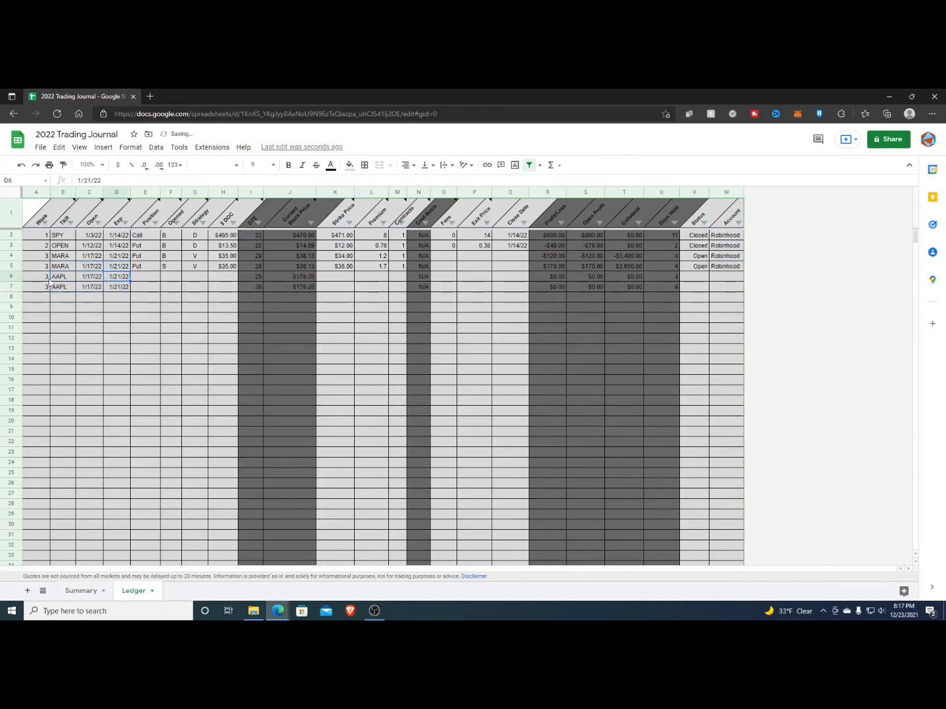
type("Call")
key("Return")
key("Up")
key("shift+Down")
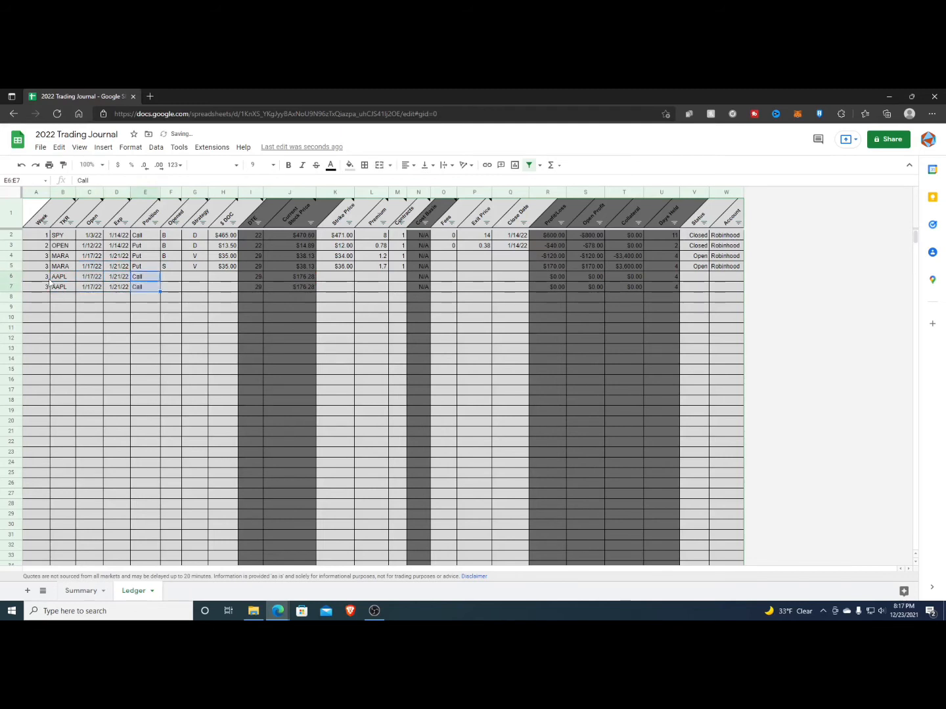
key("ctrl+d")
- Enter B as the Opened value of the AAPL trade in row 6 and S for the one in row 7
key("Right")
type("B")
key("Return")
type("S")
key("Return")
key("Up")
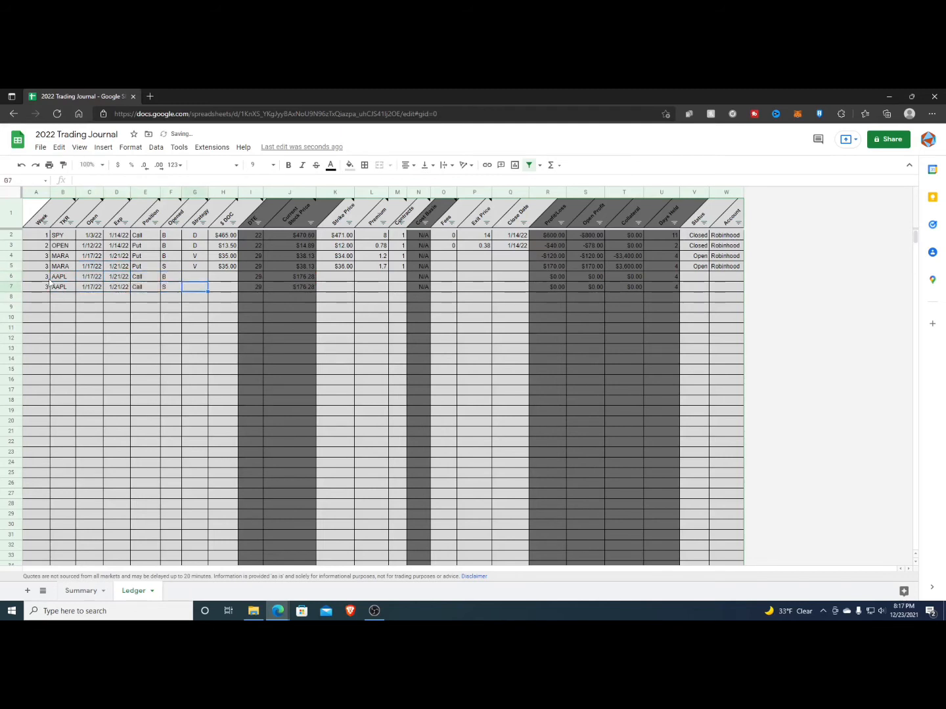
- Enter V as the Strategy of both AAPL trades in rows 6 and 7
key("Up")
key("Right")
type("V")
key("Return")
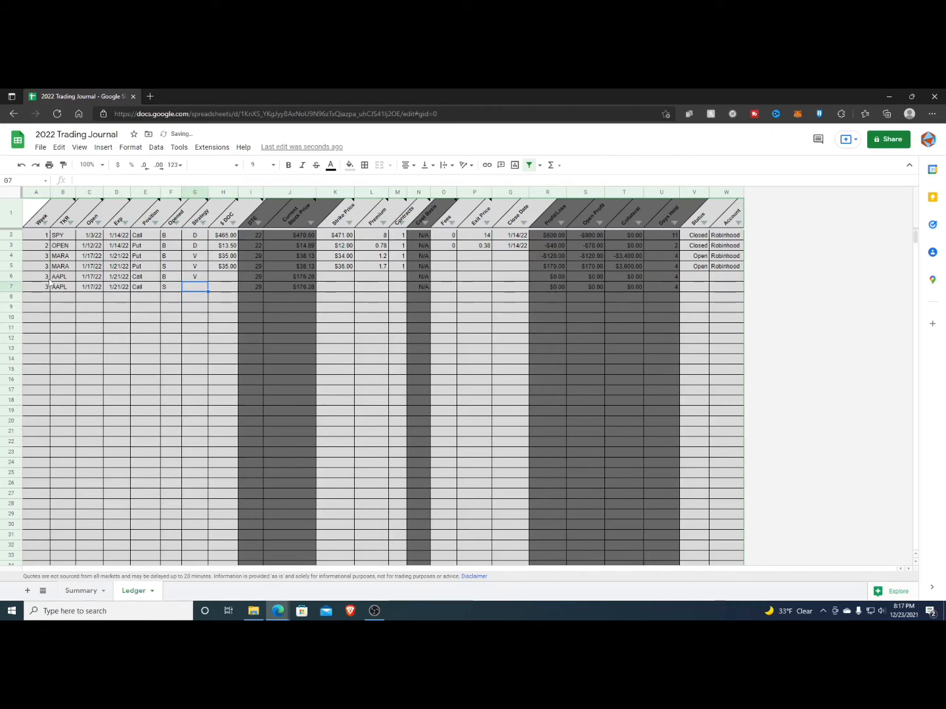
type("V")
key("Return")
- Enter 170 as the $ DOC of the AAPL trade in row 6 and copy it down to row 7
key("Up")
key("Right")
key("Up")
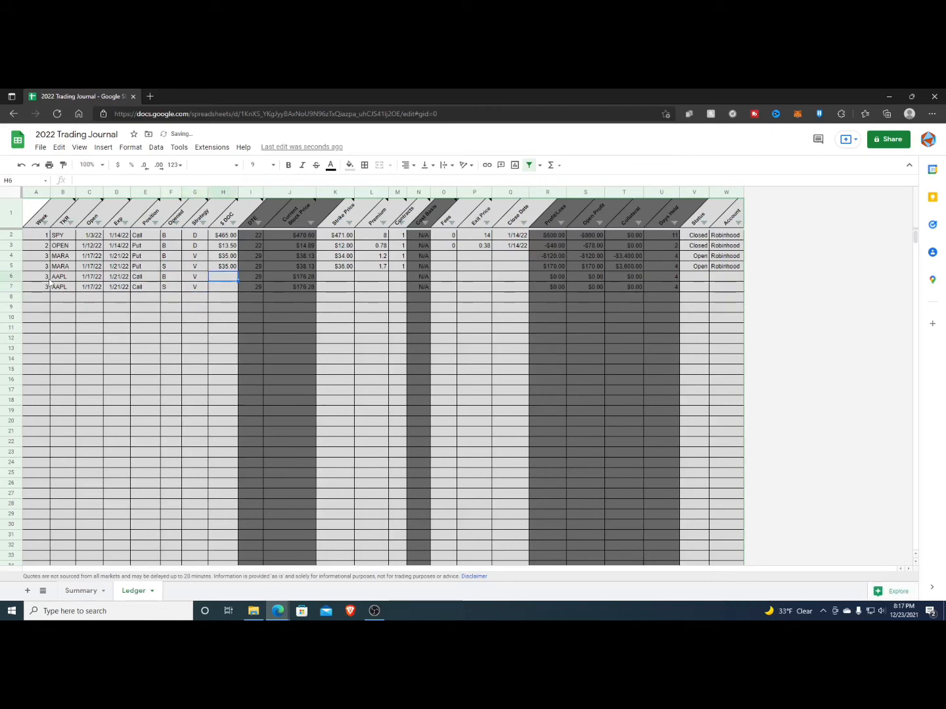
type("470")
key("BackSpace")
key("BackSpace")
key("BackSpace")
type("170")
key("Return")
key("Up")
key("shift+Down")
key("ctrl+d")
key("Down")
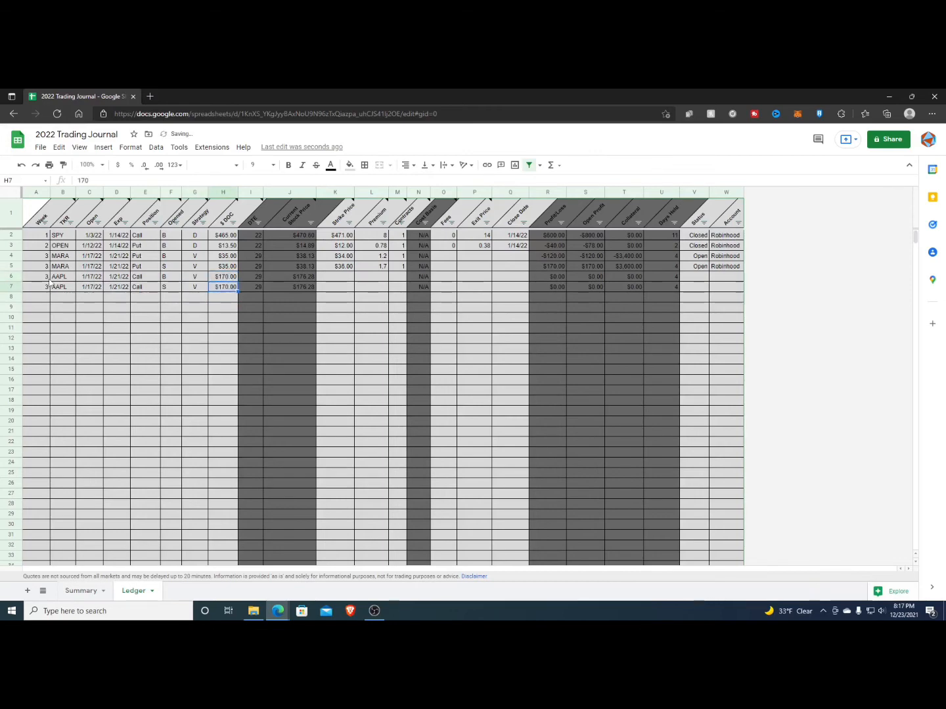
- Correct the $ DOC of both AAPL trades to 175
key("Up")
key("Return")
key("BackSpace")
type("5")
key("Return")
key("Up")
key("shift+Down")
key("ctrl+d")
- Enter strike prices of 177 for the bought AAPL call in row 6 and 180 for the sold one in row 7
key("Right")
key("Right")
key("Right")
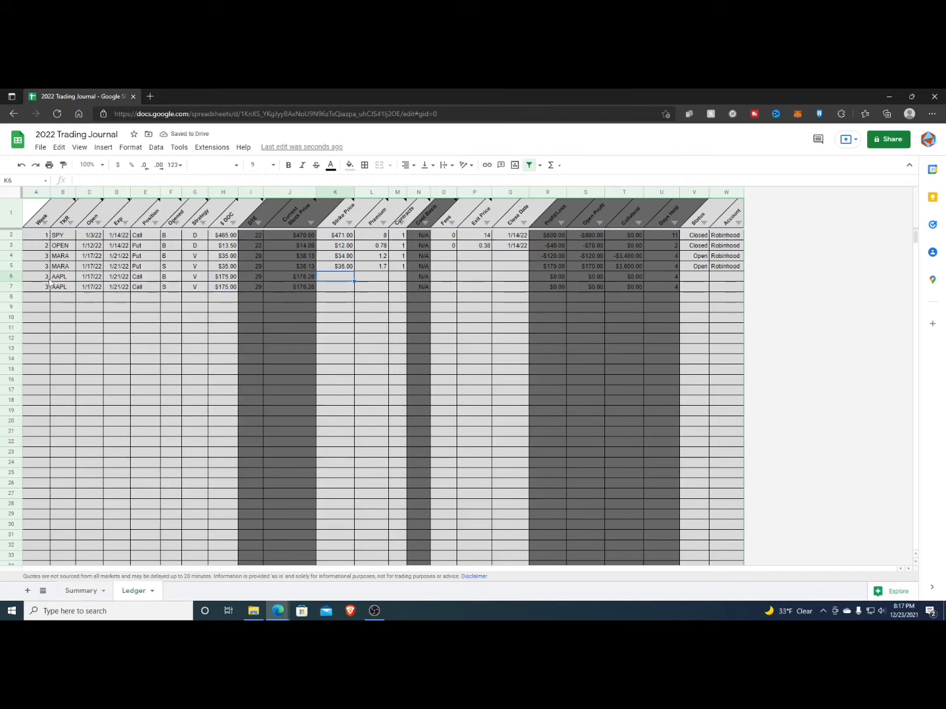
type("177")
key("Return")
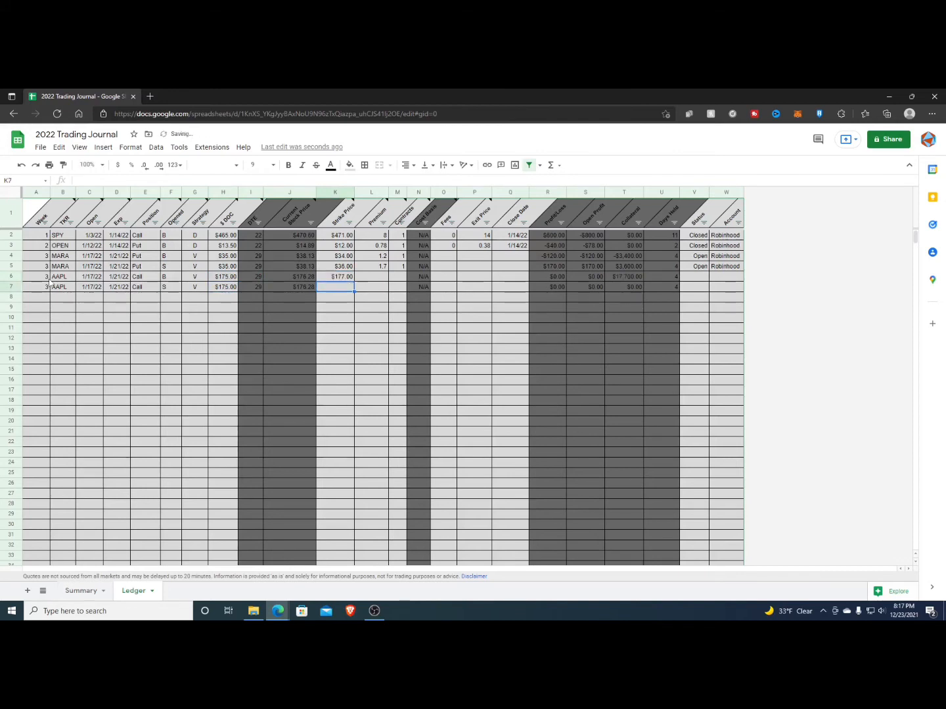
type("180")
key("Tab")
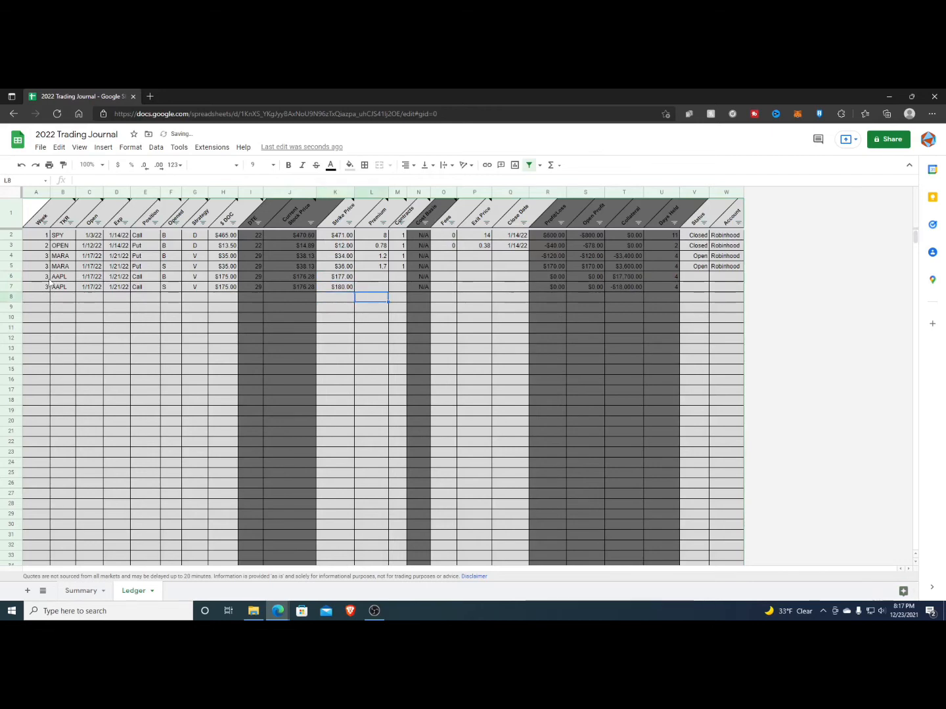
- Enter premiums of 5 for the AAPL trade in row 6 and 3.5 for the one in row 7
key("Up")
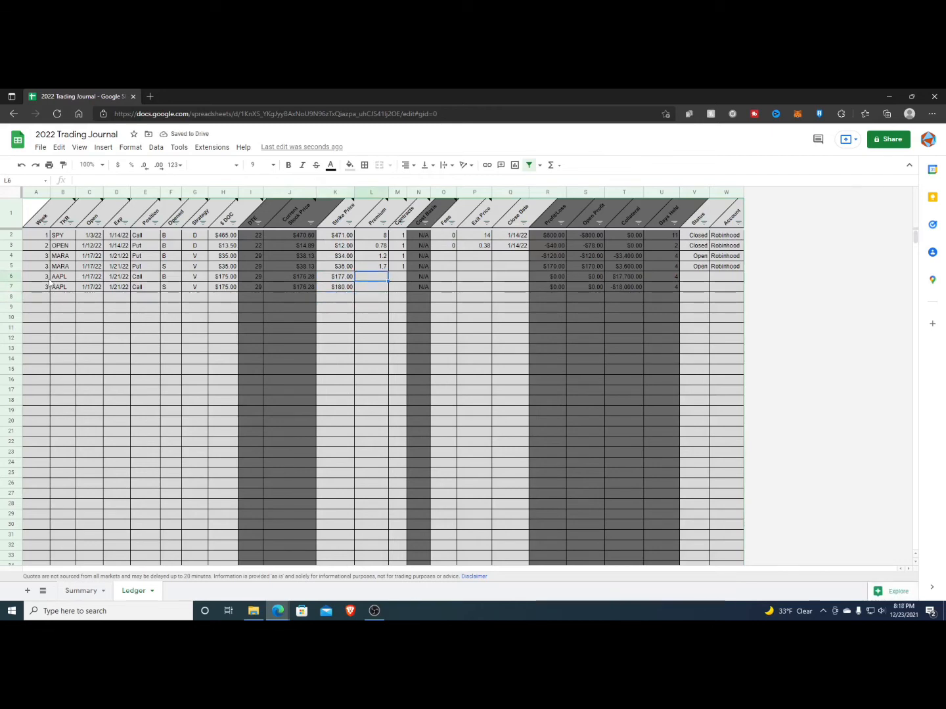
type("5")
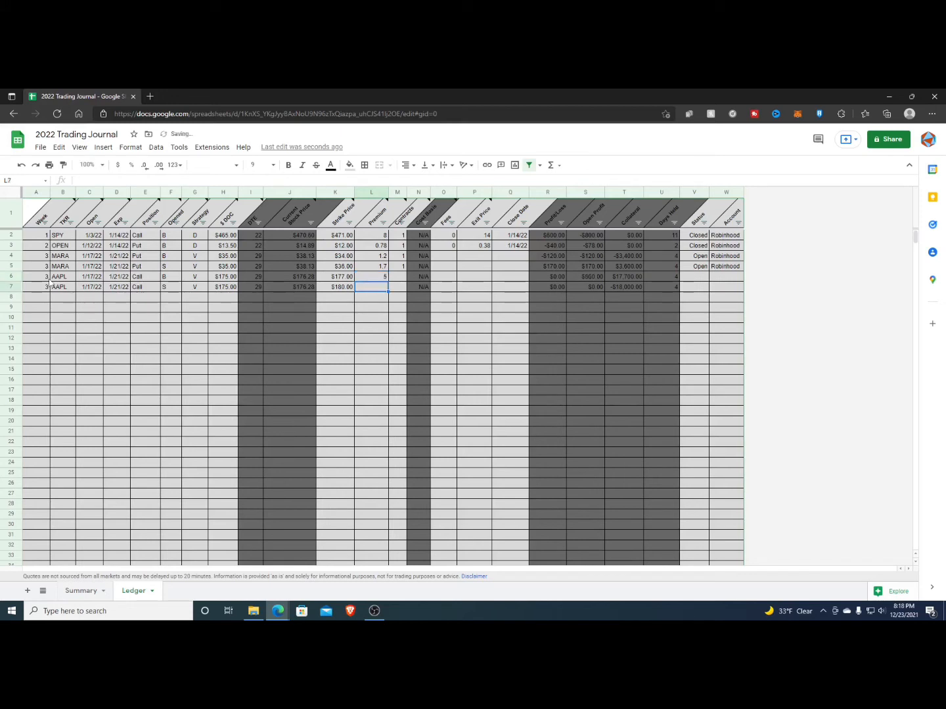
key("Return")
key("Down")
type("3.5")
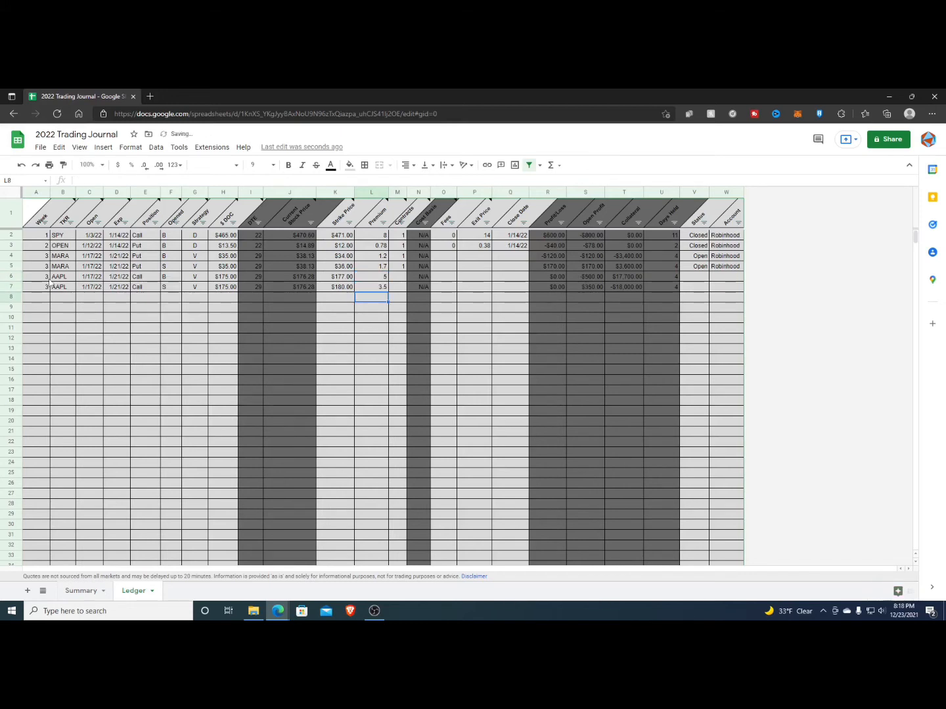
- Set the Contracts of both AAPL trades to 1
key("Tab")
key("Up")
type("1")
key("Return")
type("1")
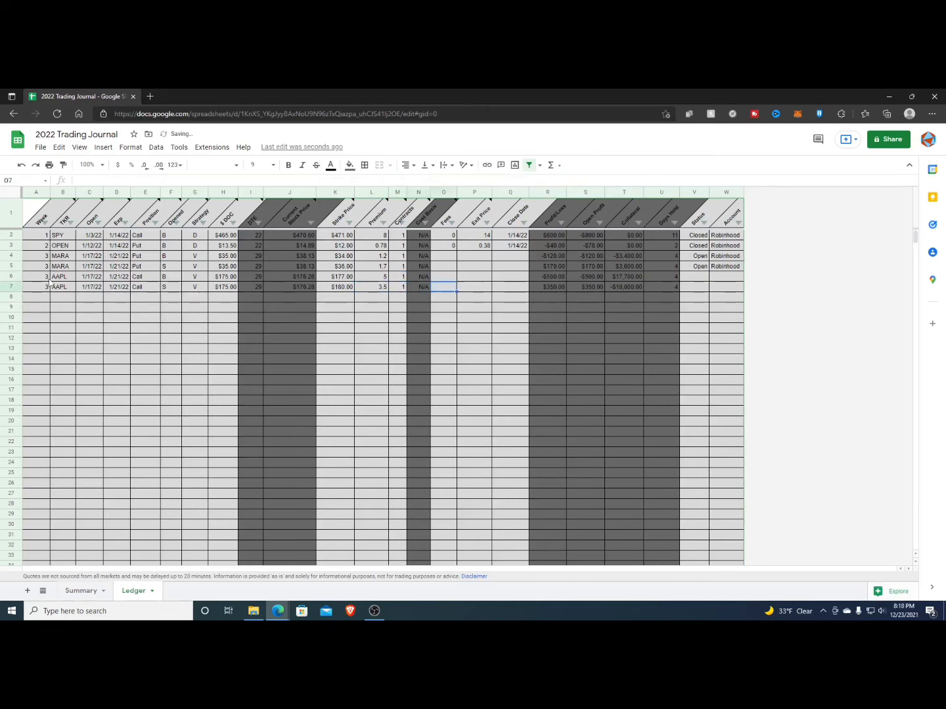
- Copy the Open status and Robinhood account from row 5 down to both AAPL trades
key("Tab")
key("Tab")
key("Tab")
key("Tab")
key("Tab")
key("Tab")
key("Tab")
key("Tab")
key("Tab")
key("shift+Right")
key("shift+Up")
key("shift+Up")
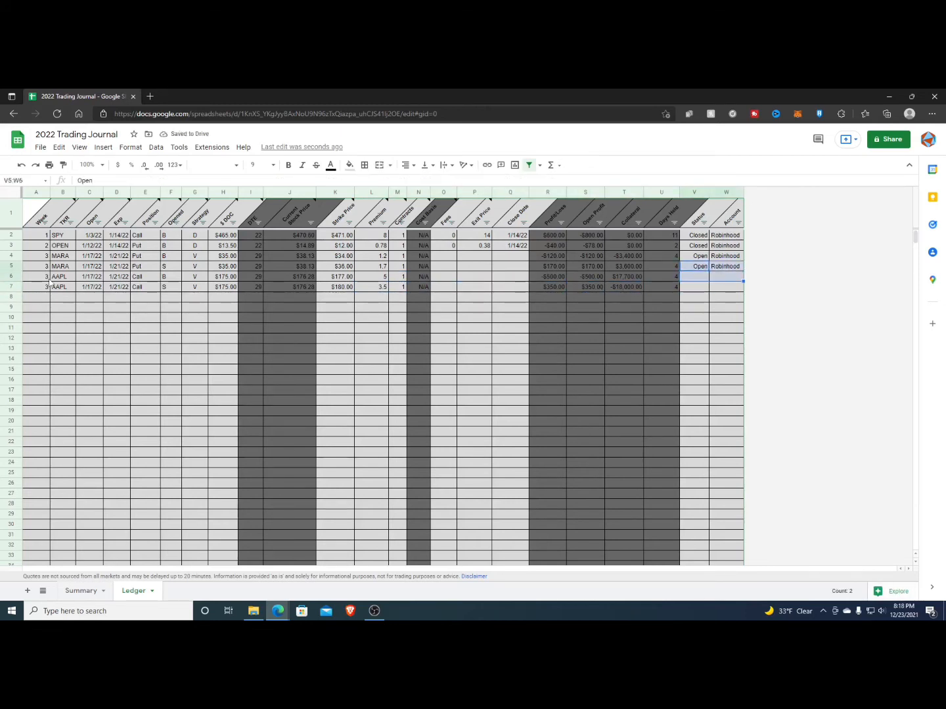
key("ctrl+d")
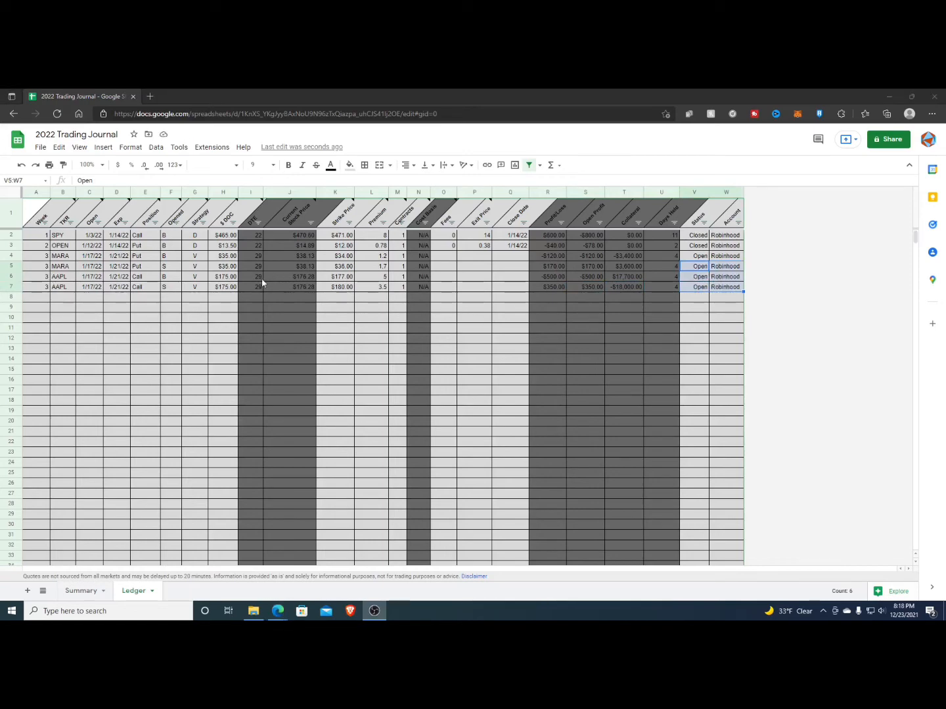
- Enter 0 as the Fees of both MARA trades in rows 4 and 5
left_click(440, 257)
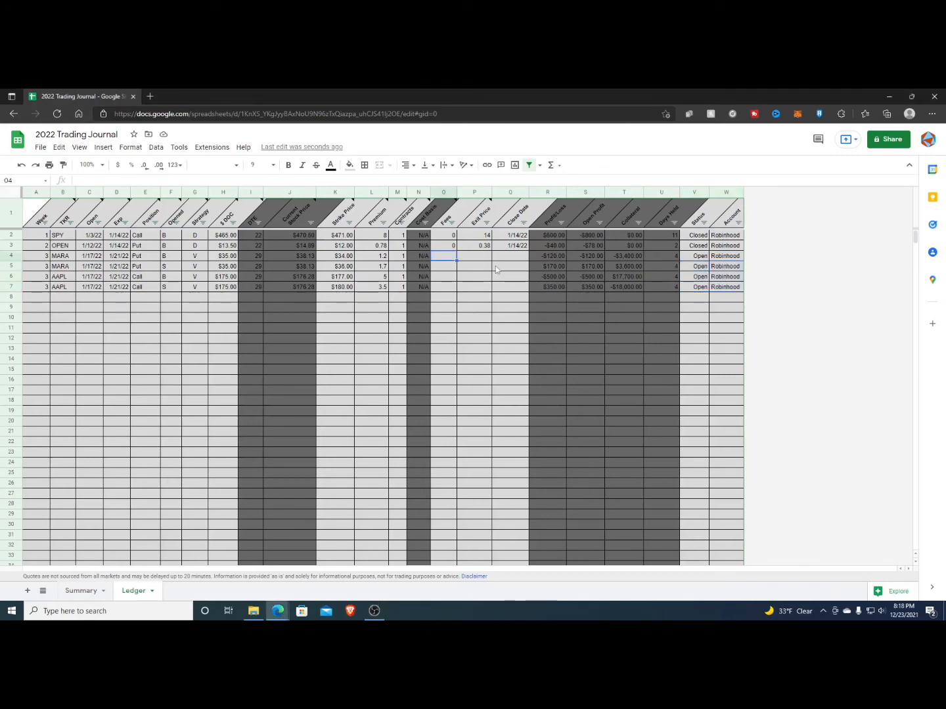
type("0")
key("Return")
type("0")
key("Return")
- Enter 0 as the Exit Price of both MARA trades
key("Right")
key("Up")
key("Up")
type("0")
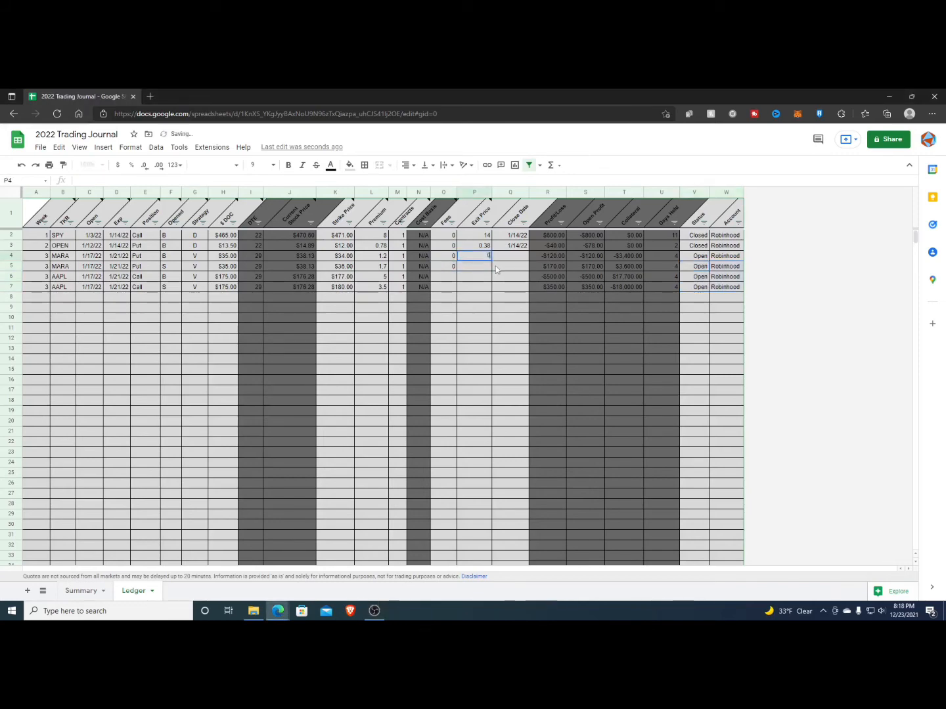
key("Return")
type("0")
key("Return")
- Enter 1/21/22 as the Close Date of the MARA trade in row 4 and copy it down to row 5
key("Right")
key("Up")
key("Up")
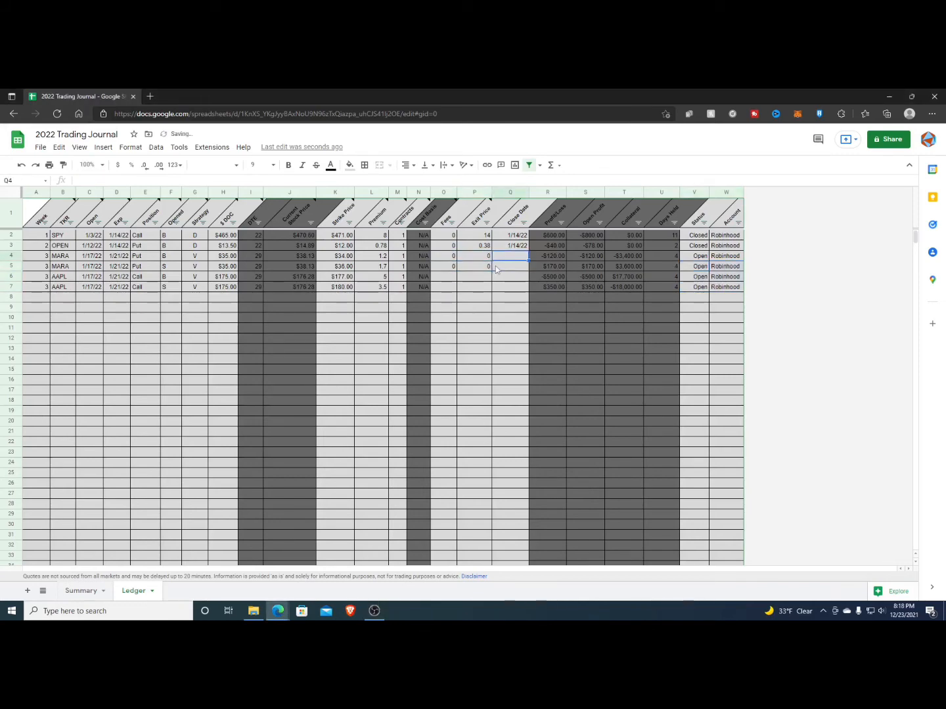
type("1/21/22")
key("Return")
key("Up")
key("shift+Down")
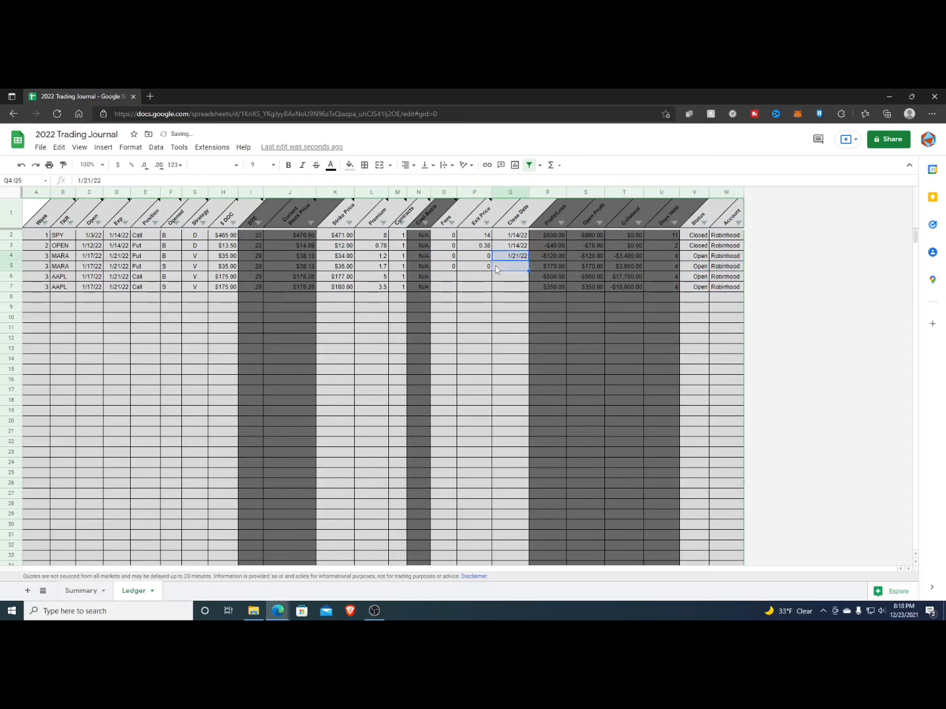
key("ctrl+d")
- Set the Status of both MARA trades to Closed
key("Right")
key("Right")
key("Right")
key("Right")
key("Right")
type("Closed")
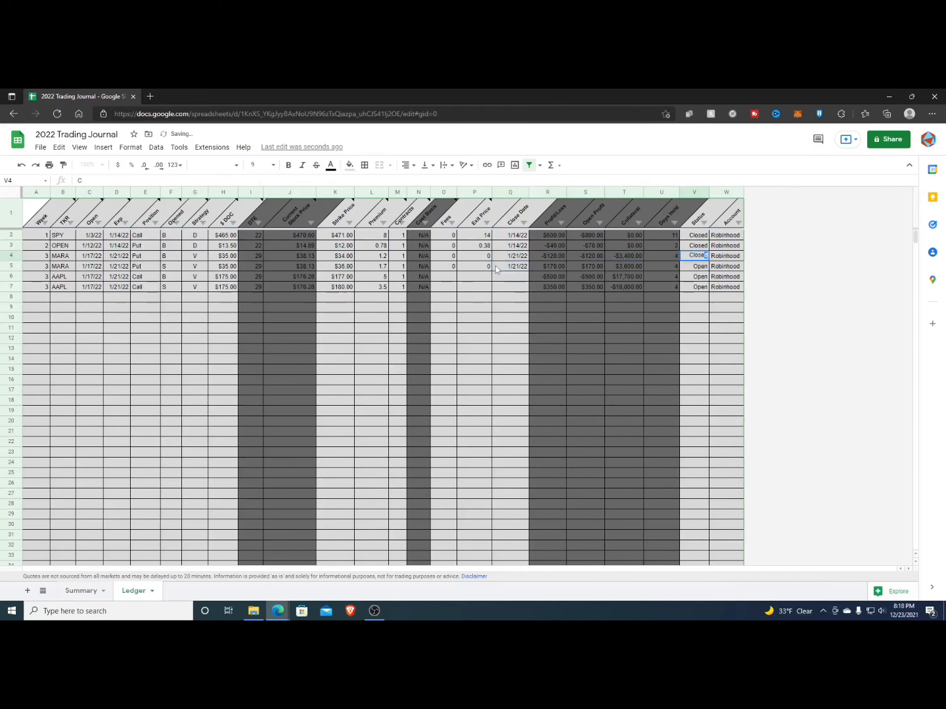
key("Return")
key("Up")
key("shift+Down")
key("ctrl+d")
- Enter 0 as the Fees of both AAPL trades in rows 6 and 7
key("Down")
key("Left")
key("Left")
key("Left")
key("Left")
key("Left")
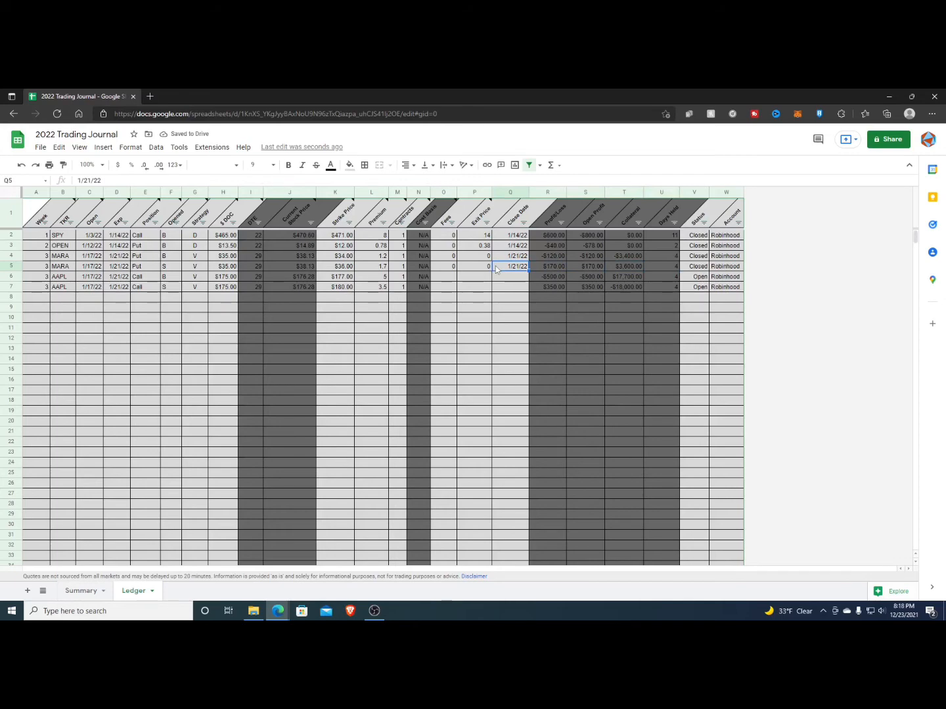
key("Down")
key("Left")
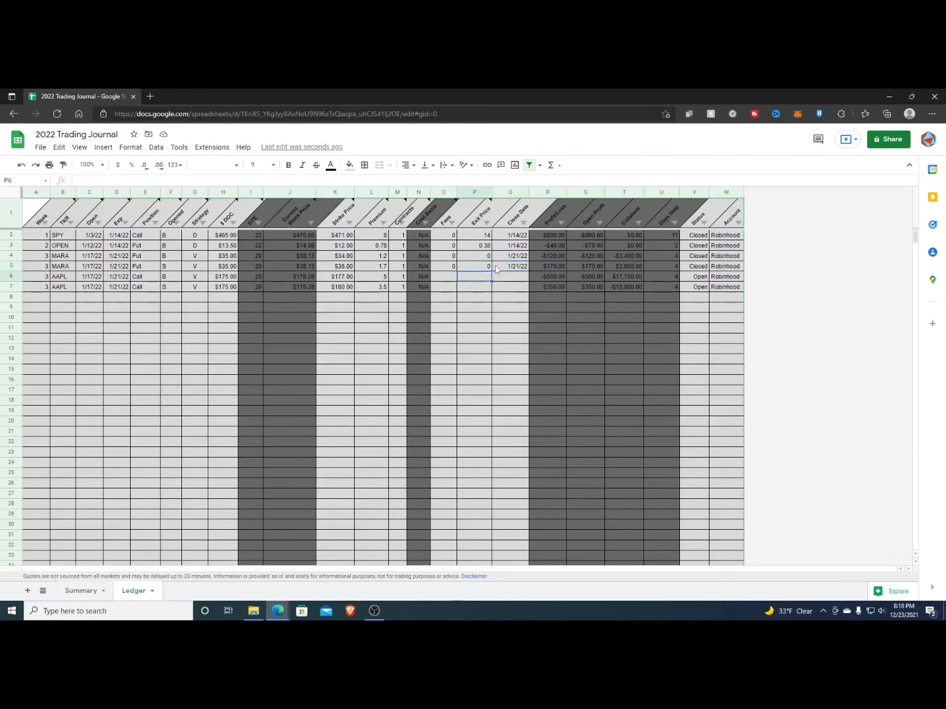
key("Left")
type("0")
key("Return")
type("0")
key("Return")
- Enter exit prices of 7 for the AAPL trade in row 6 and 4 for the one in row 7
key("Right")
key("Up")
key("Up")
type("7")
key("Return")
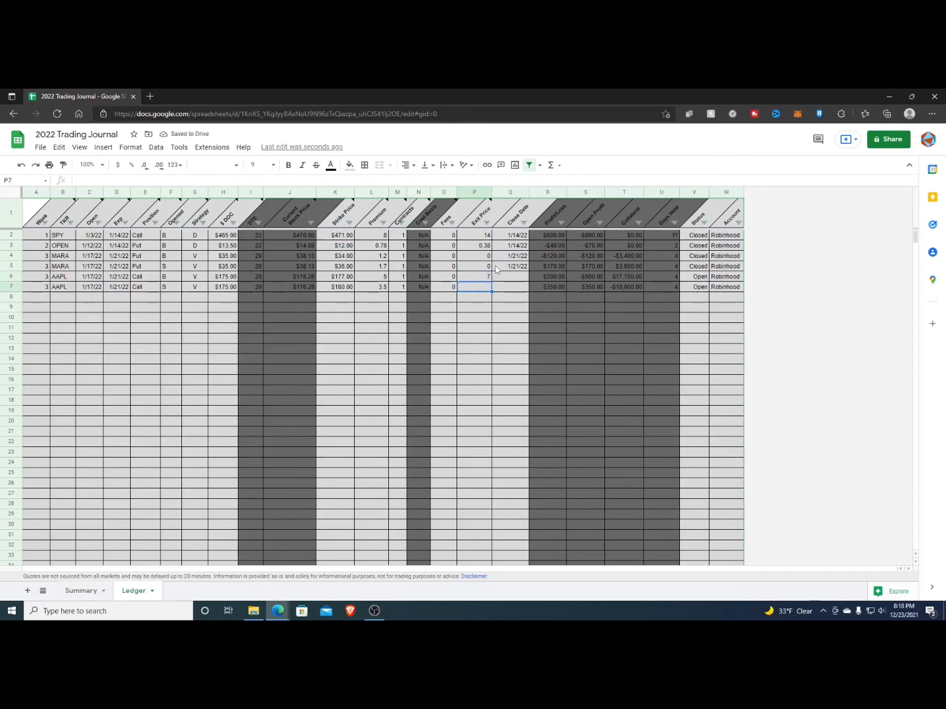
type("4")
key("Return")
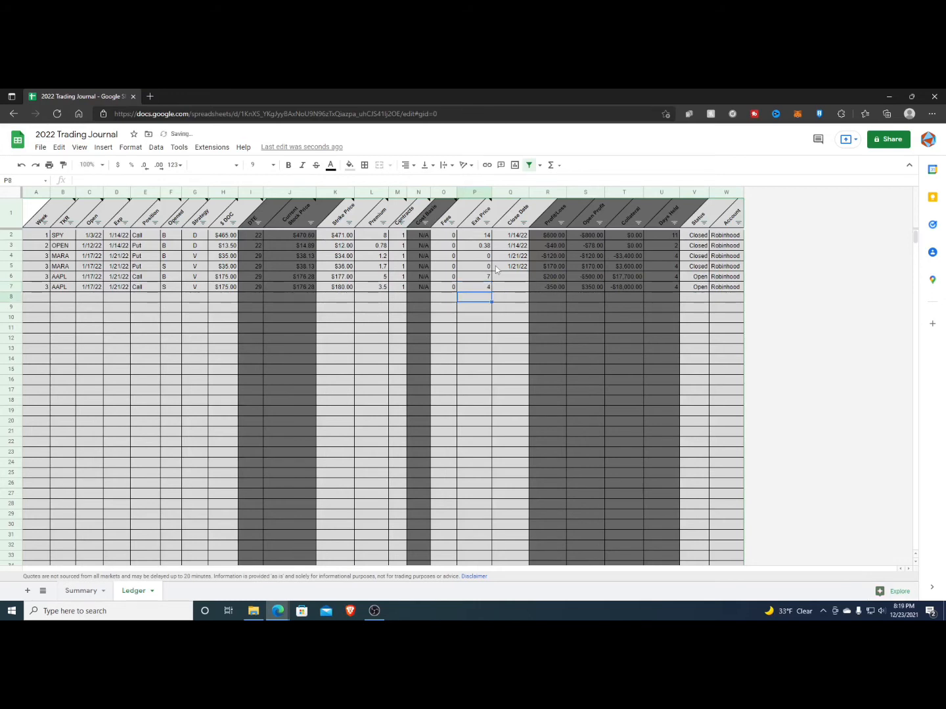
- Enter 1/21/22 as the Close Date of the AAPL trade in row 6 and copy it down to row 7
key("Right")
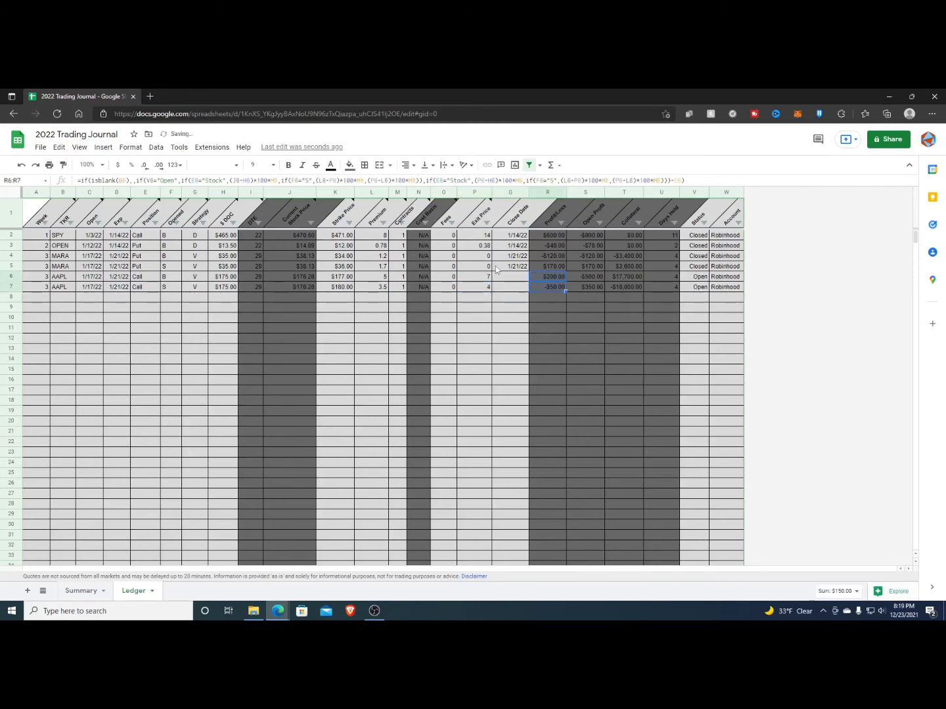
left_click(496, 267)
key("Down")
type("1/")
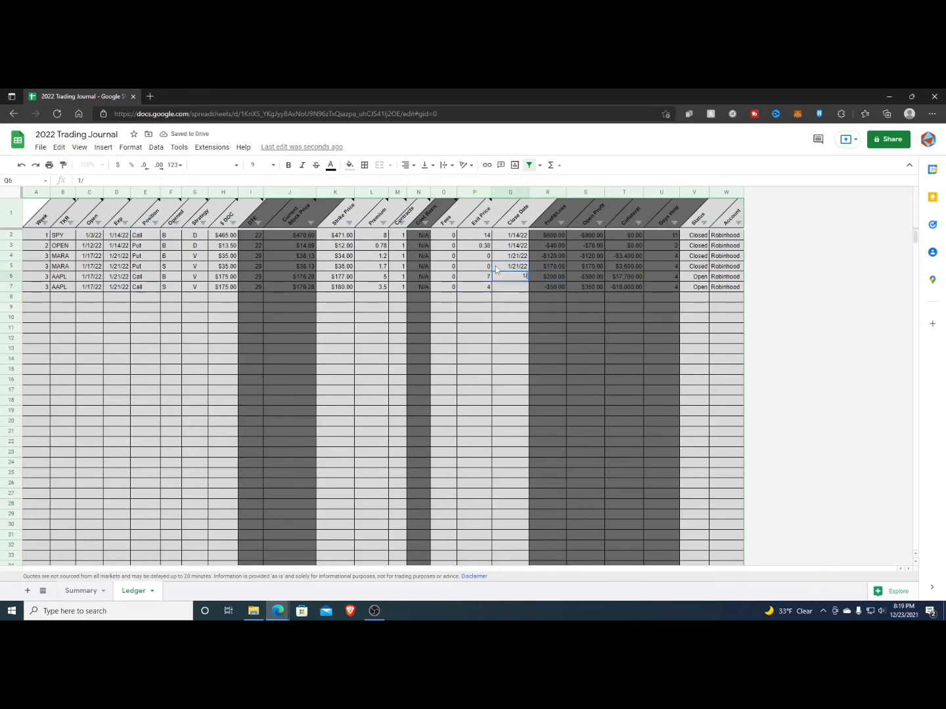
type("21/22")
key("Return")
key("Up")
key("shift+Down")
key("ctrl+d")
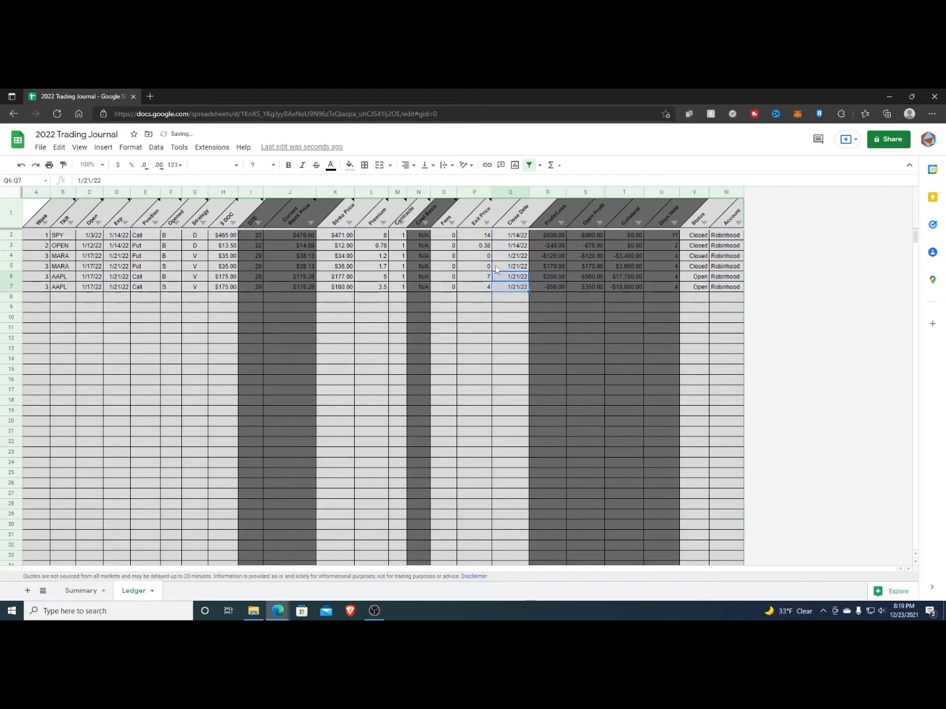
- Copy the Closed status from row 5 down to both AAPL trades
key("Right")
key("Right")
key("Right")
key("Right")
key("Right")
key("Up")
key("shift+Down")
key("shift+Down")
key("ctrl+d")
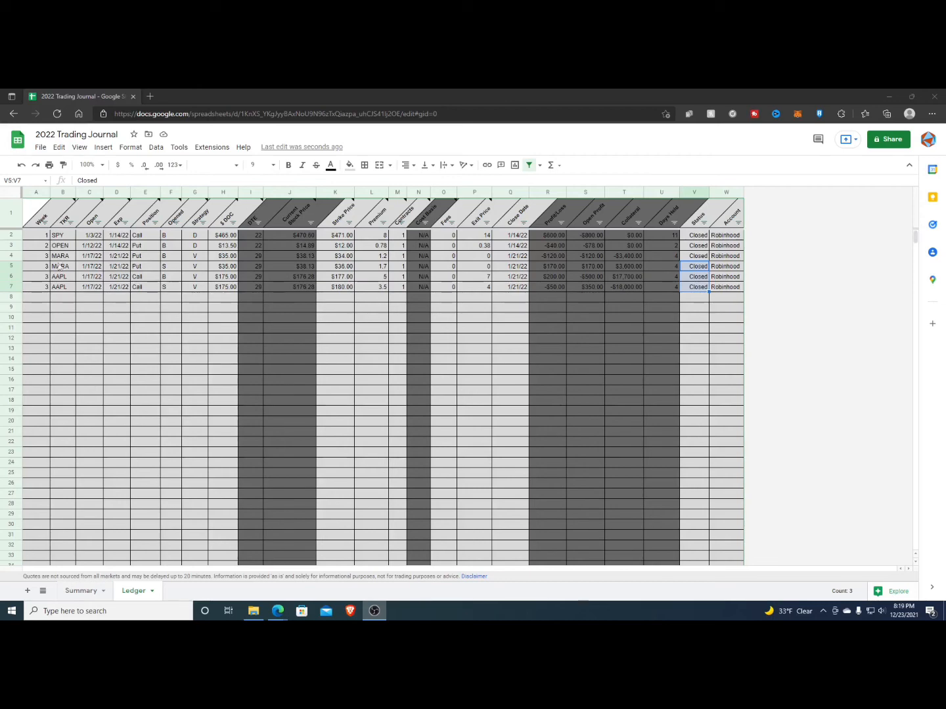
- Start a new trade in row 8 with Week 4 and ticker NEGG
left_click(39, 297)
type("4")
key("Return")
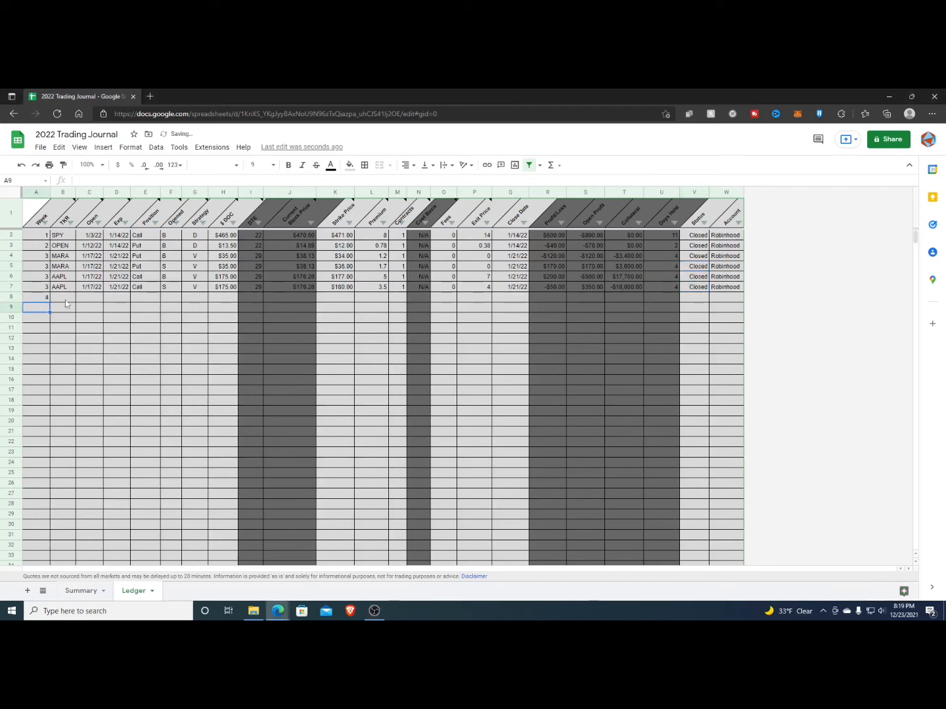
left_click(65, 299)
type("NEE")
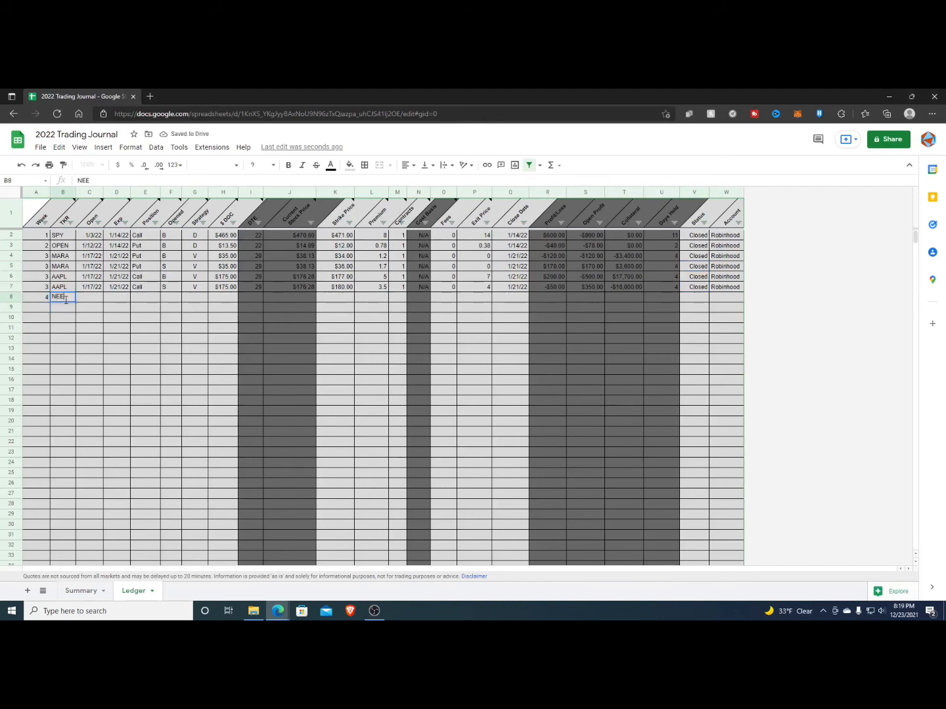
key("BackSpace")
type("GG")
key("Return")
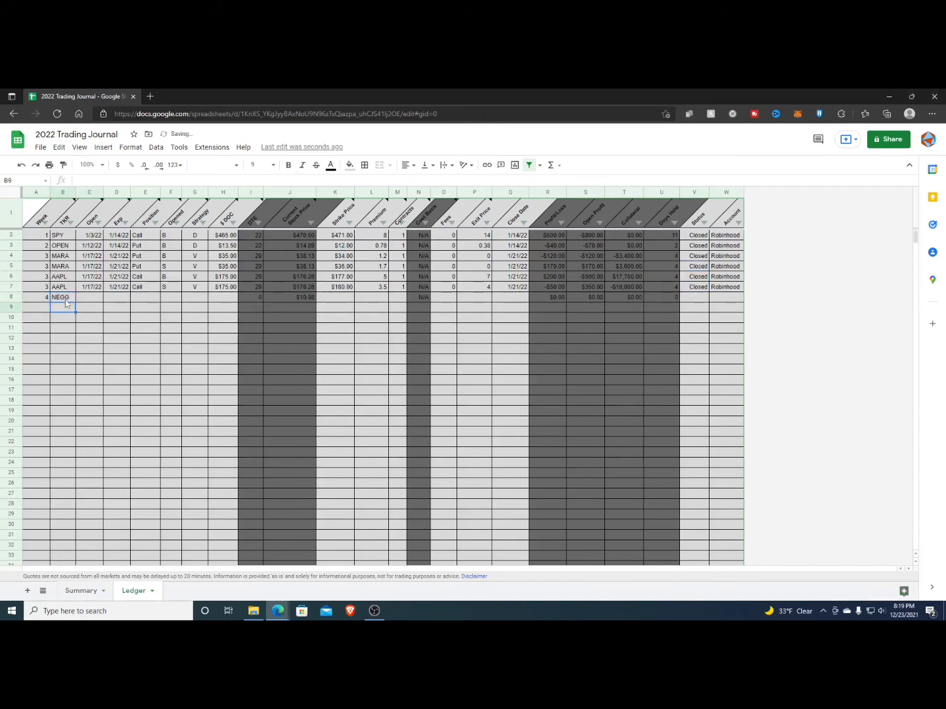
- Enter the Open date 1/24/22 and expiration date 2/11/22 for the NEGG trade
key("Up")
key("Right")
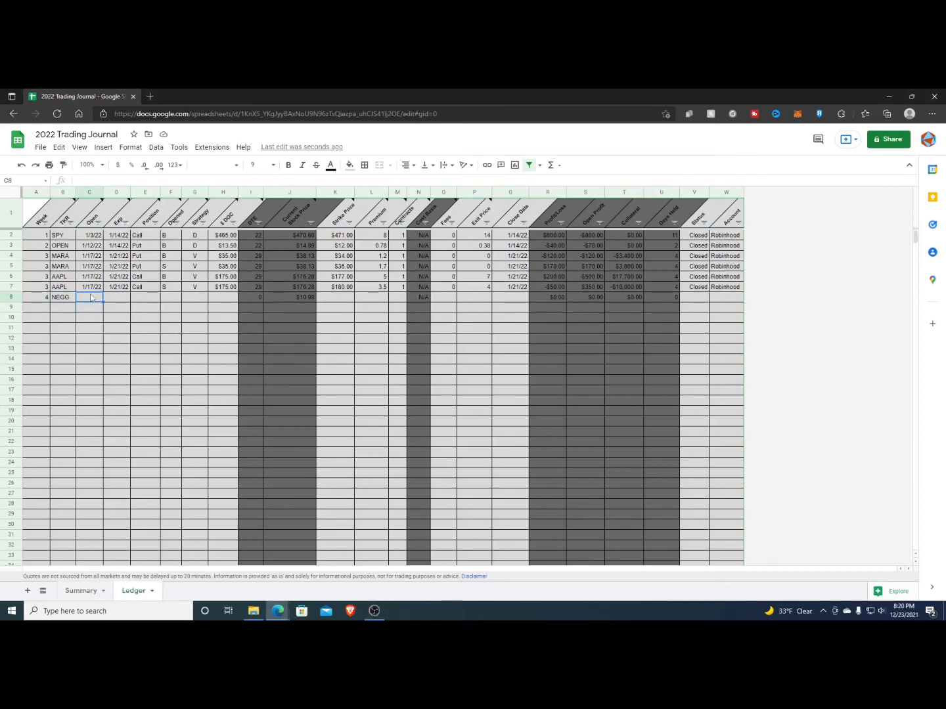
type("1/24/22")
key("Return")
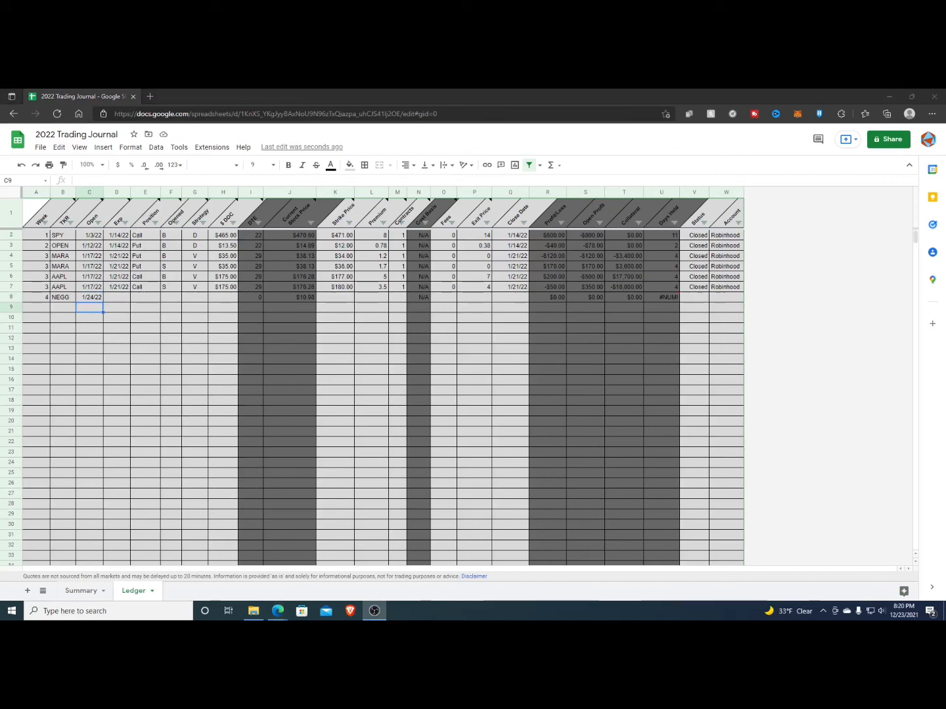
left_click(128, 300)
type("2")
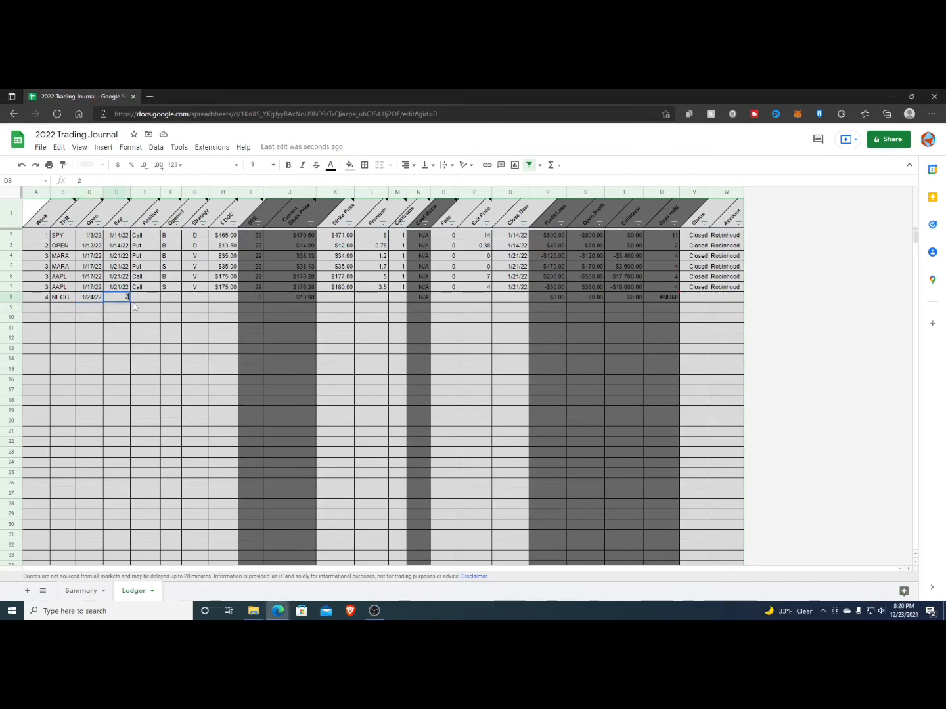
type("/11/22")
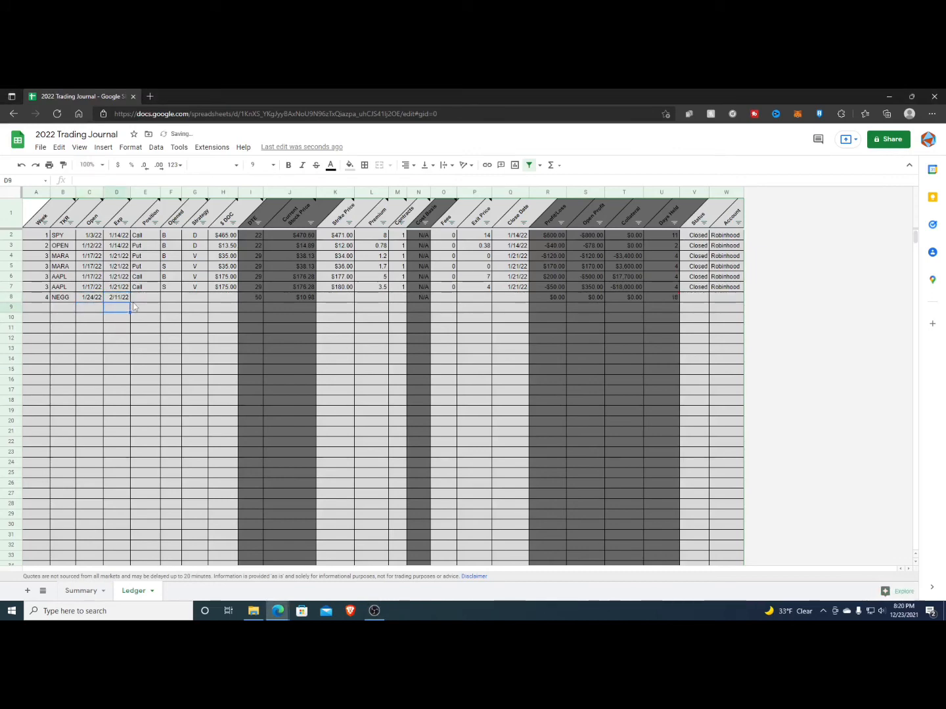
- Set the NEGG trade in row 8 to Position Put, Opened S and Strategy C
left_click(132, 306)
type("Put")
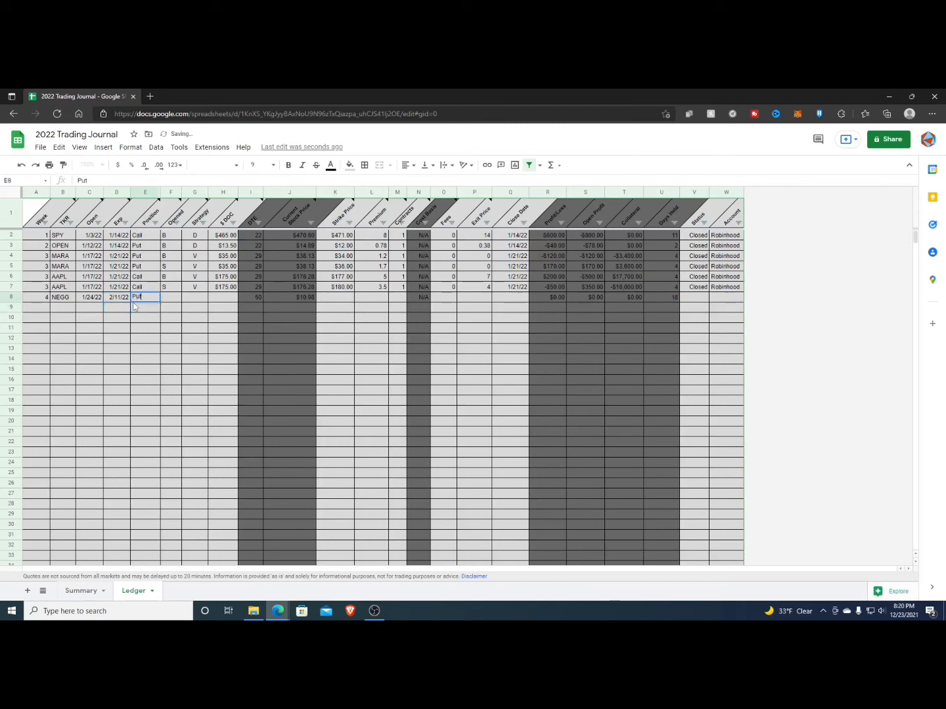
key("Tab")
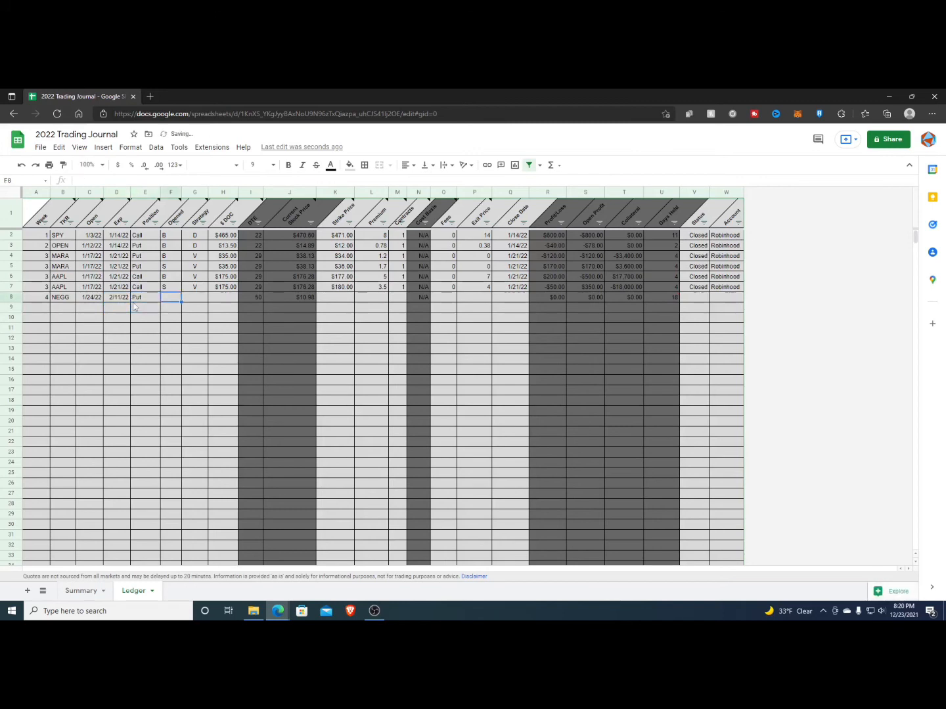
type("S")
key("Tab")
type("C")
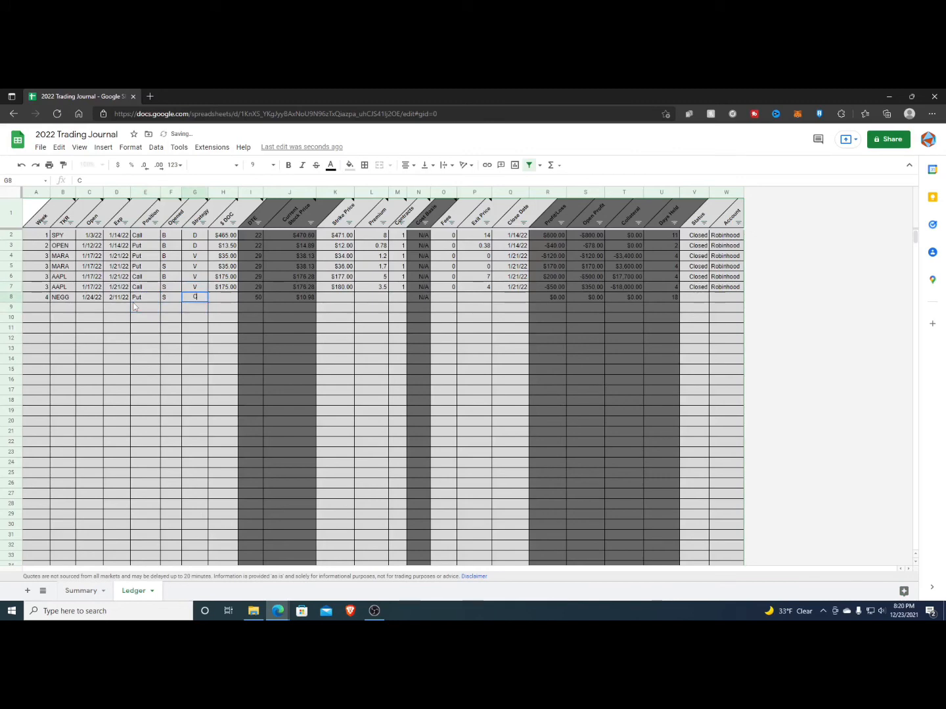
key("Return")
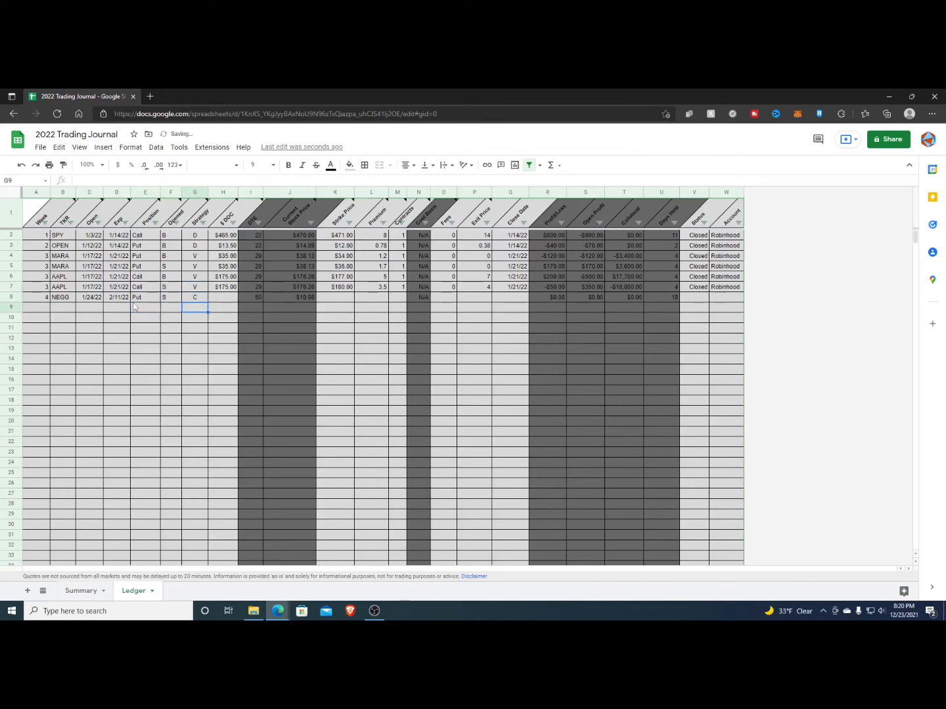
- Enter a $ DOC of 12 and a Strike Price of 10 for the NEGG put in row 8
key("Up")
key("Right")
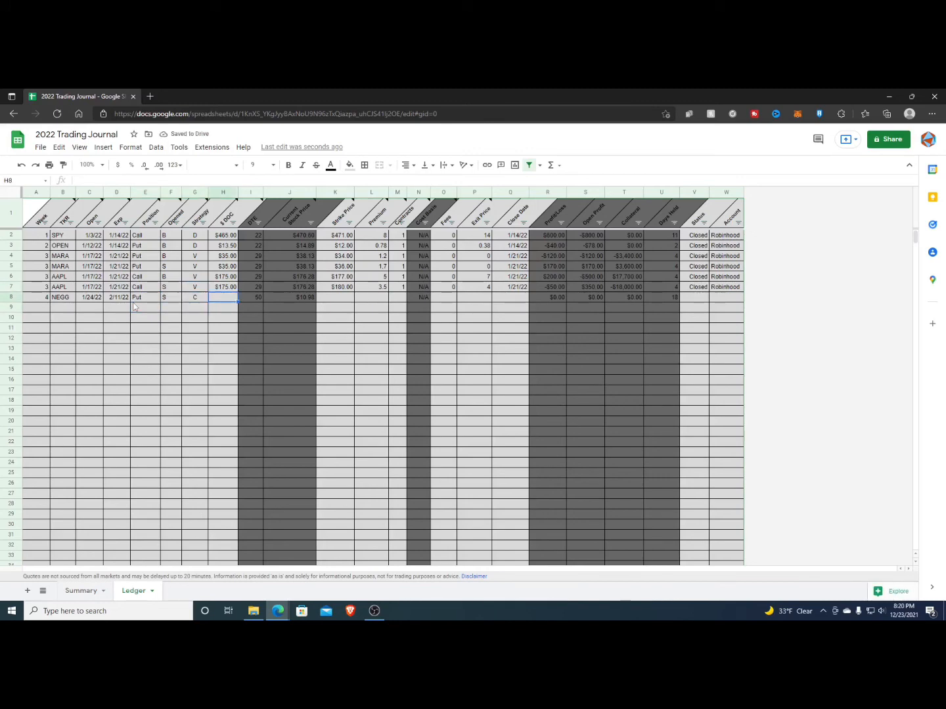
type("12")
key("Return")
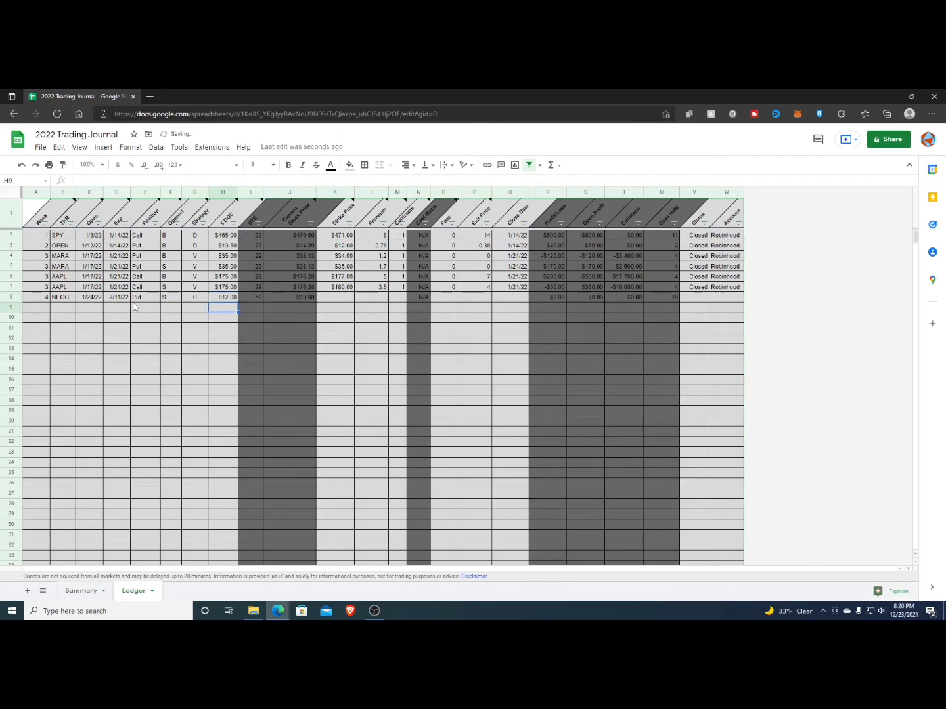
key("Up")
key("Right")
key("Right")
key("Right")
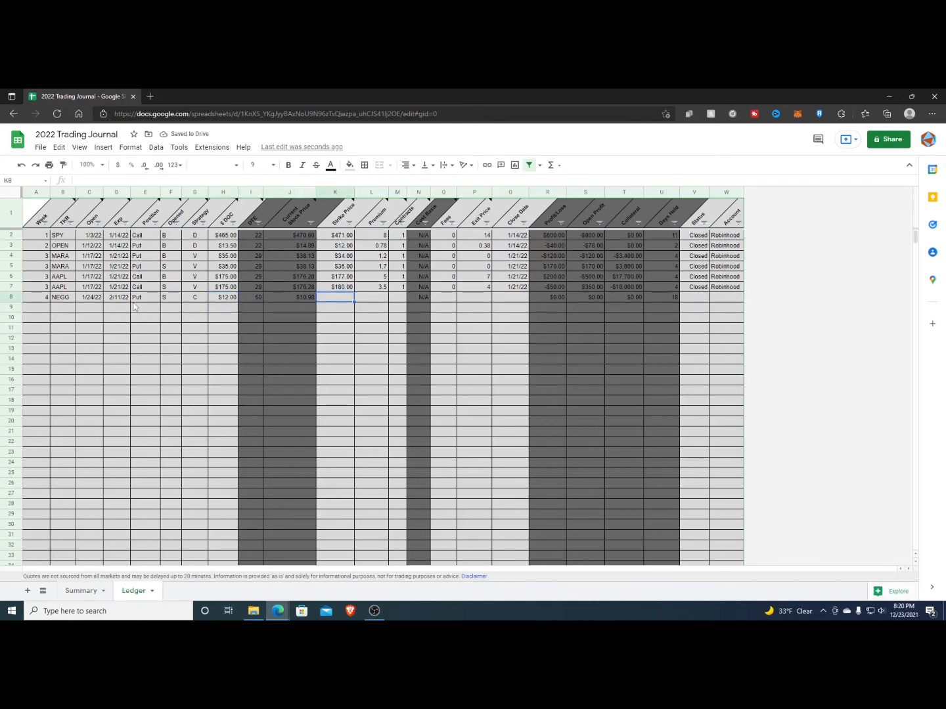
type("10")
key("Tab")
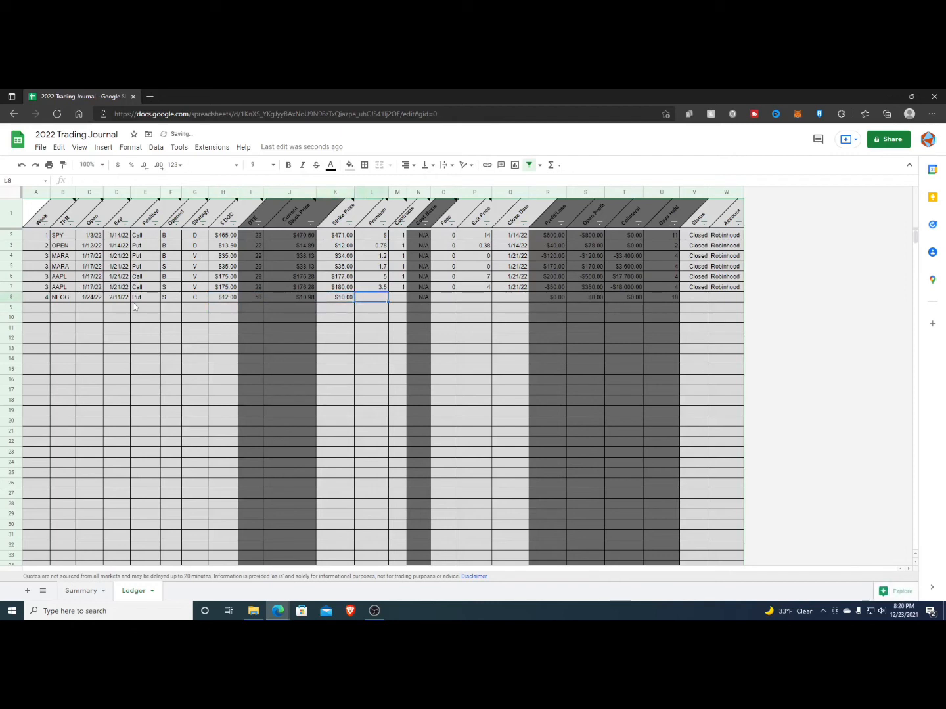
- Enter a Premium of 1.2 and 1 contract for the NEGG put
type("1.2")
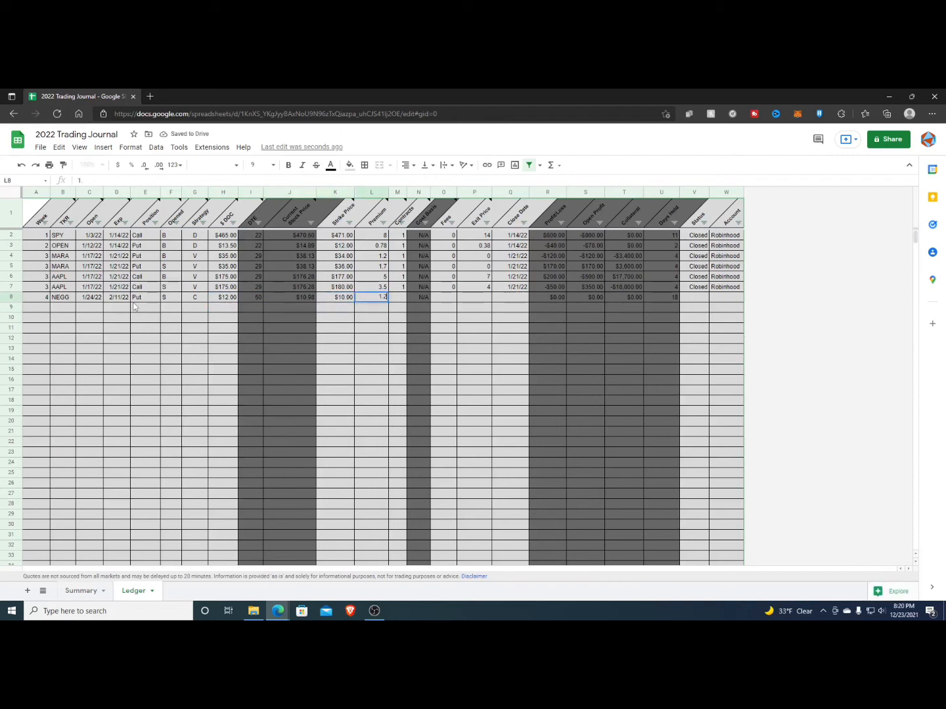
key("Tab")
type("1")
key("Tab")
- Set the Status of the NEGG trade in row 8 to Open
key("Tab")
key("Tab")
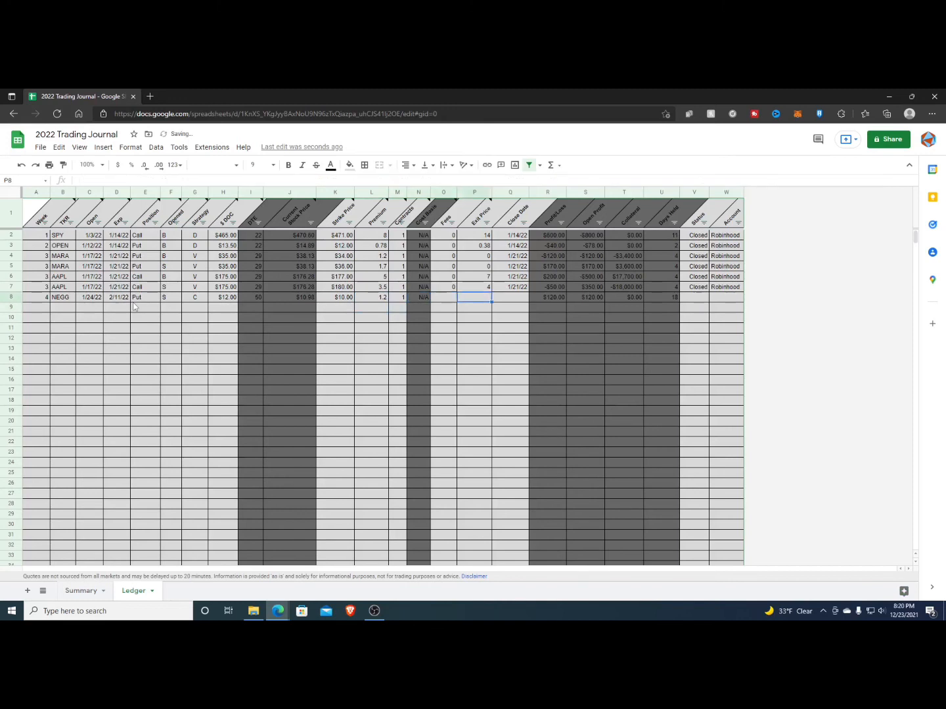
key("Tab")
key("Tab")
key("Tab")
key("Tab")
key("Tab")
key("Tab")
type("Oe")
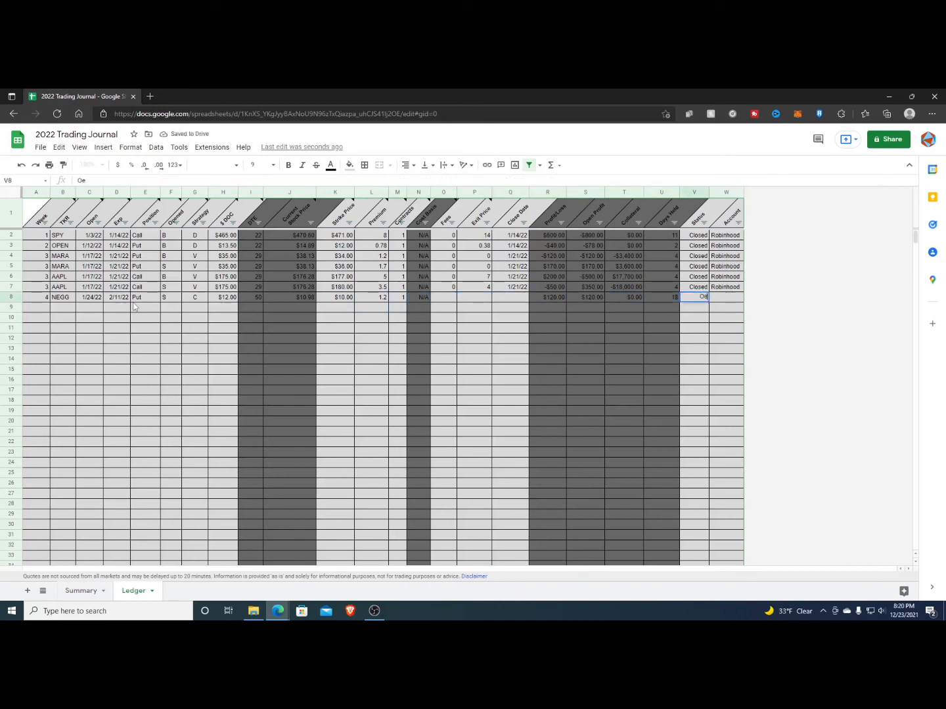
key("BackSpace")
type("pen")
key("Return")
- Copy the Robinhood account from row 7 down to the NEGG trade in row 8
key("Right")
key("Up")
key("Up")
key("shift+Down")
key("ctrl+d")
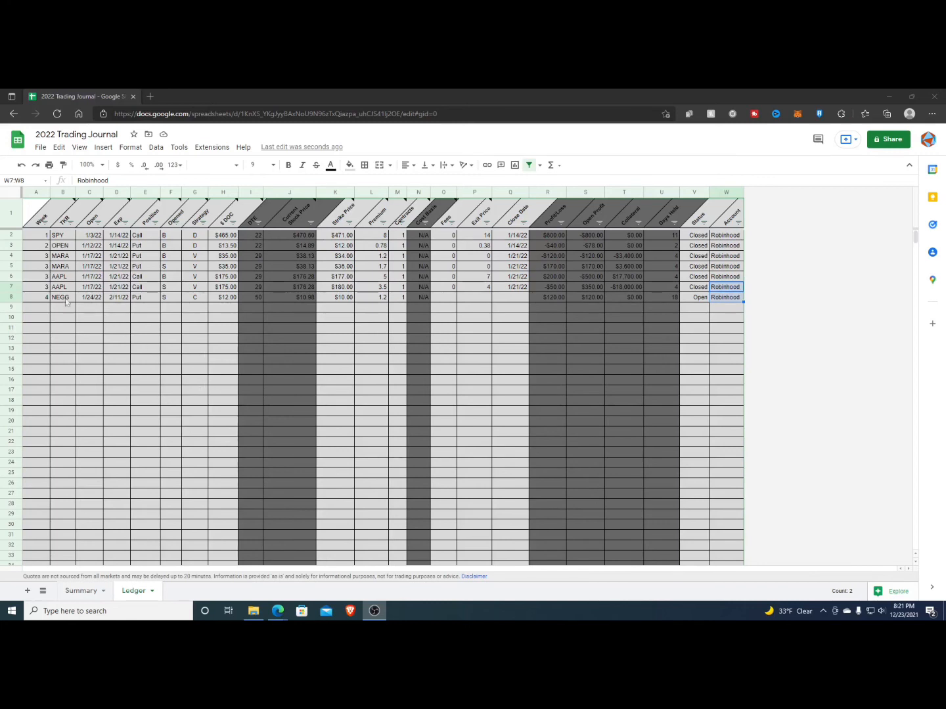
- Start a new trade in row 9 with Week 5 and ticker SKLZ
left_click(40, 307)
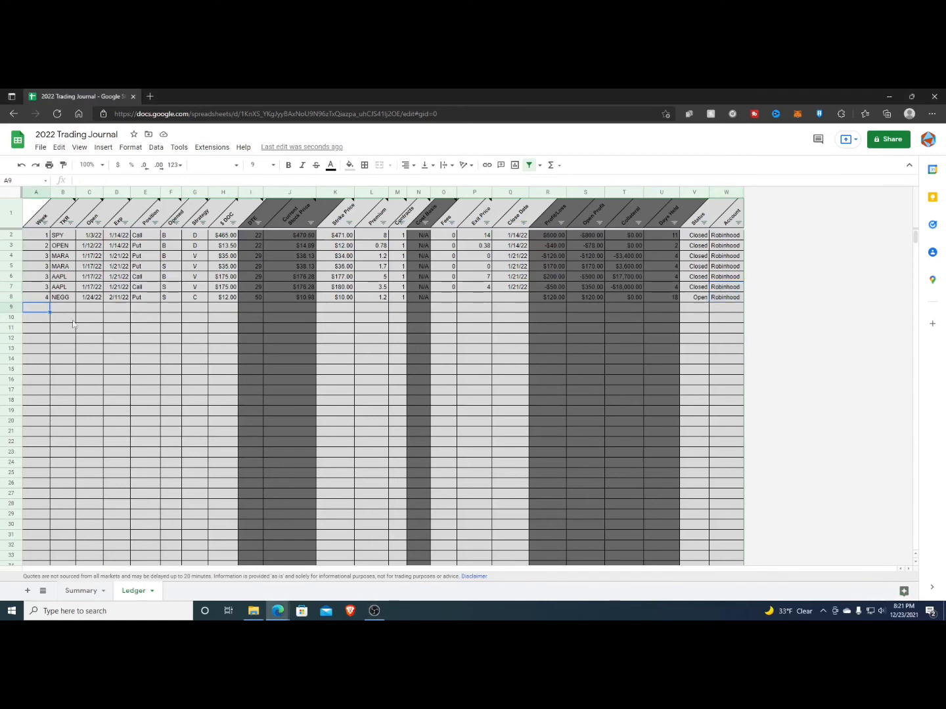
type("5")
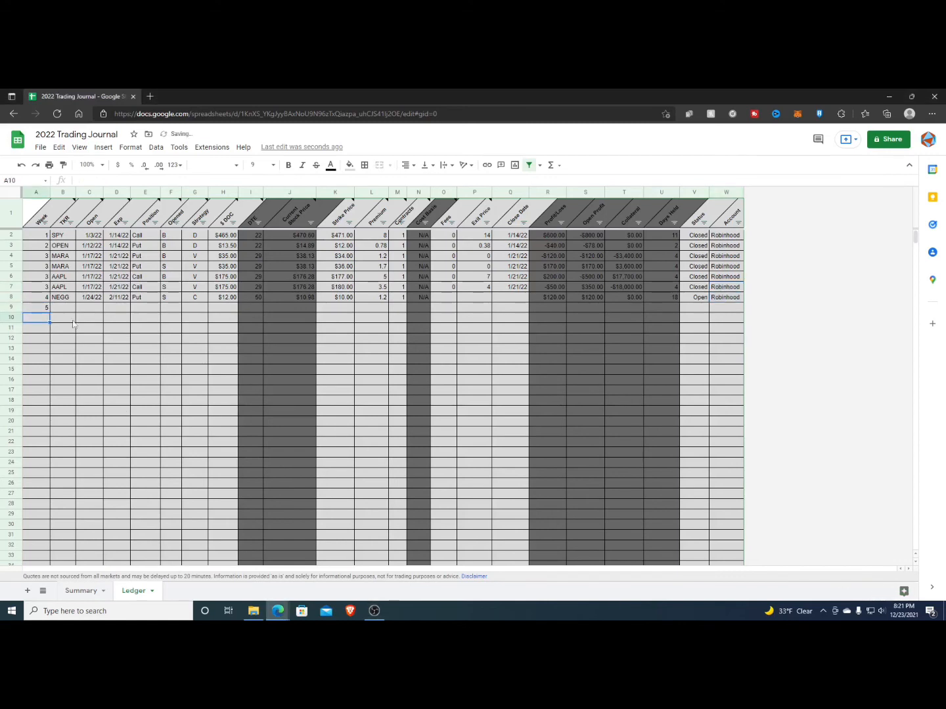
key("Tab")
type("SKLZ")
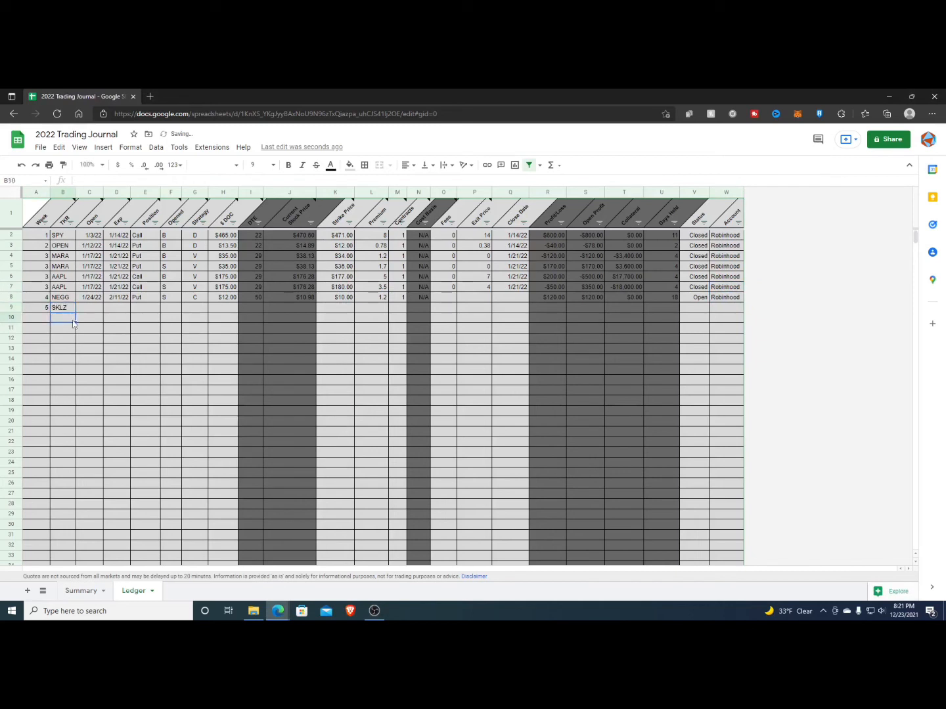
key("Tab")
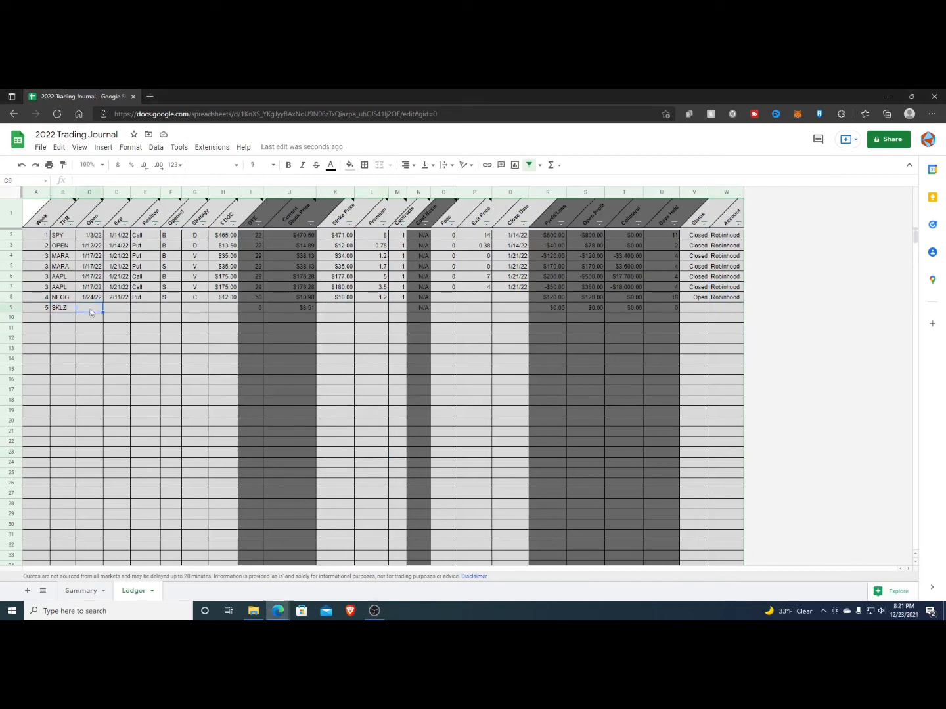
- Enter the Open date 1/31/22 and N/A as the expiration for the SKLZ trade in row 9
type("1/31/22")
key("Tab")
type("N/A")
key("Return")
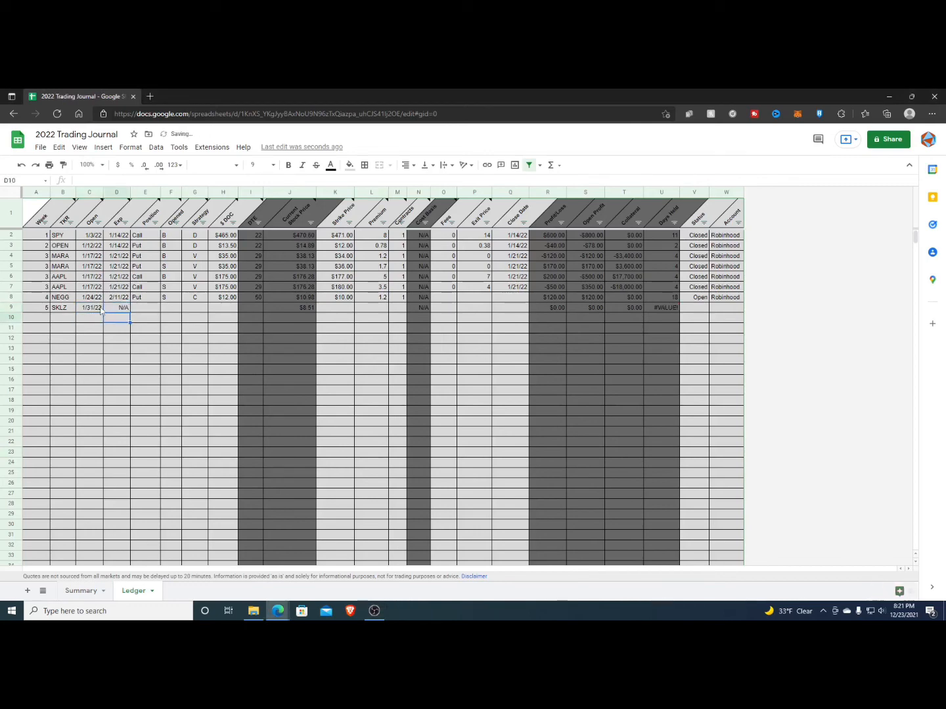
- Set the SKLZ trade's Position to Stock and its Opened value to B
key("Up")
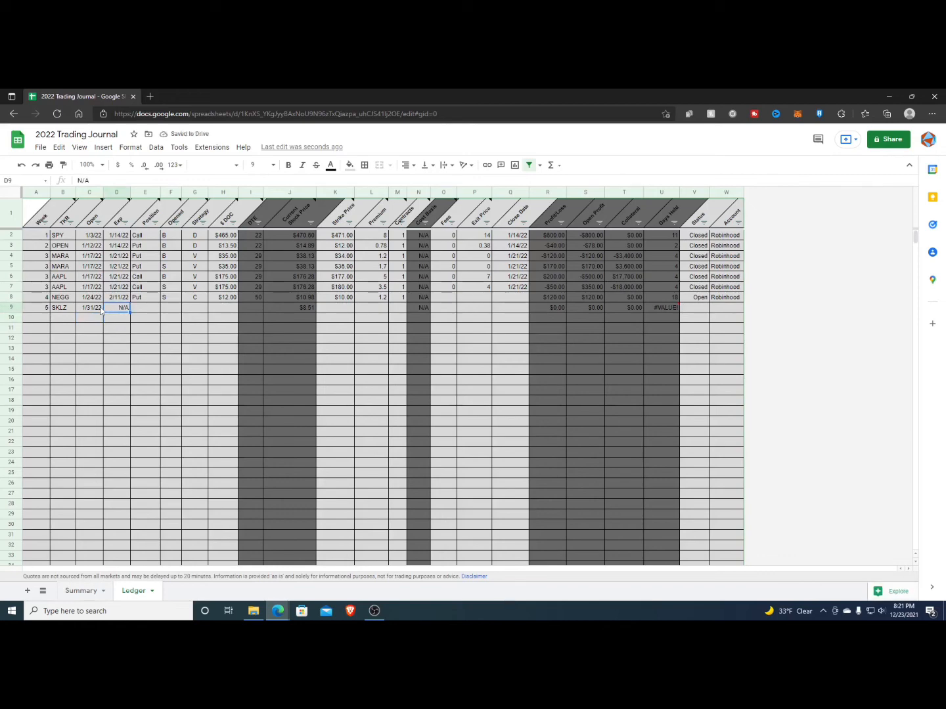
key("Right")
type("Stock")
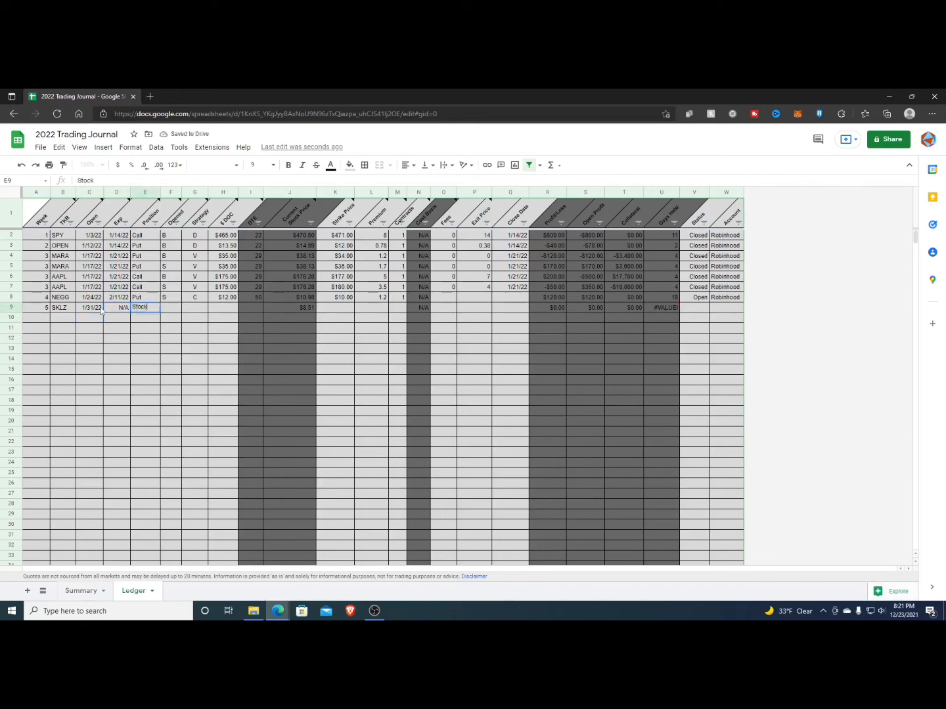
key("Return")
key("Up")
key("Right")
type("B")
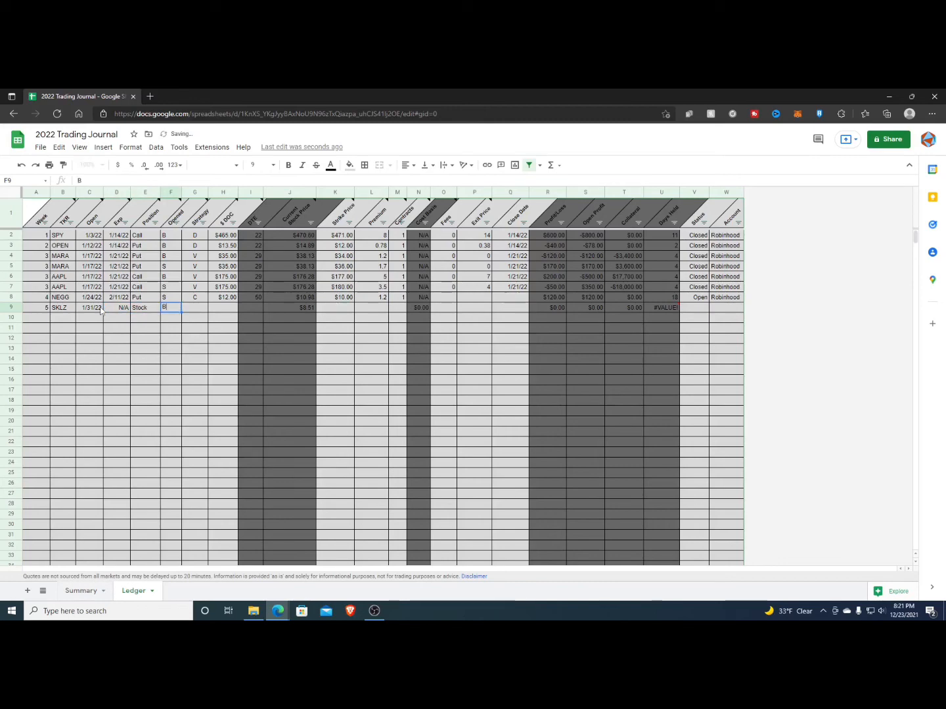
key("Return")
- Set the Strategy of the SKLZ stock trade in row 9 to S
key("Up")
key("Right")
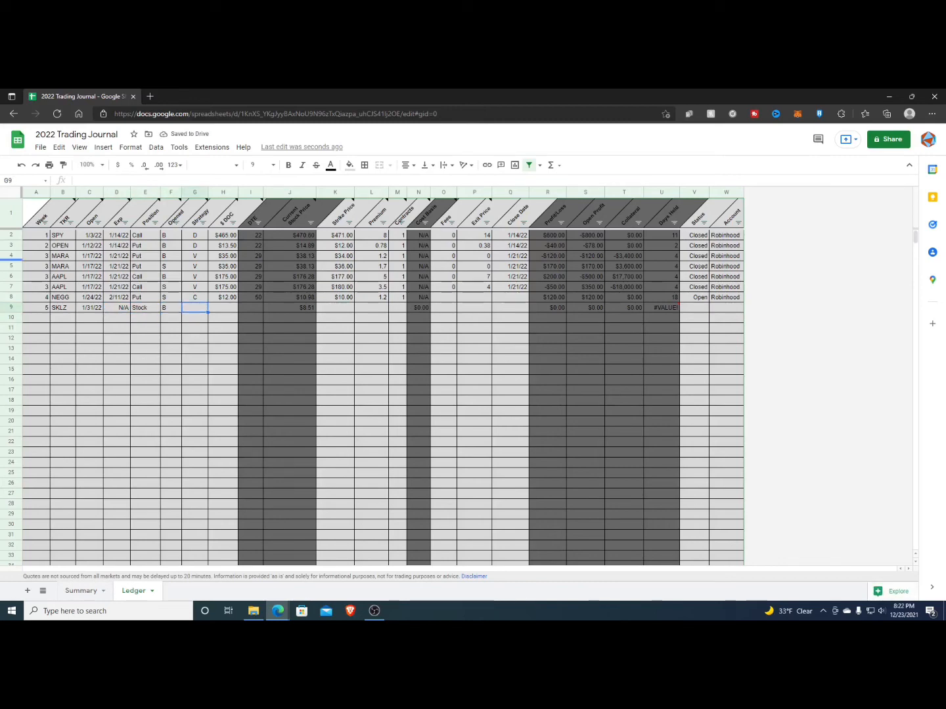
mouse_move(197, 217)
type("Strategy")
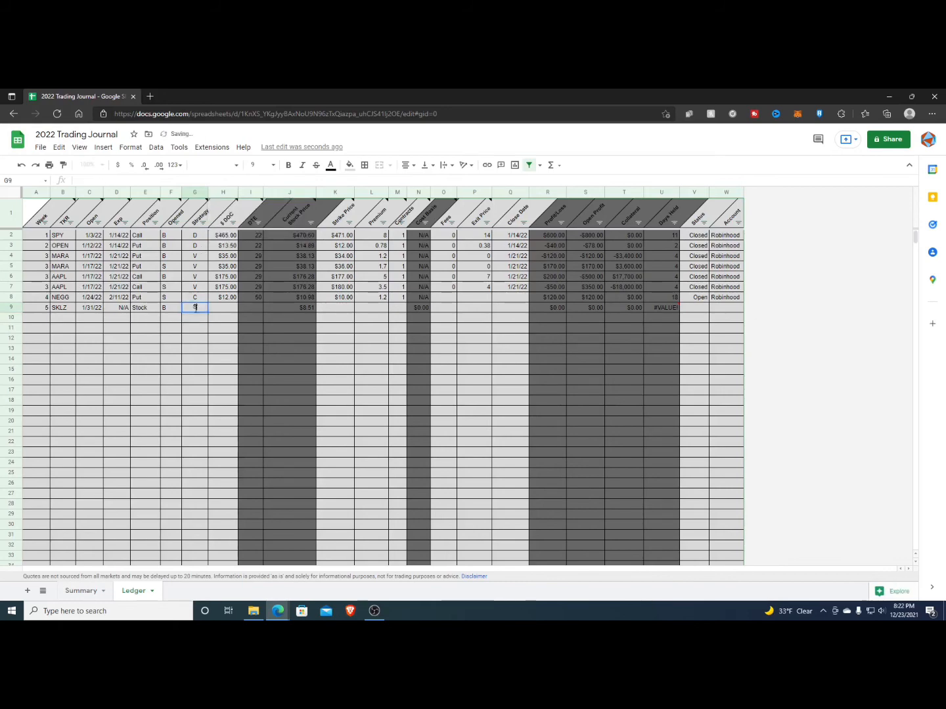
key("Return")
key("Up")
key("Delete")
type("Strategy")
key("Return")
key("Up")
type("St")
key("BackSpace")
key("Return")
key("Up")
key("Up")
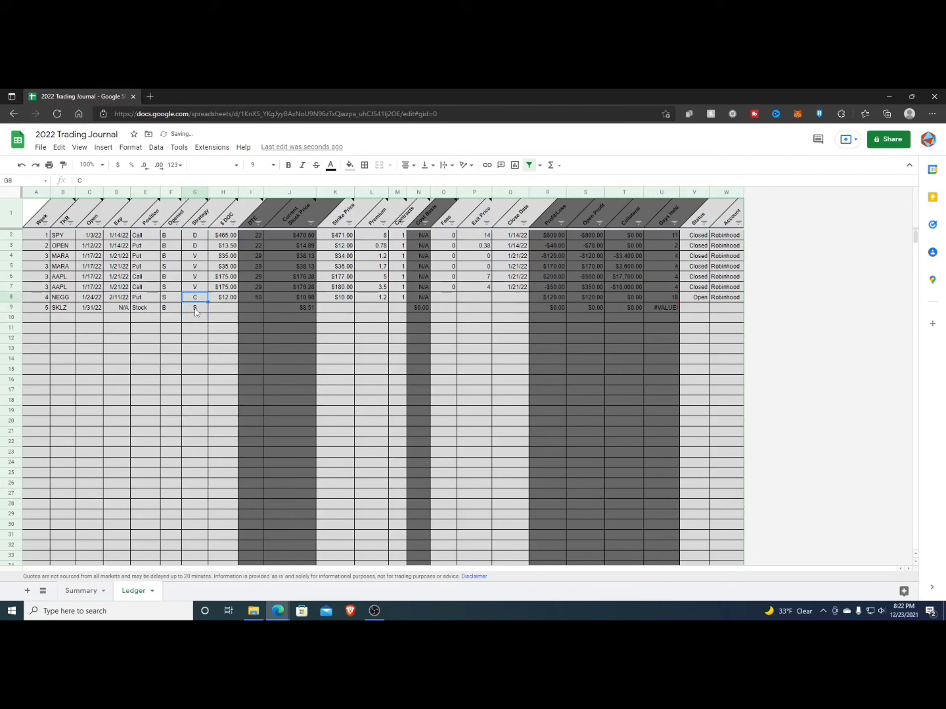
- Enter a $ DOC of 8 for the SKLZ stock trade in row 9
key("Down")
key("Right")
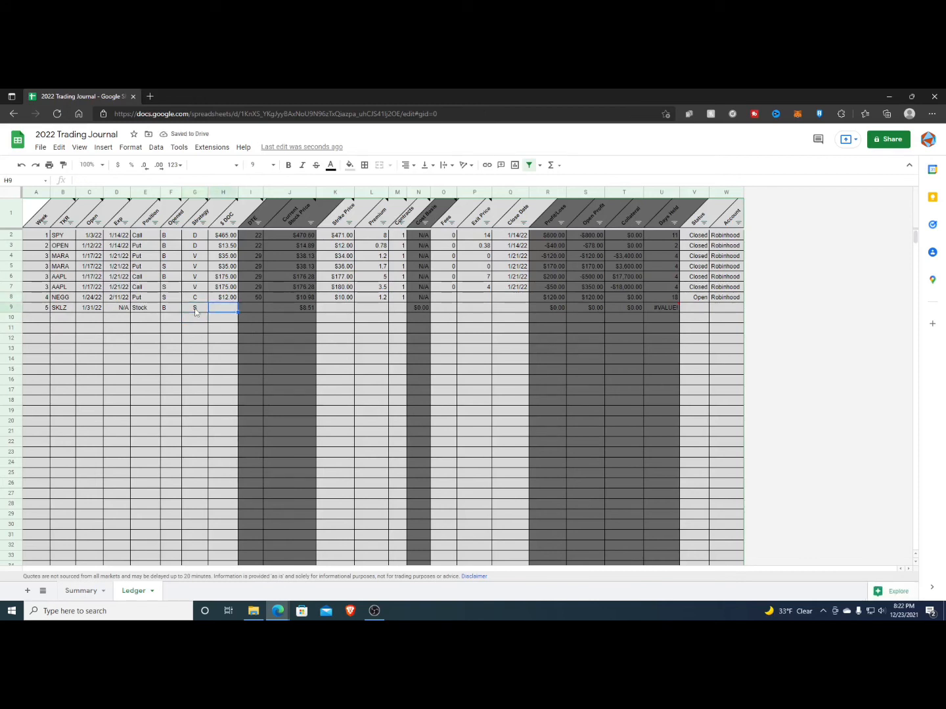
type("+")
type("8")
key("Tab")
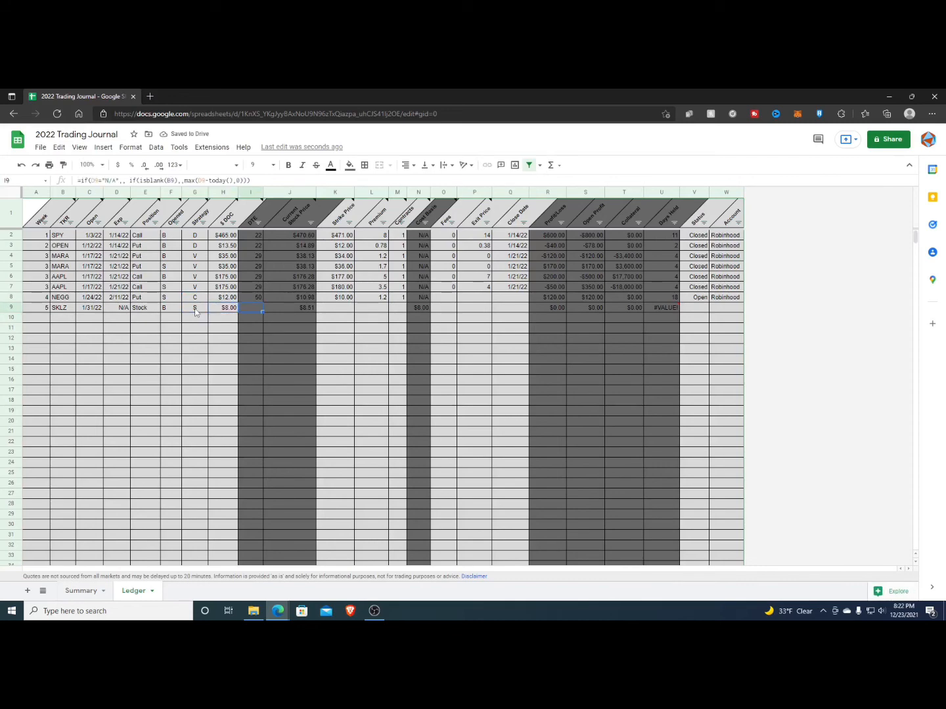
- Enter 0 for both the Strike Price and the Premium of the SKLZ stock trade
key("Tab")
key("Tab")
key("Tab")
key("shift+Tab")
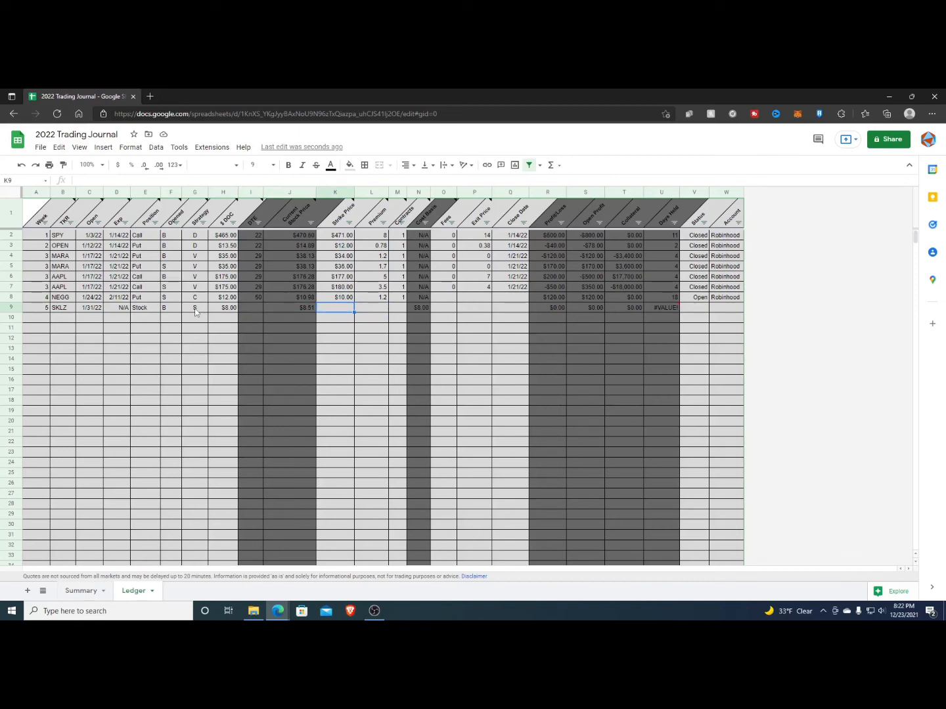
type("0")
key("Tab")
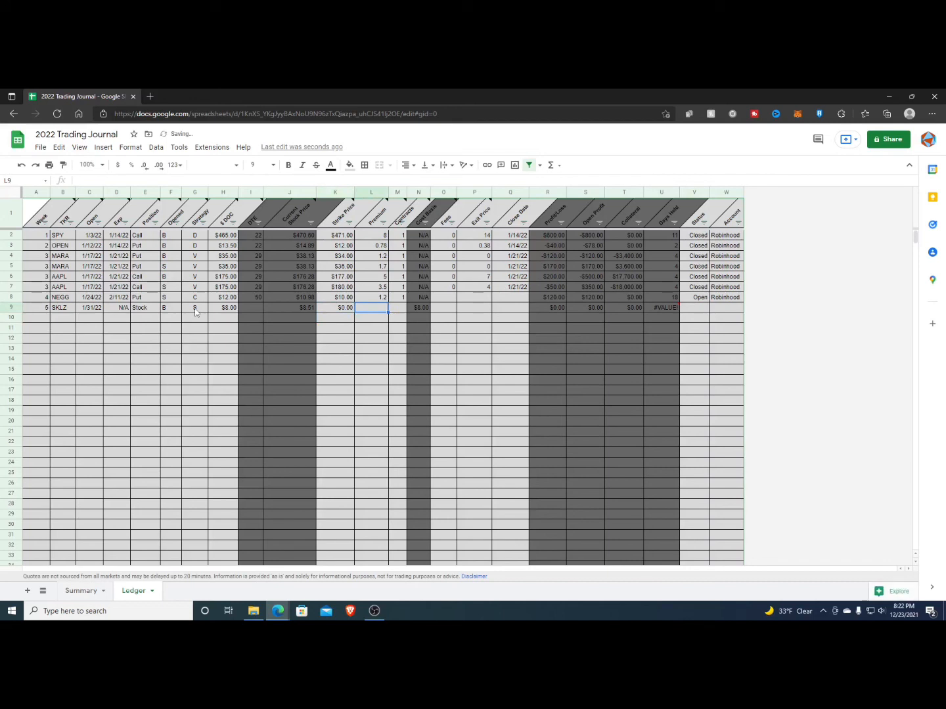
type("0")
key("Return")
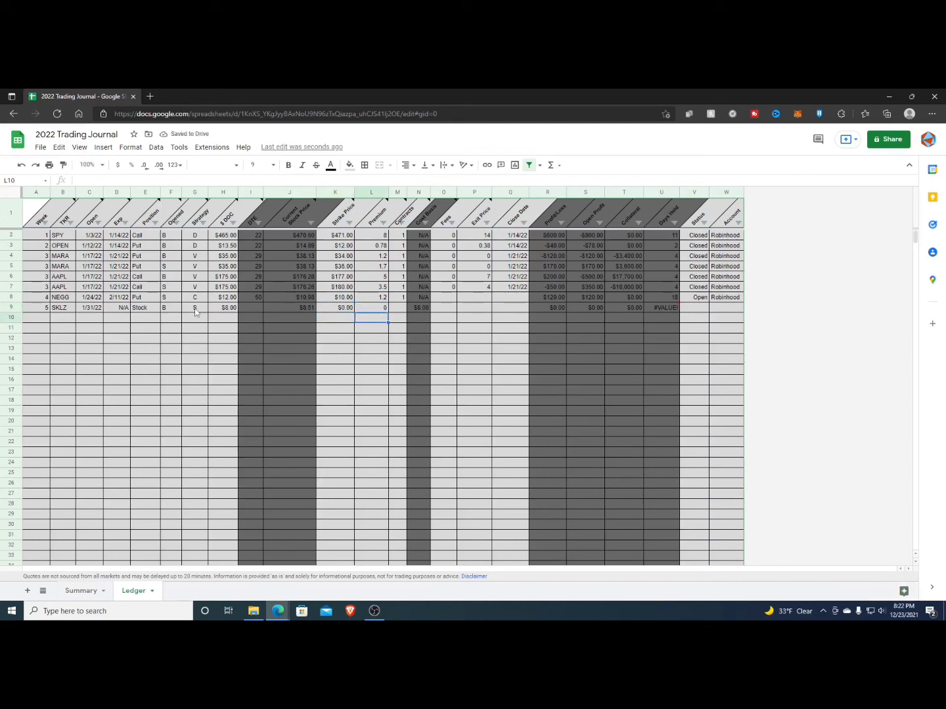
- Set Contracts to 1 for the SKLZ stock trade and select its Cost Basis cell
key("Right")
key("Up")
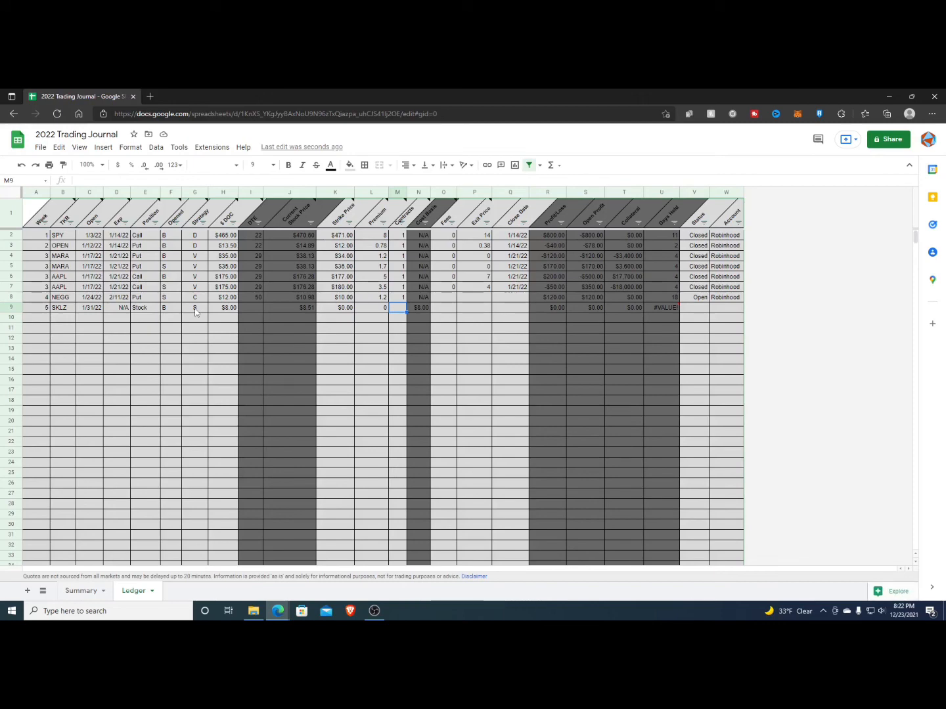
type("1")
key("Return")
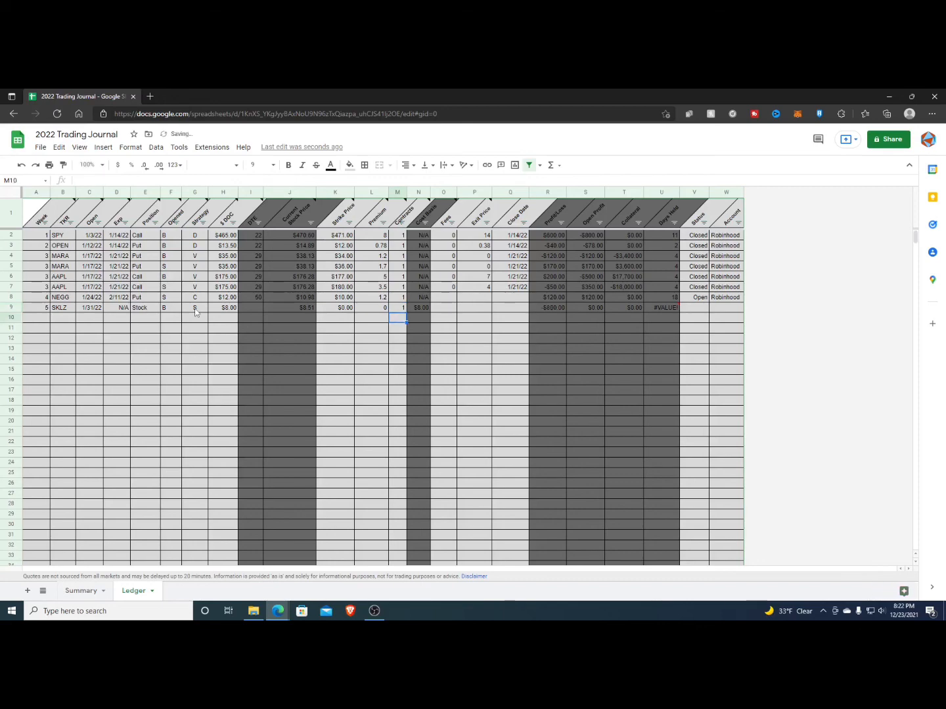
key("Up")
key("Right")
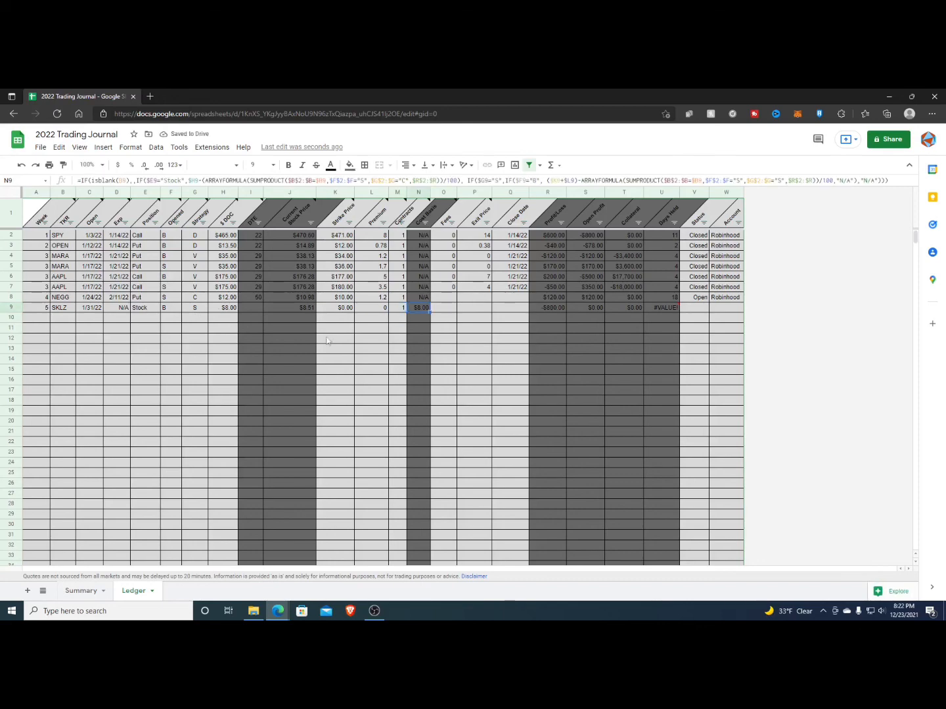
key("alt+Tab")
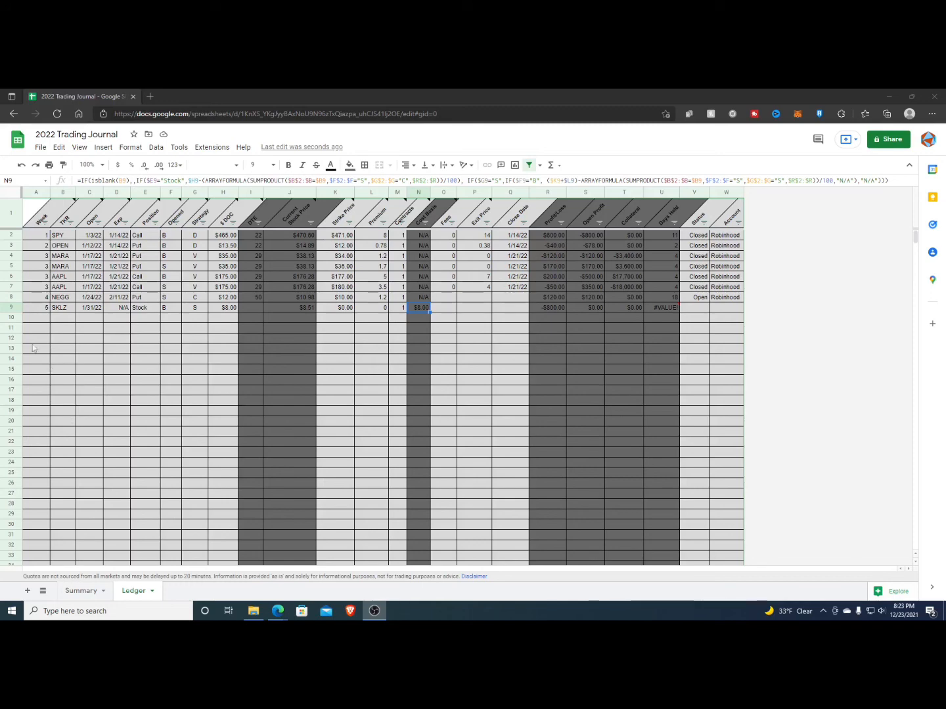
- Start another trade in row 10 with Week 5, ticker SKLZ and Open date 1/31/22
left_click(44, 320)
type("5")
key("Tab")
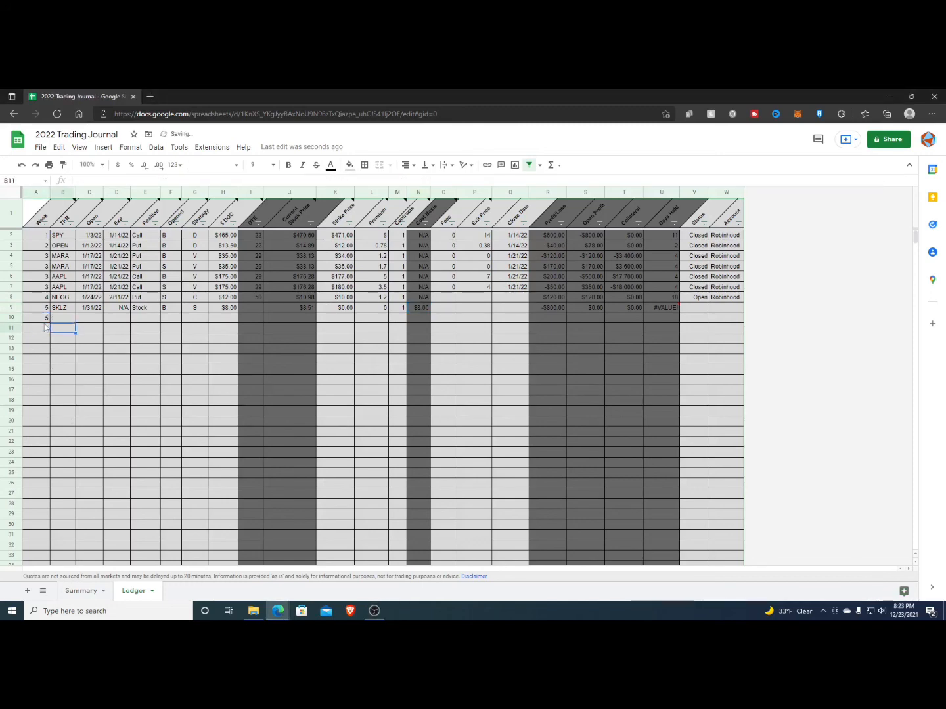
type("SKLZ")
key("Tab")
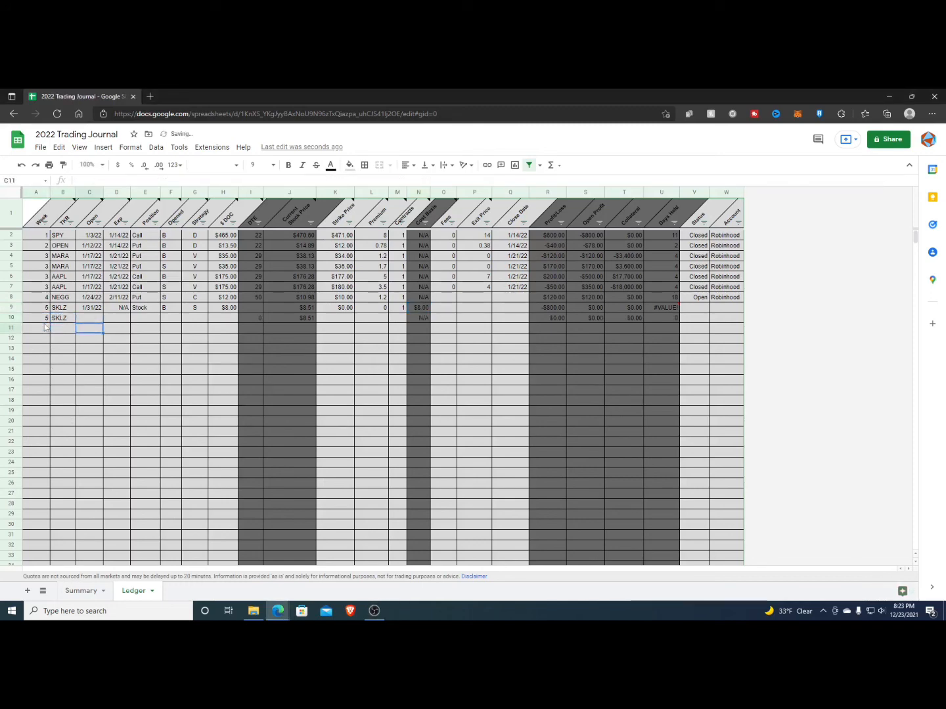
type("1/31/22")
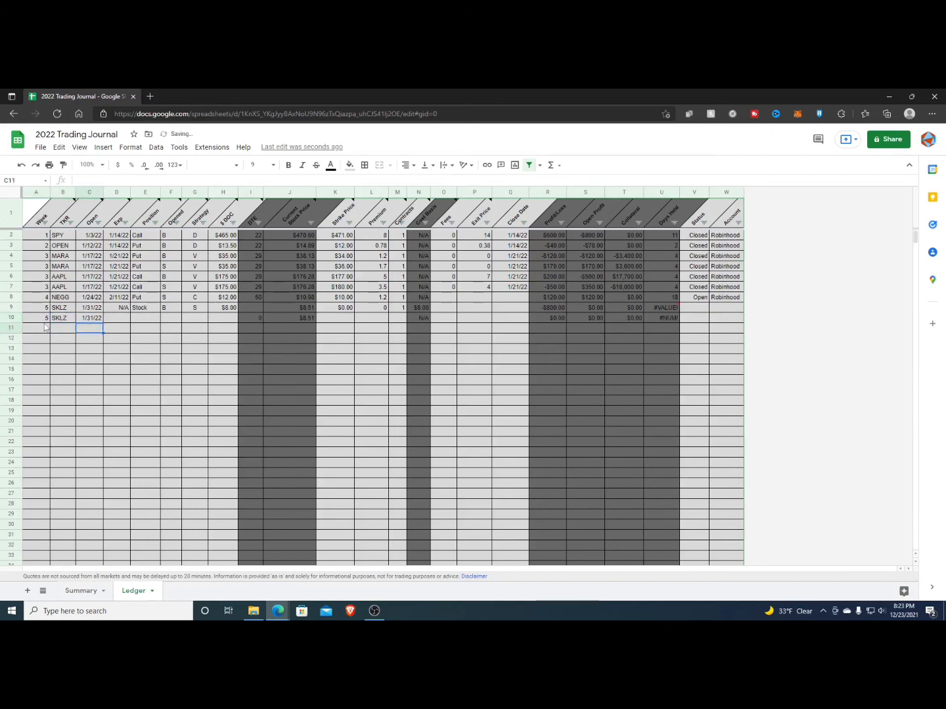
- Look up February 2022 in the system calendar and enter 2/4/22 as the Exp date of the row 10 SKLZ trade
key("Tab")
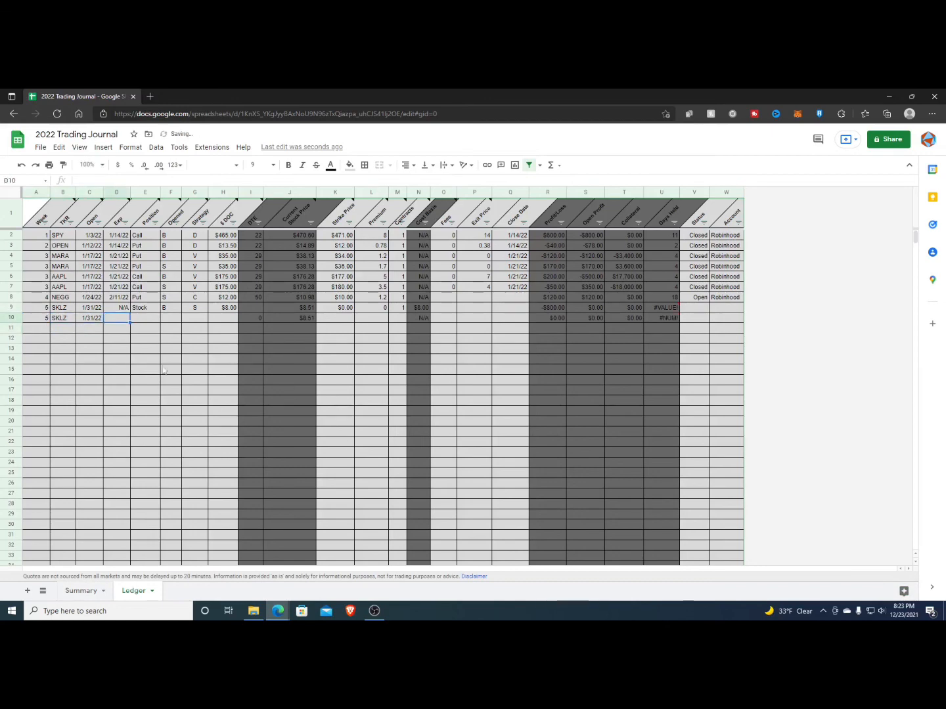
left_click(900, 617)
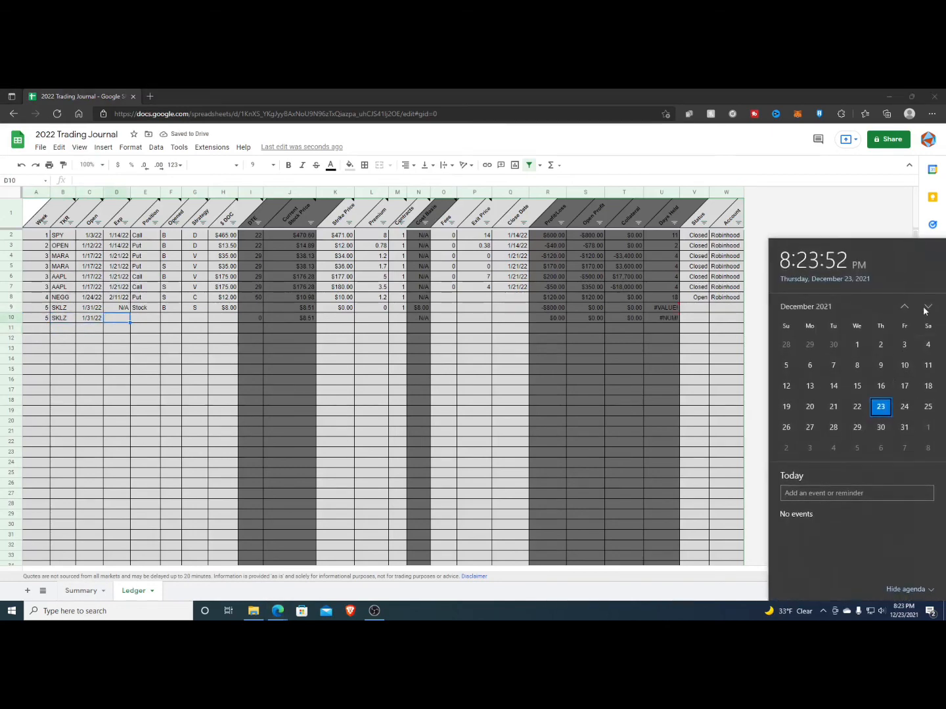
left_click(928, 309)
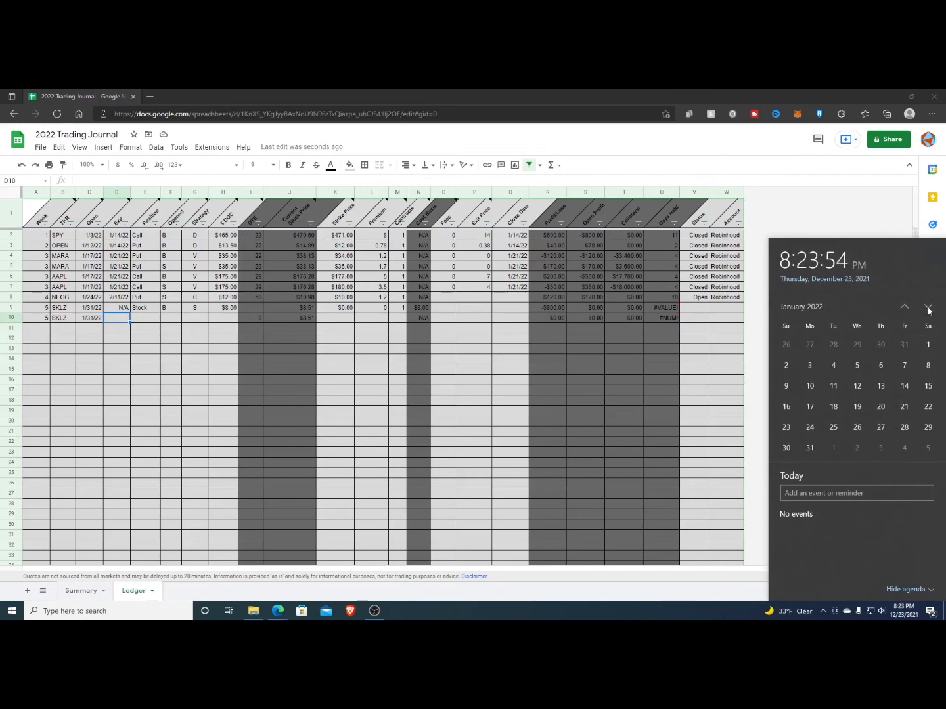
left_click(928, 308)
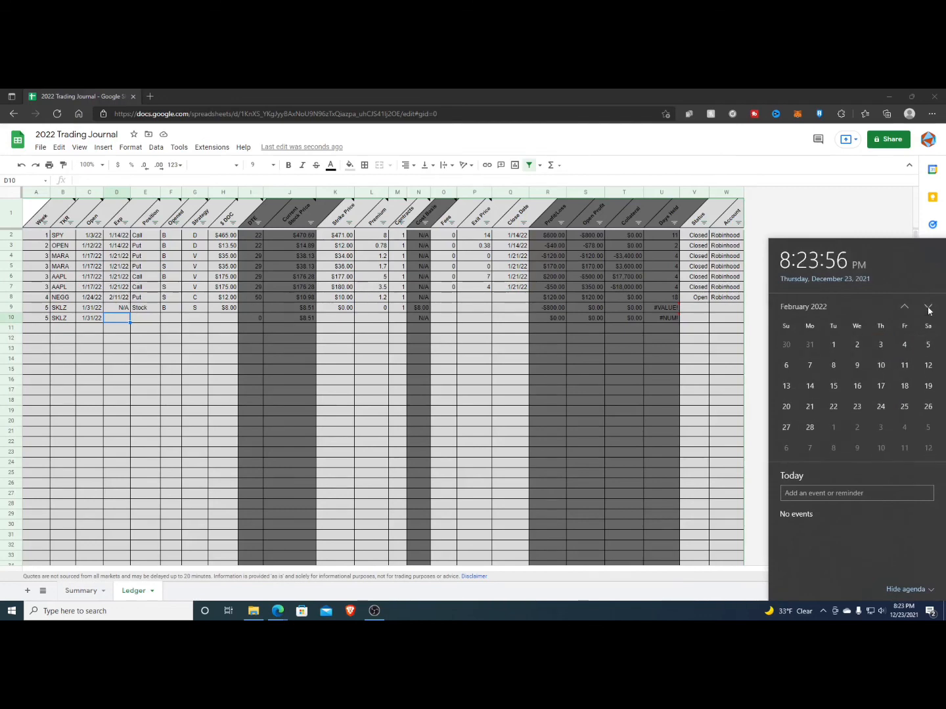
left_click(118, 317)
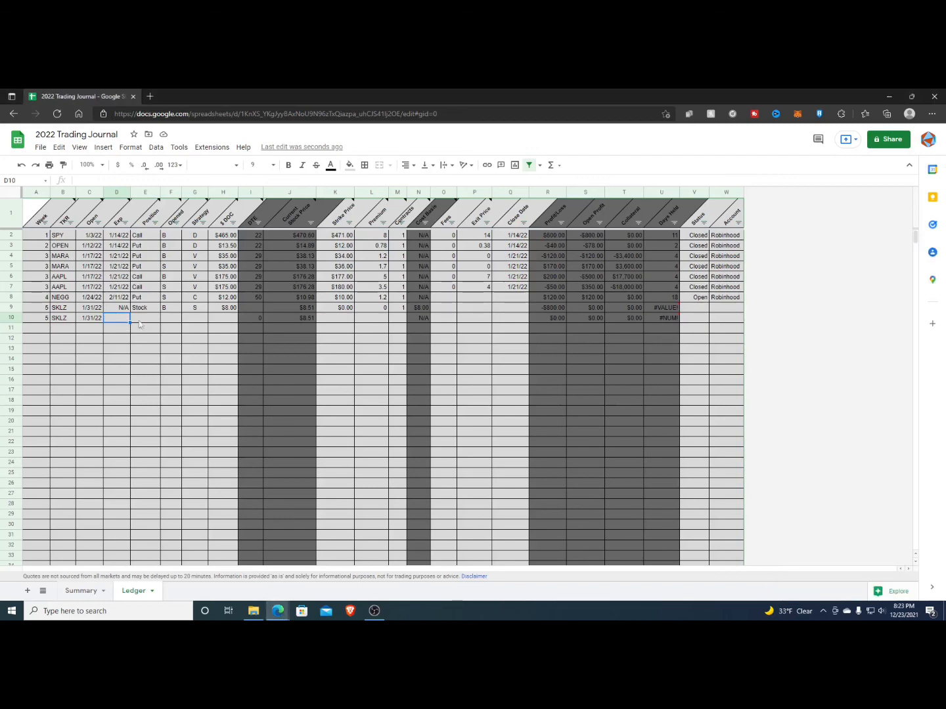
type("2/4/22")
key("Tab")
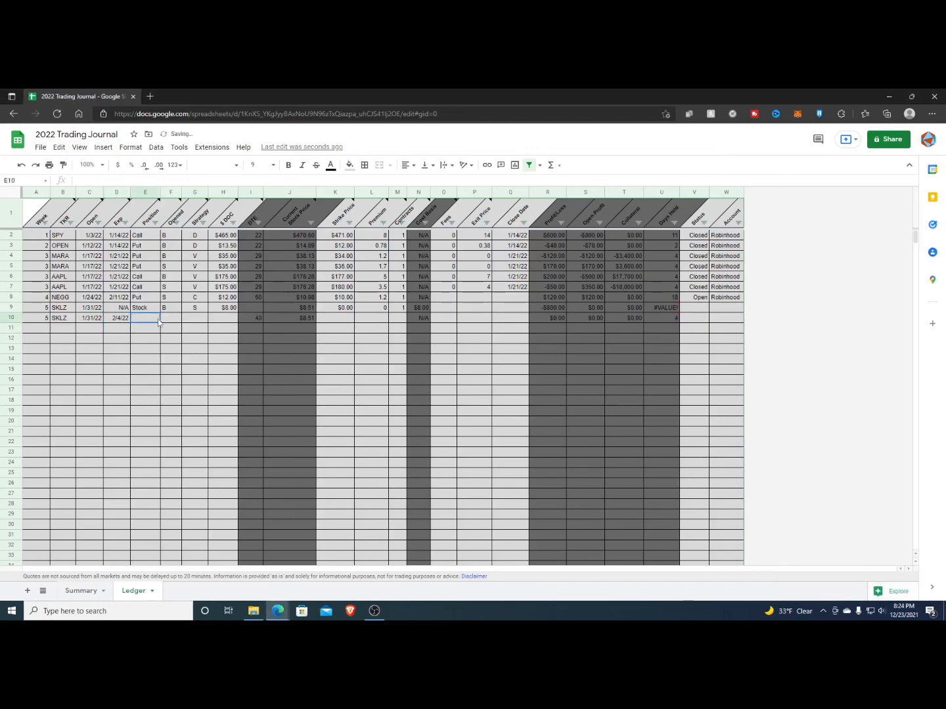
- Set the row 10 SKLZ trade's Position to Call, Opened to S and Strategy to C
type("Call")
key("Tab")
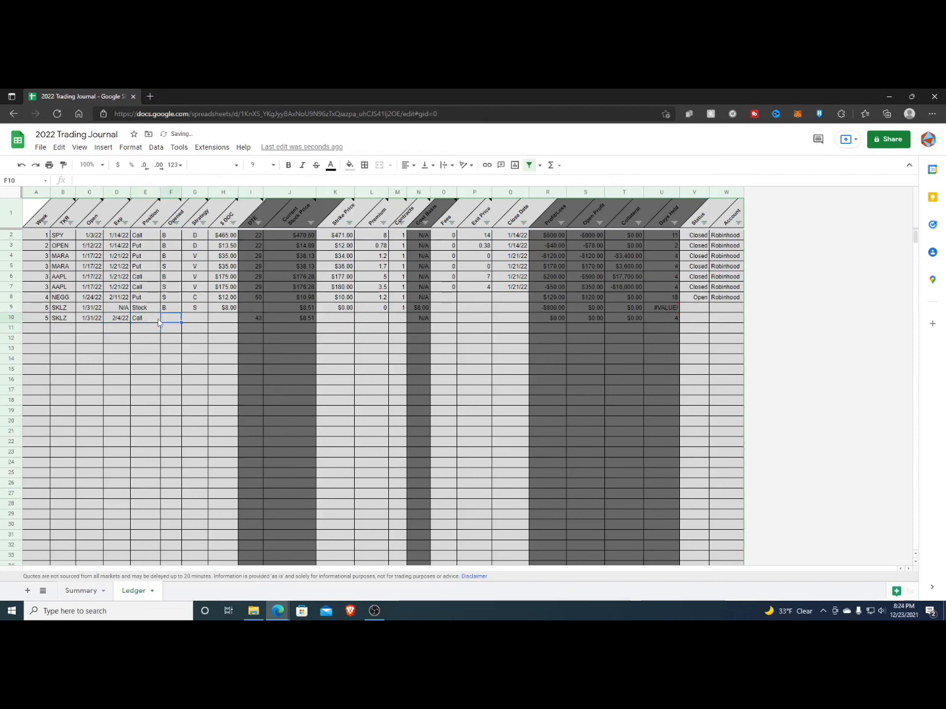
type("S")
key("Tab")
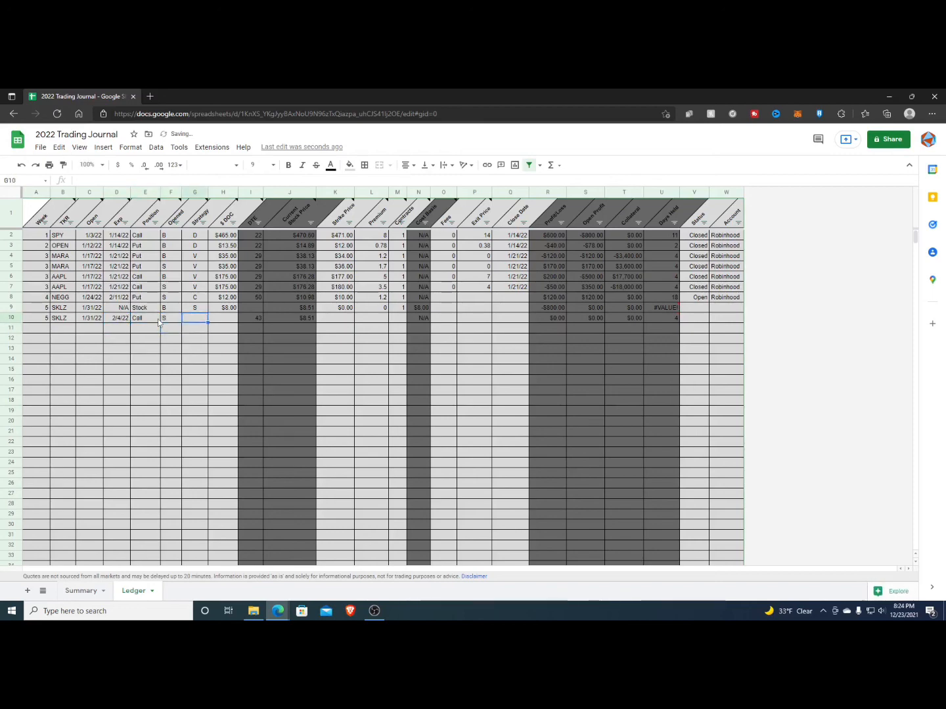
type("C")
key("Tab")
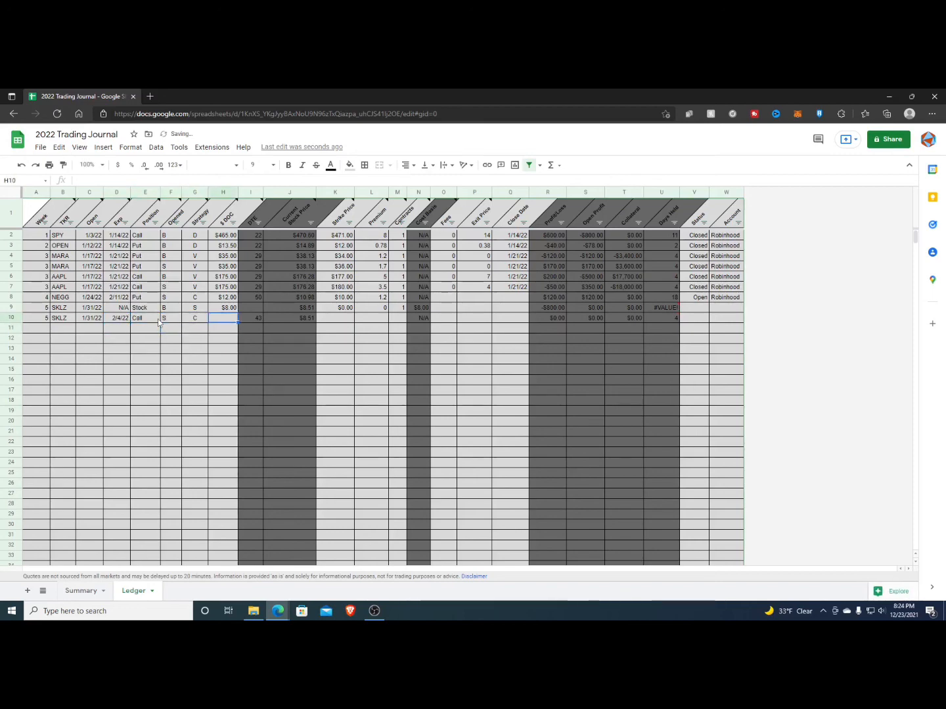
- Enter a $ DOC of 8 and a Strike Price of 9 for the SKLZ call in row 10
type("8")
key("Tab")
key("Tab")
key("Tab")
key("Tab")
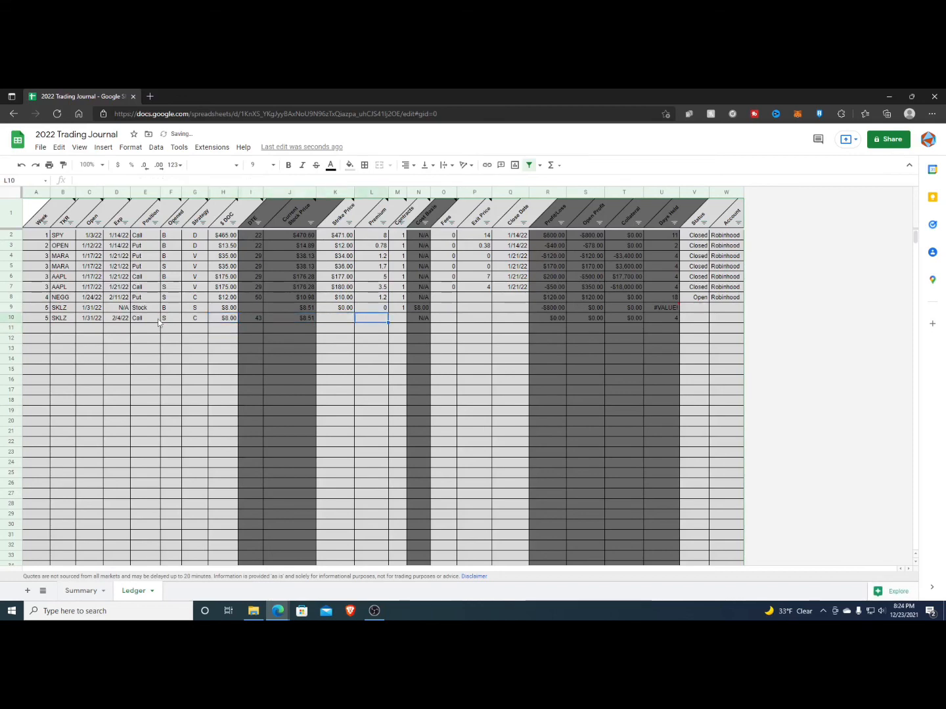
key("shift+Tab")
type("9")
key("Tab")
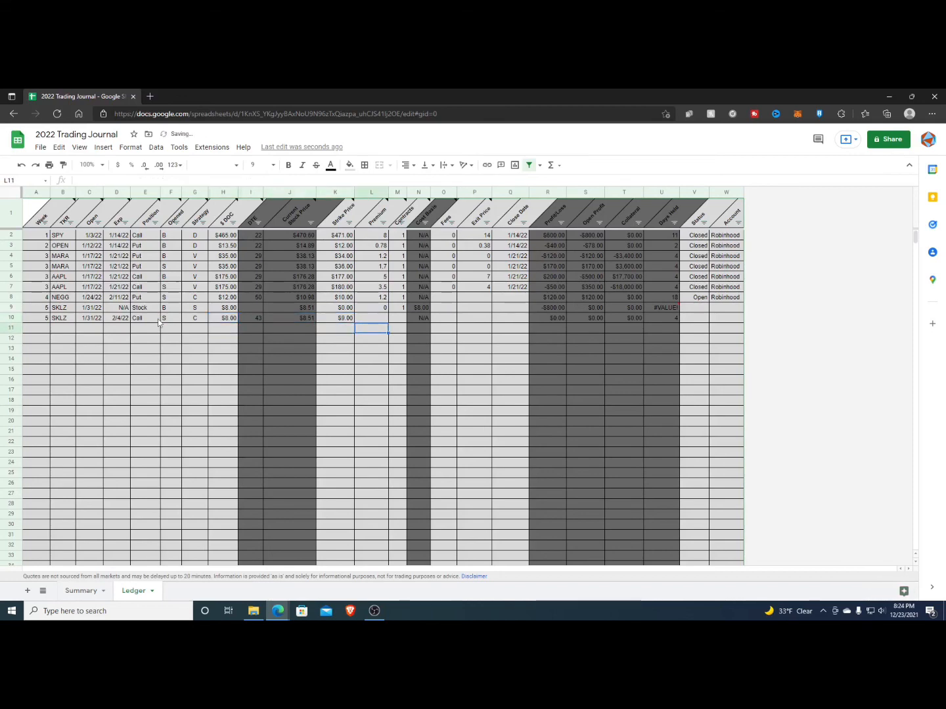
- Enter a Premium of 1 and 1 contract for the SKLZ call, and select the SKLZ stock trade's Cost Basis cell
type("1")
key("Tab")
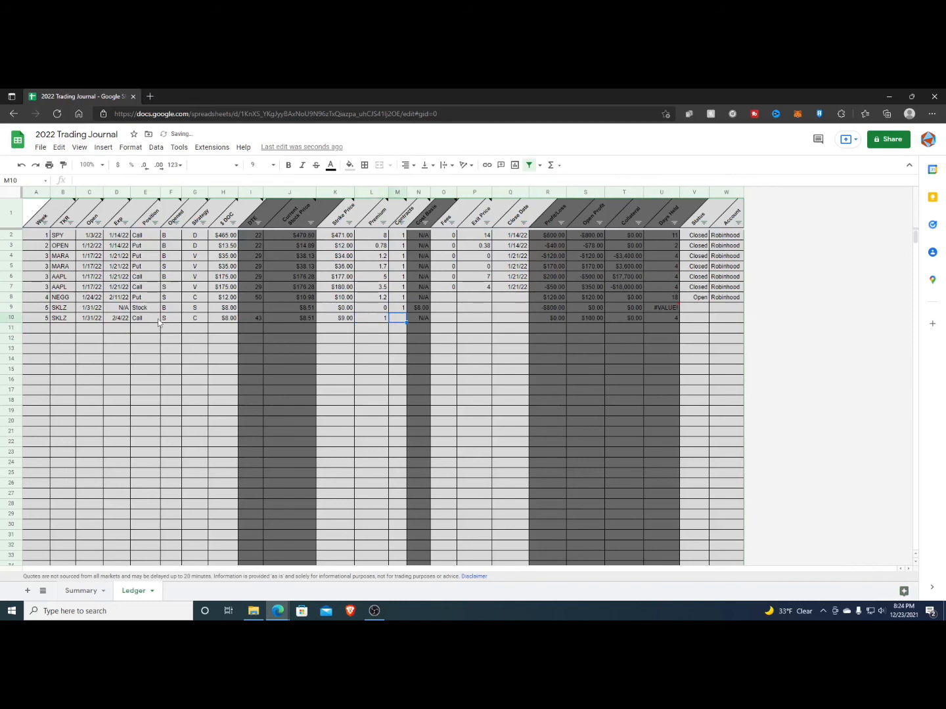
key("Down")
key("Left")
key("Up")
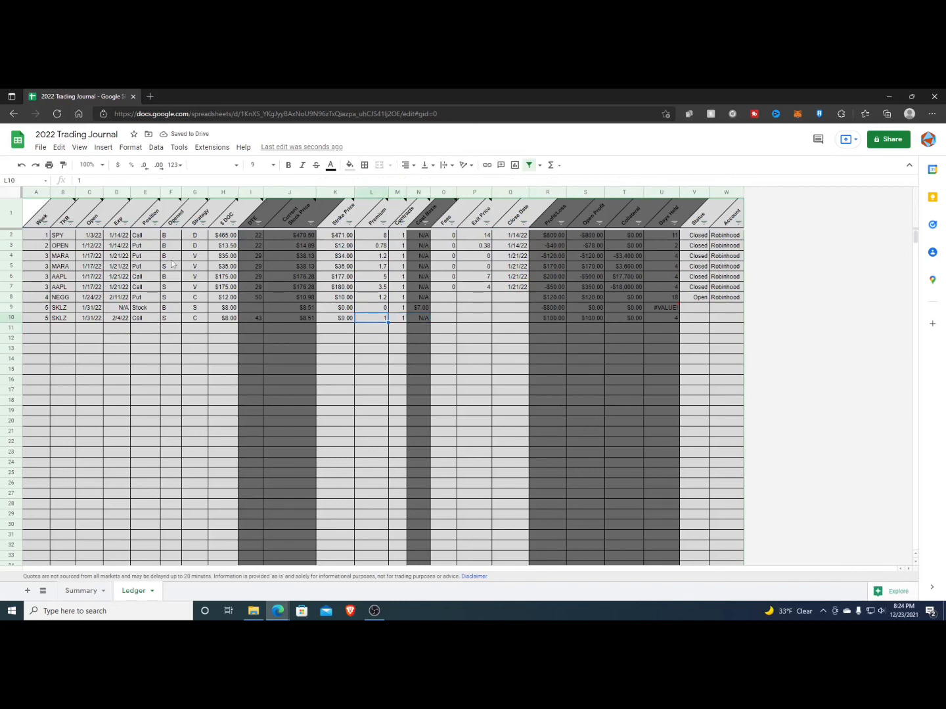
left_click(417, 311)
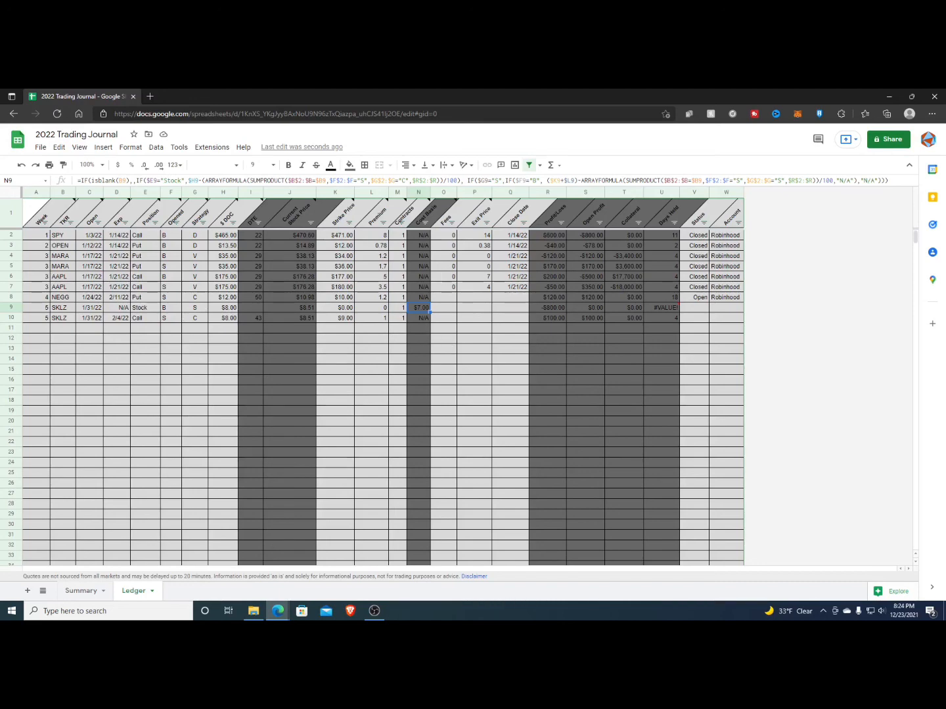
key("alt+Tab")
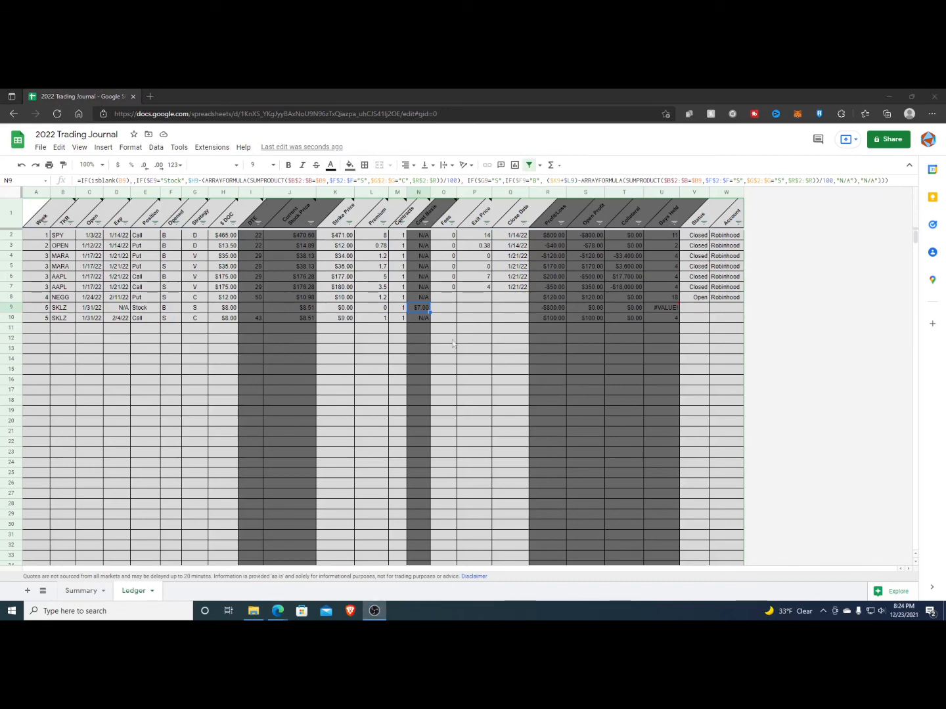
- Enter 0 for both the Fees and the Exit Price of the SKLZ call in row 10
left_click(449, 319)
type("0")
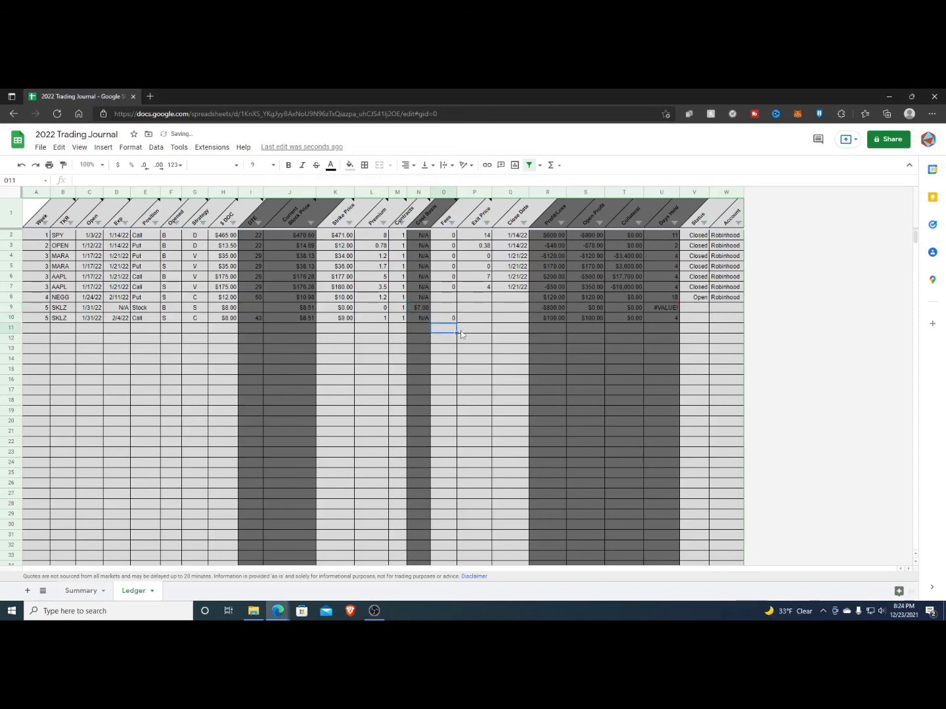
key("Tab")
type("0")
key("Return")
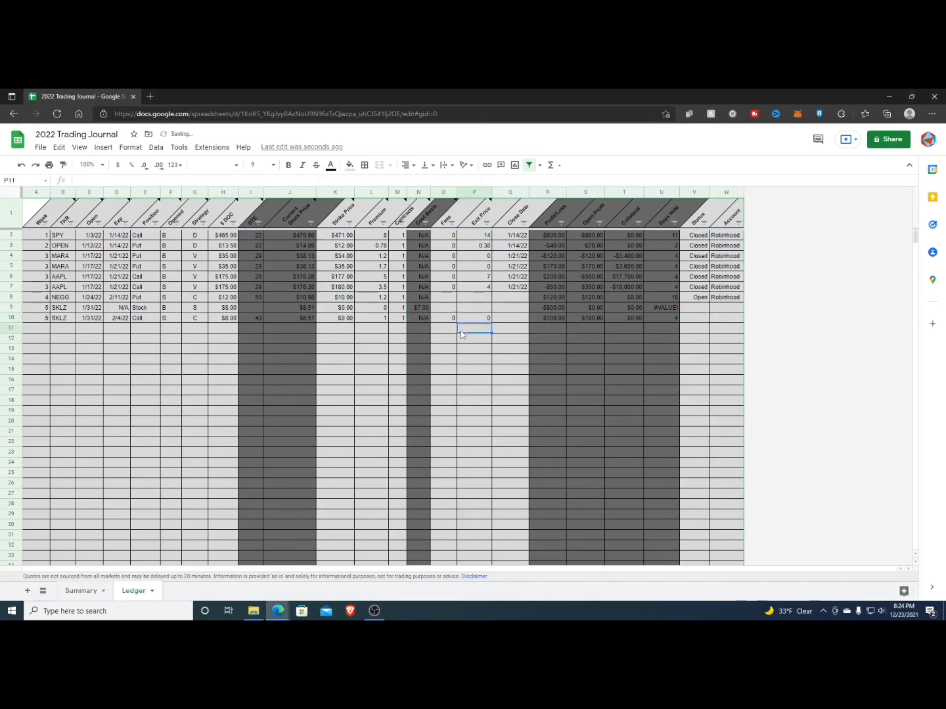
- Set the Close Date of the SKLZ call in row 10 to 2/4/22
key("Up")
key("Right")
type("2/4/2")
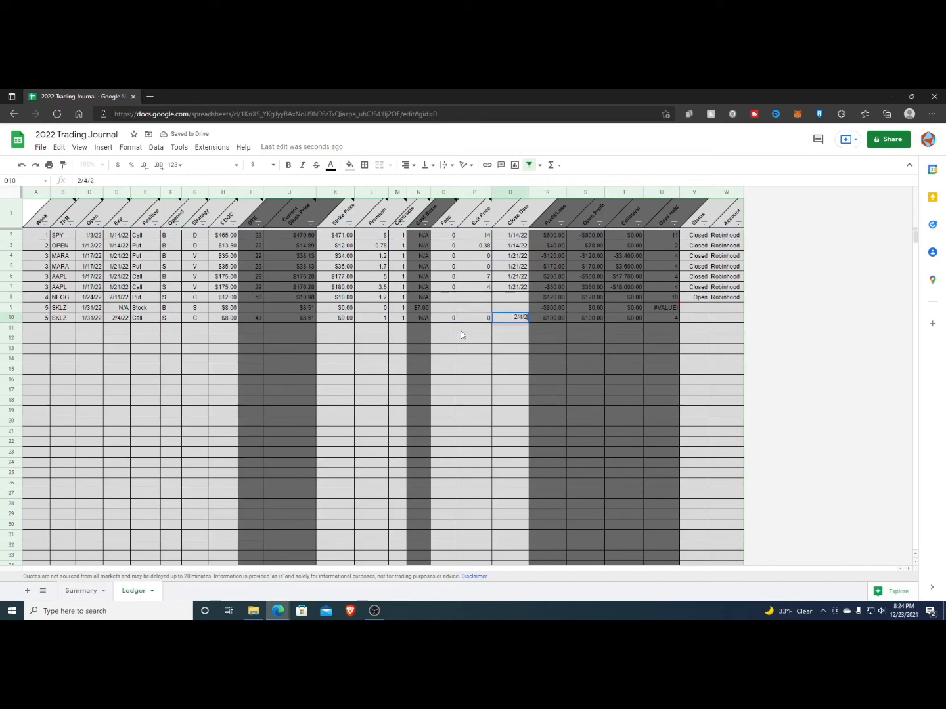
type("2")
key("Tab")
- Set the Status of the SKLZ call in row 10 to Exercised
key("Tab")
key("Tab")
key("Tab")
key("Tab")
type("E")
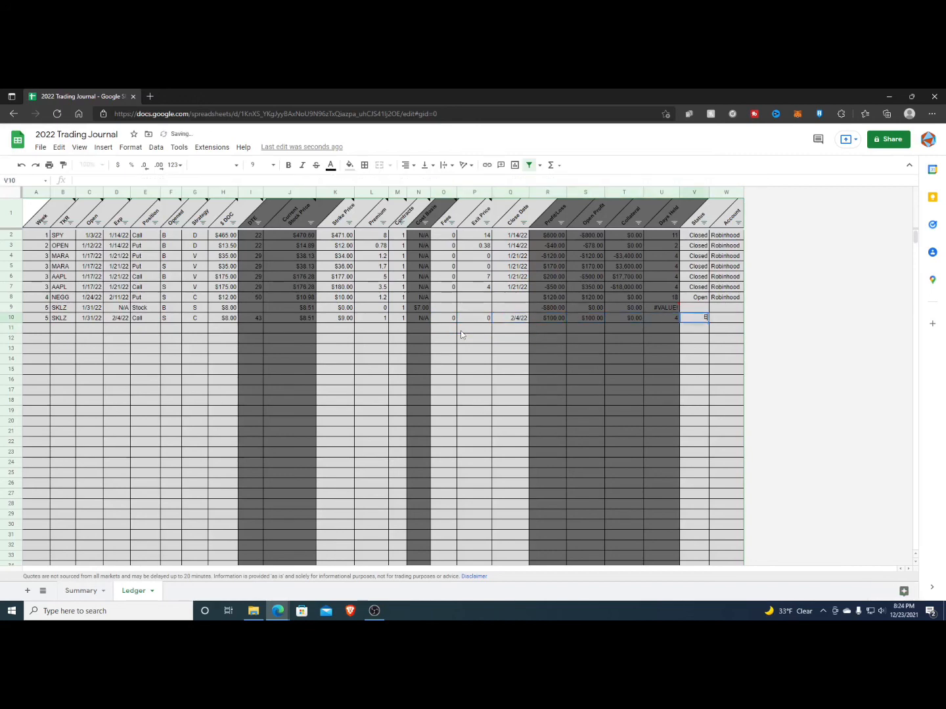
type("xercised")
key("Return")
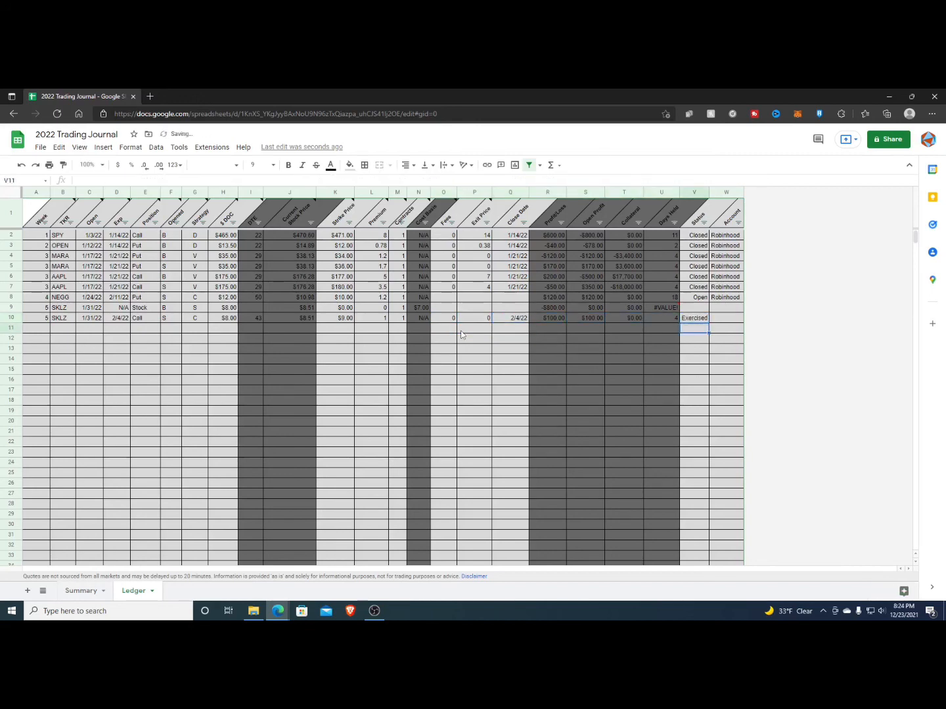
- Fill the Robinhood account from the NEGG trade down to both SKLZ trades in rows 9 and 10
key("Right")
key("Up")
key("Up")
key("Up")
key("shift+Down")
key("shift+Down")
key("ctrl+d")
- Fill the Open status from the NEGG trade down to the SKLZ stock trade in row 9
key("Left")
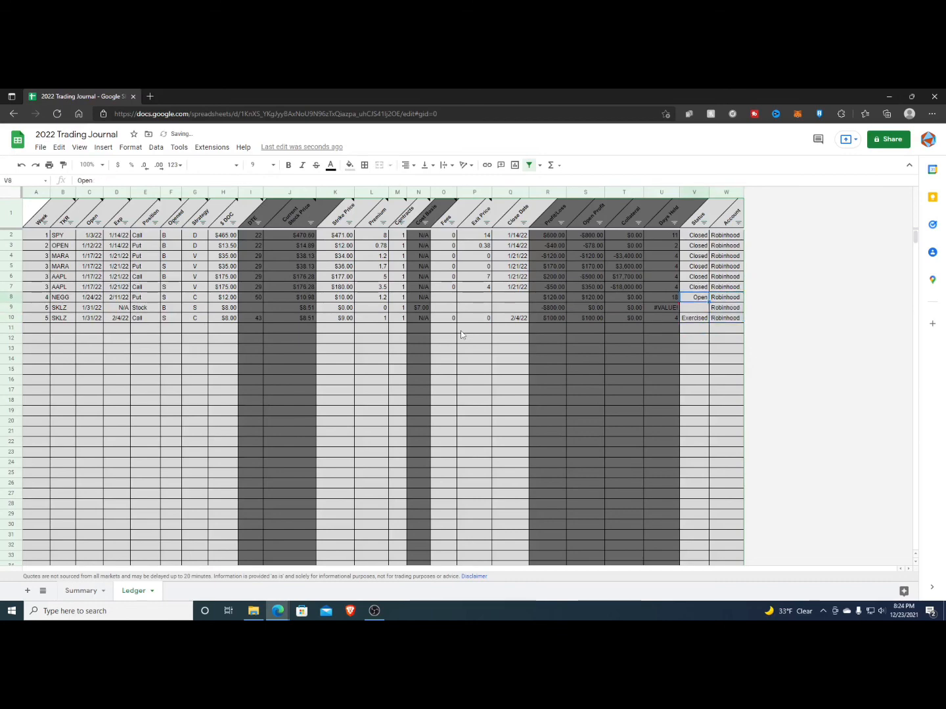
key("shift+Down")
key("ctrl+d")
left_click(461, 336)
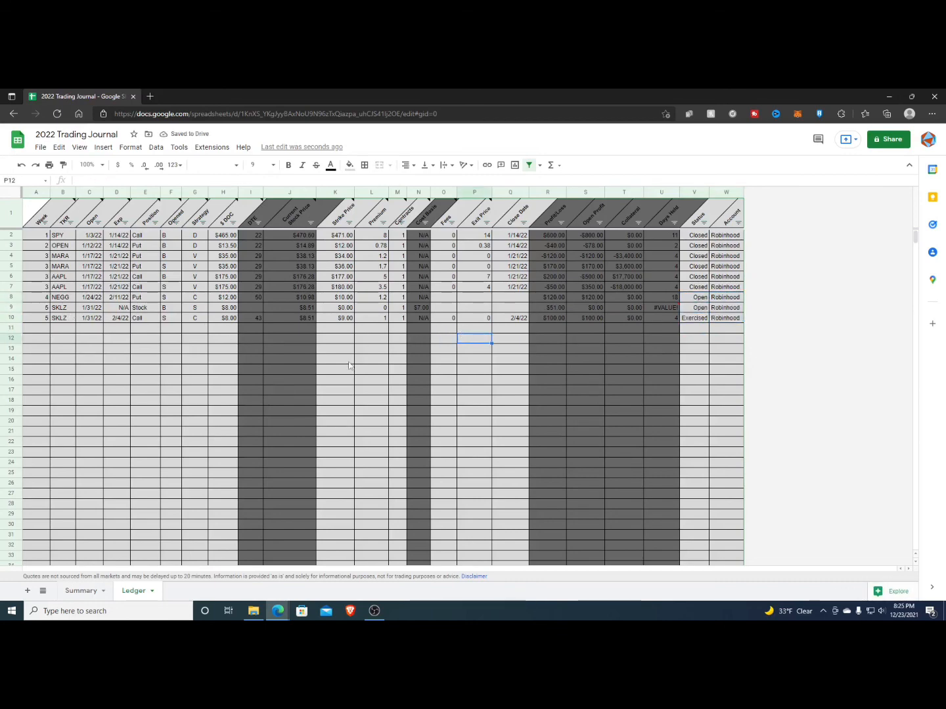
- Enter an Exit Price of 9 and Fees of 0 for the SKLZ stock trade in row 9
left_click(146, 338)
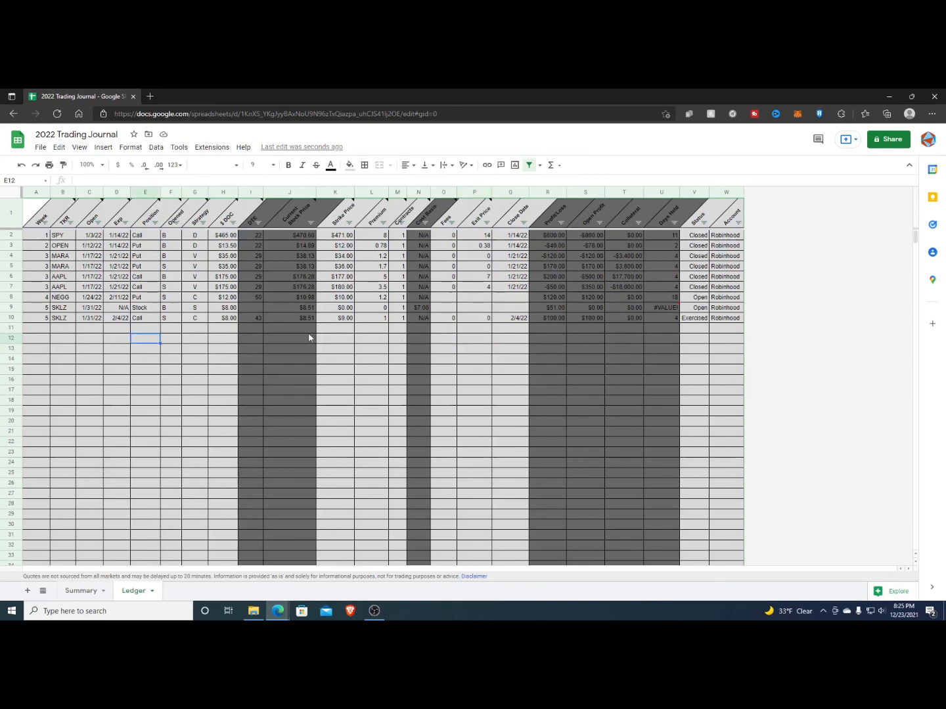
left_click(340, 319)
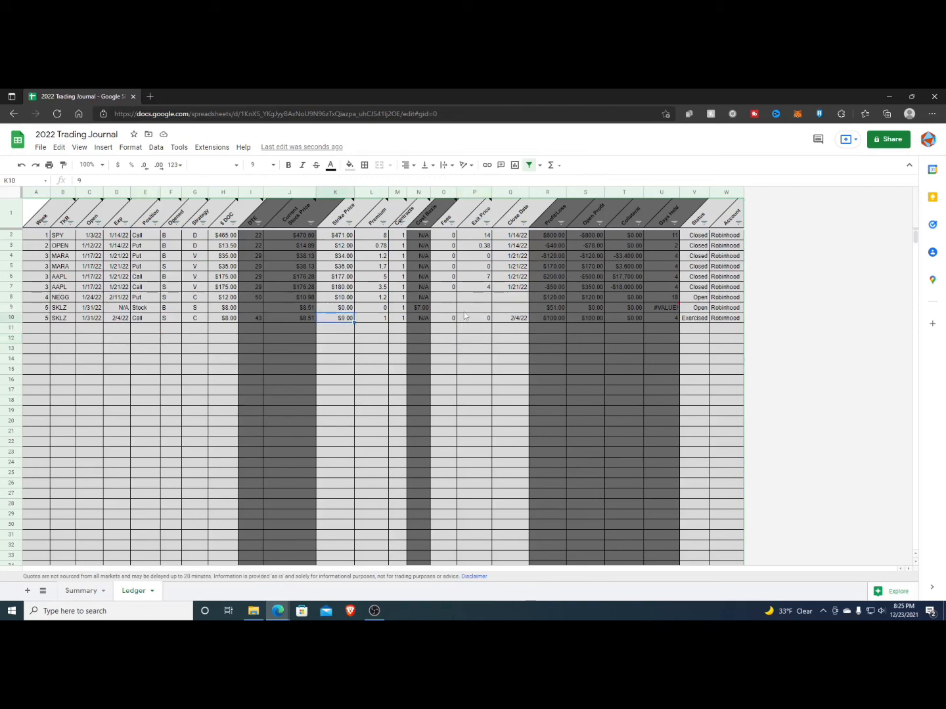
left_click(465, 307)
type("9")
key("Return")
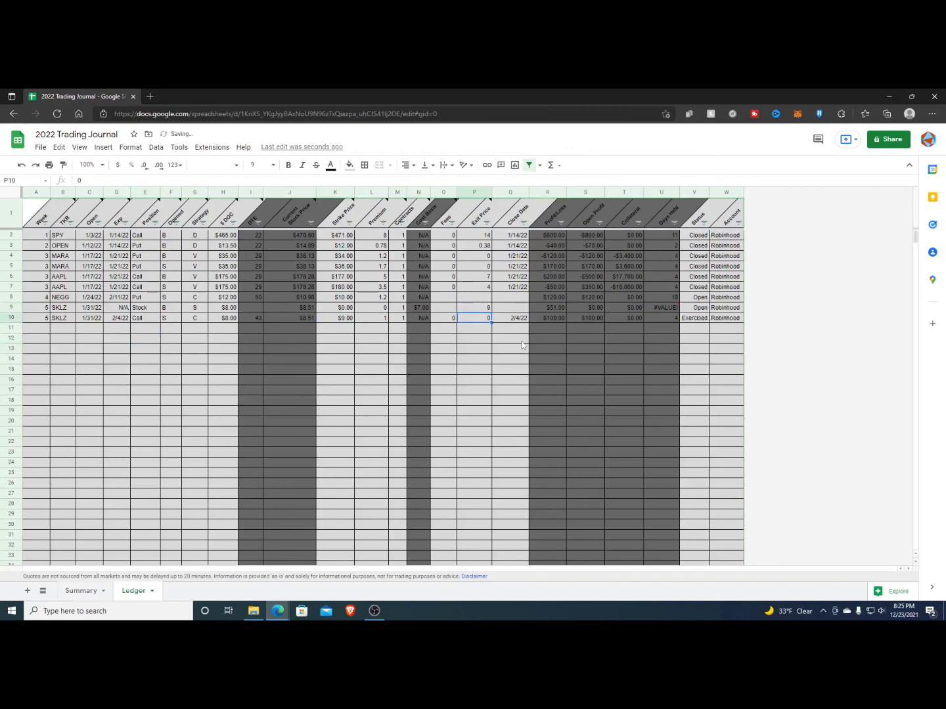
key("Up")
key("Left")
type("0")
key("Return")
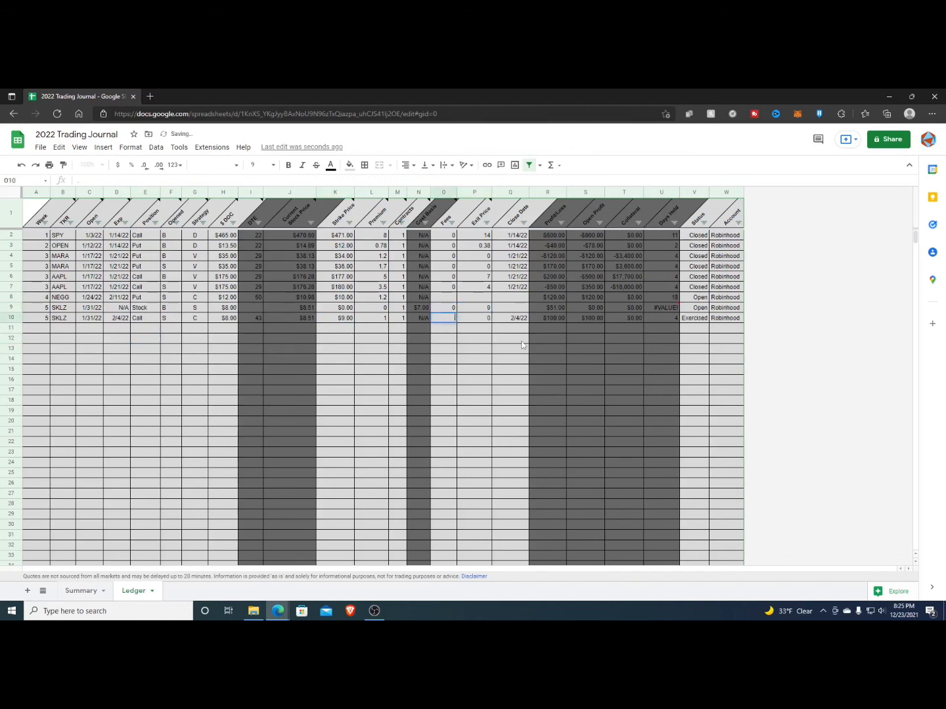
type("0")
- Set the Close Date of the SKLZ stock trade in row 9 to 2/4/22
key("Up")
key("Right")
key("Right")
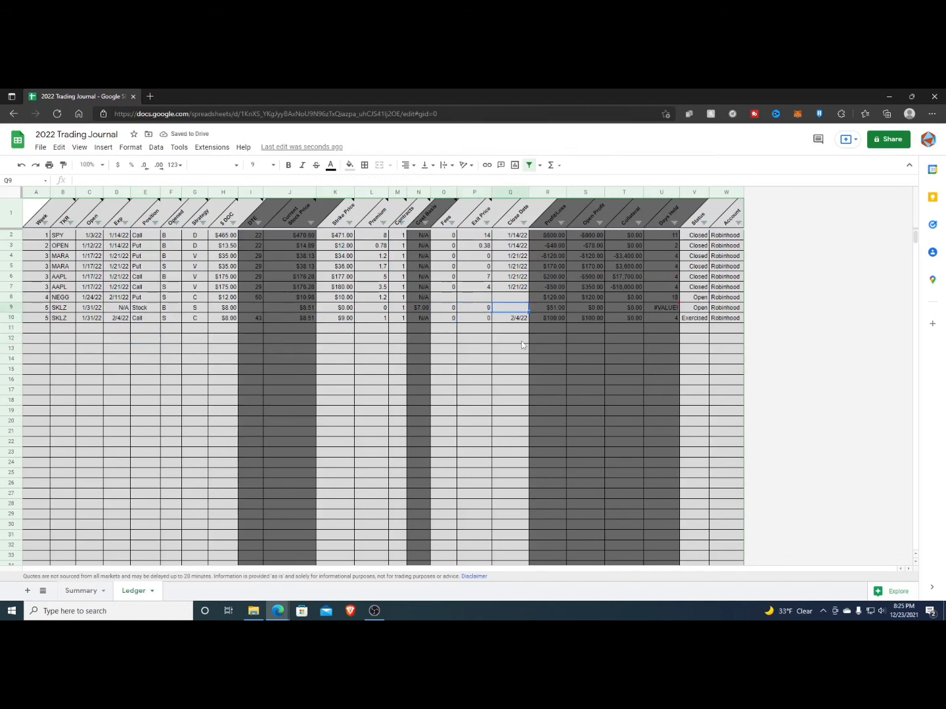
type("2/4/22")
key("Return")
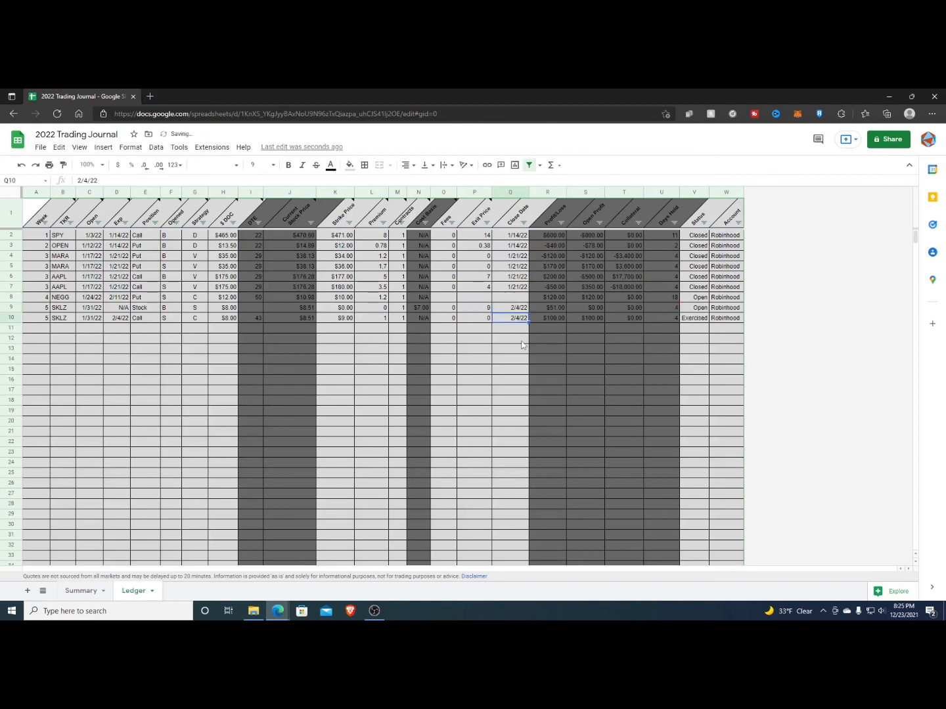
- Set the Status of the SKLZ stock trade in row 9 to Closed
key("Up")
key("Right")
key("Right")
key("Right")
key("BackSpace")
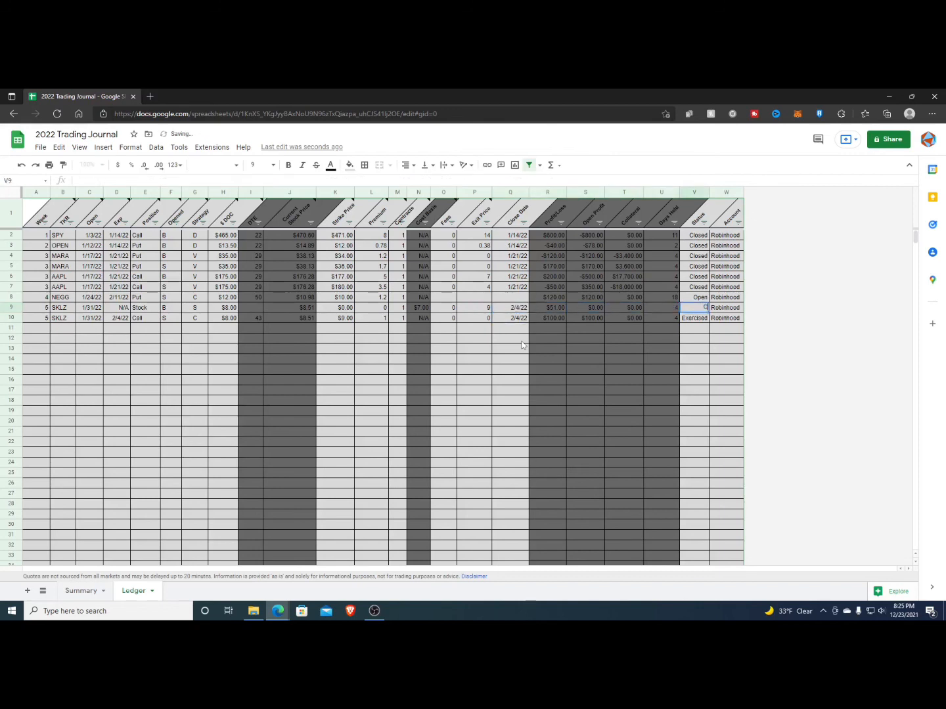
type("Closed")
key("Return")
- Examine the Profit/Loss of both SKLZ trades and the stock trade's Cost Basis, and view the Summary sheet
key("Left")
key("Left")
key("Left")
key("Left")
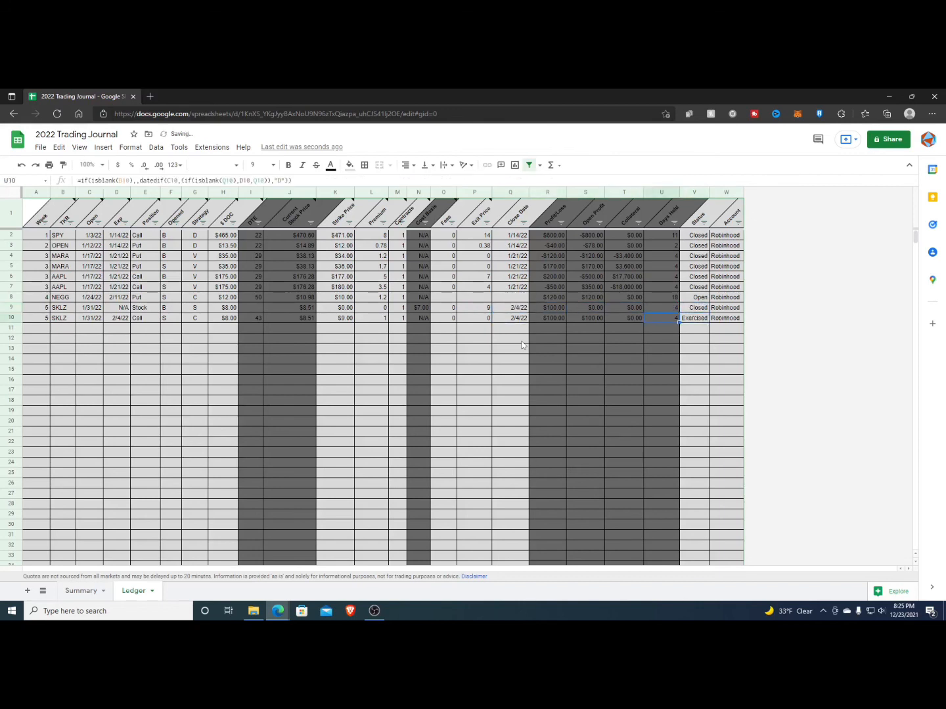
key("Up")
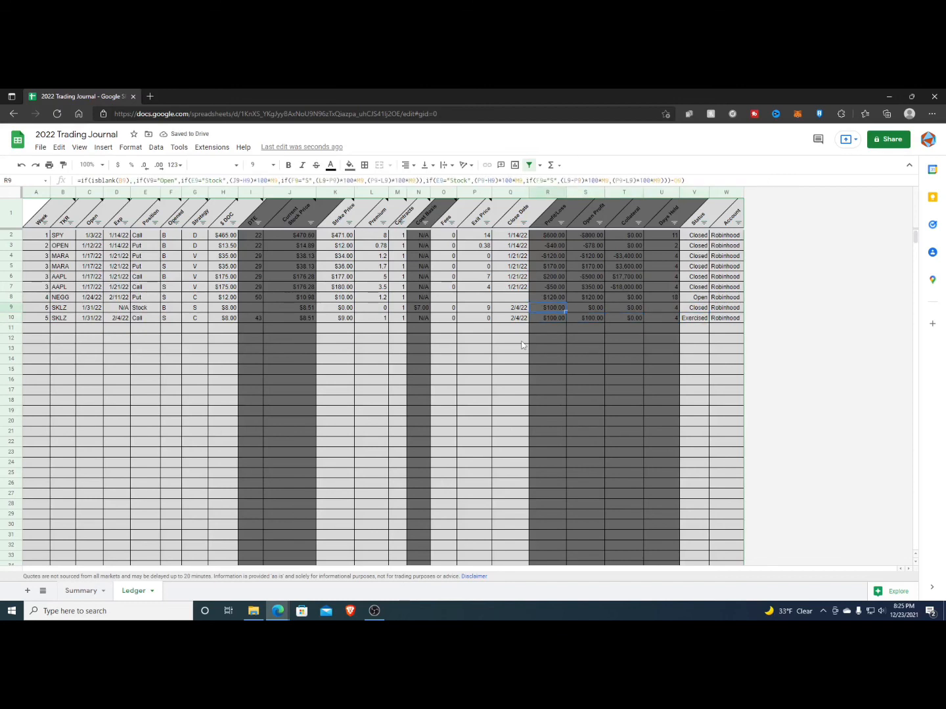
key("Down")
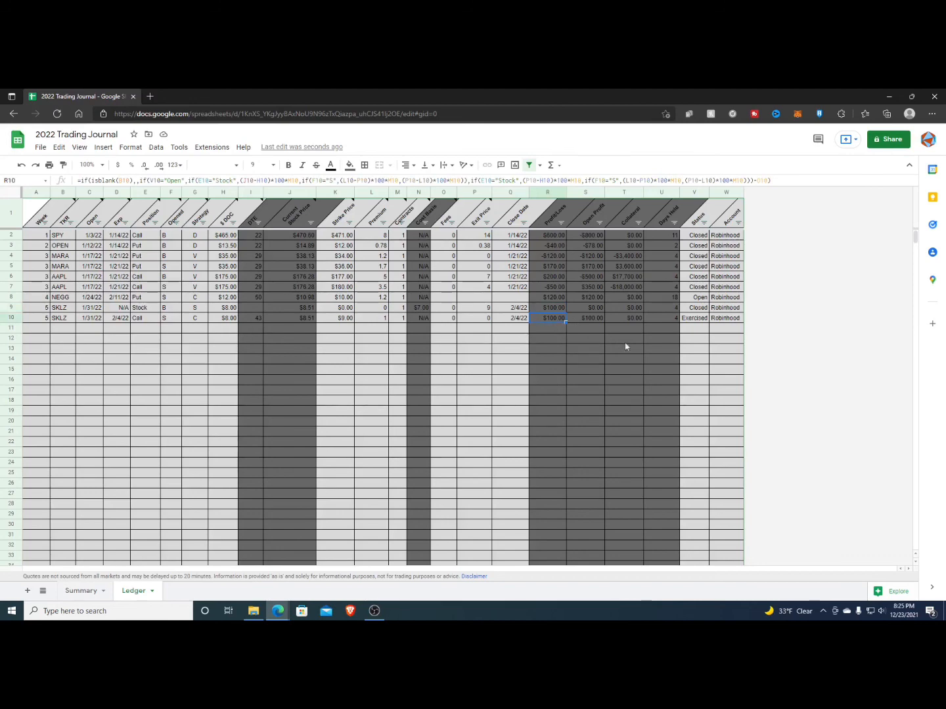
left_click(424, 309)
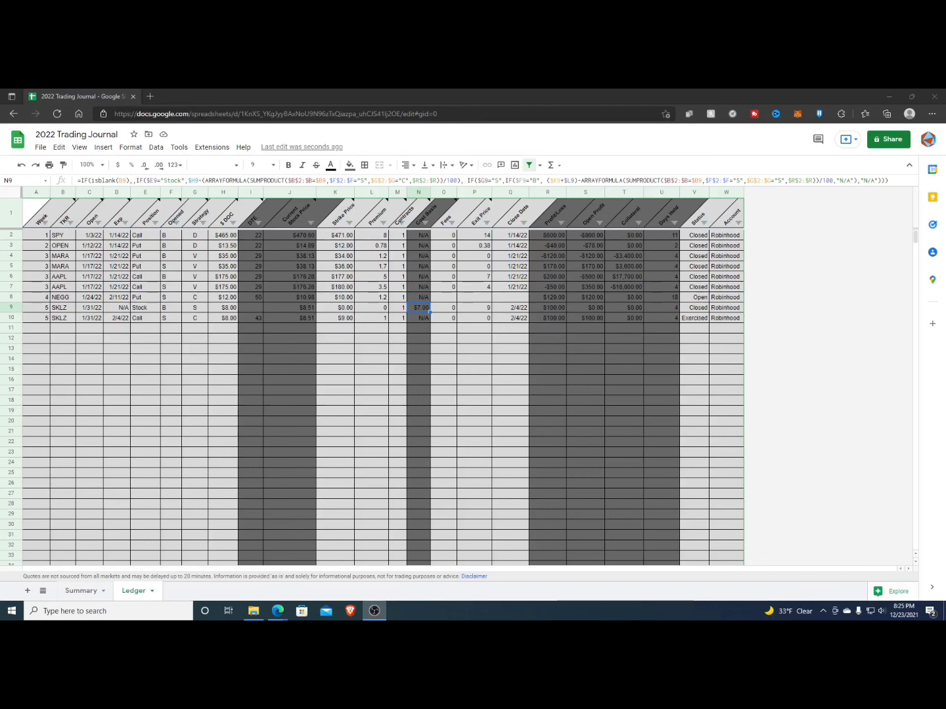
left_click(80, 593)
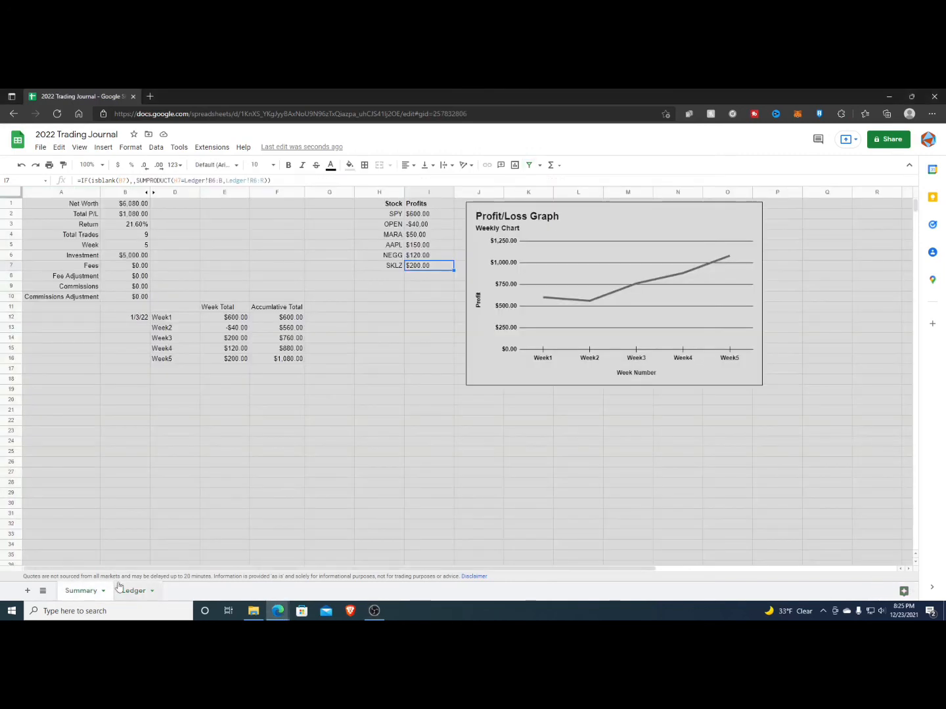